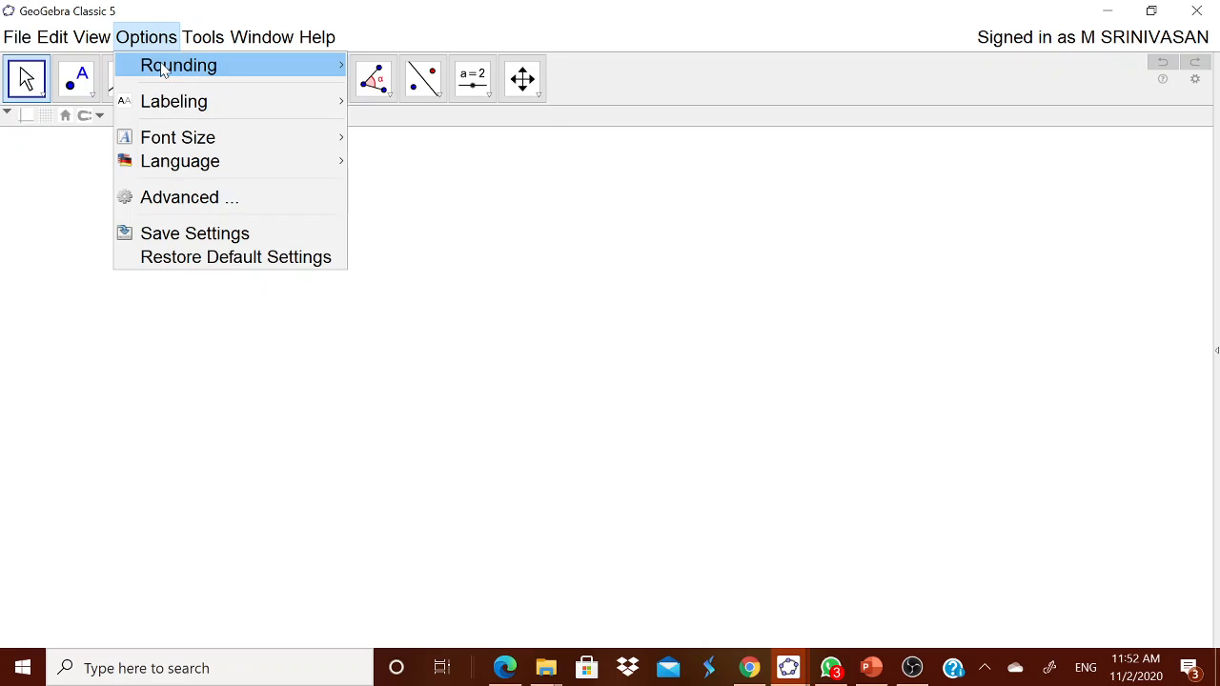
pyautogui.moveTo(164, 72)
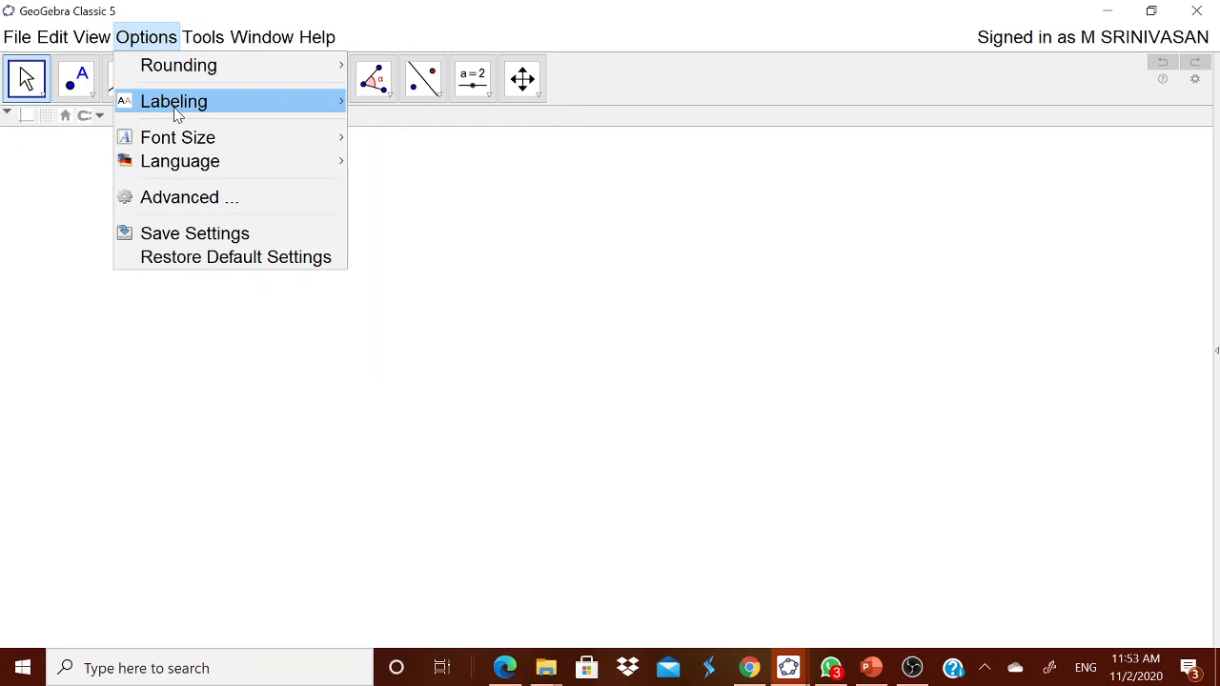
pyautogui.moveTo(219, 108)
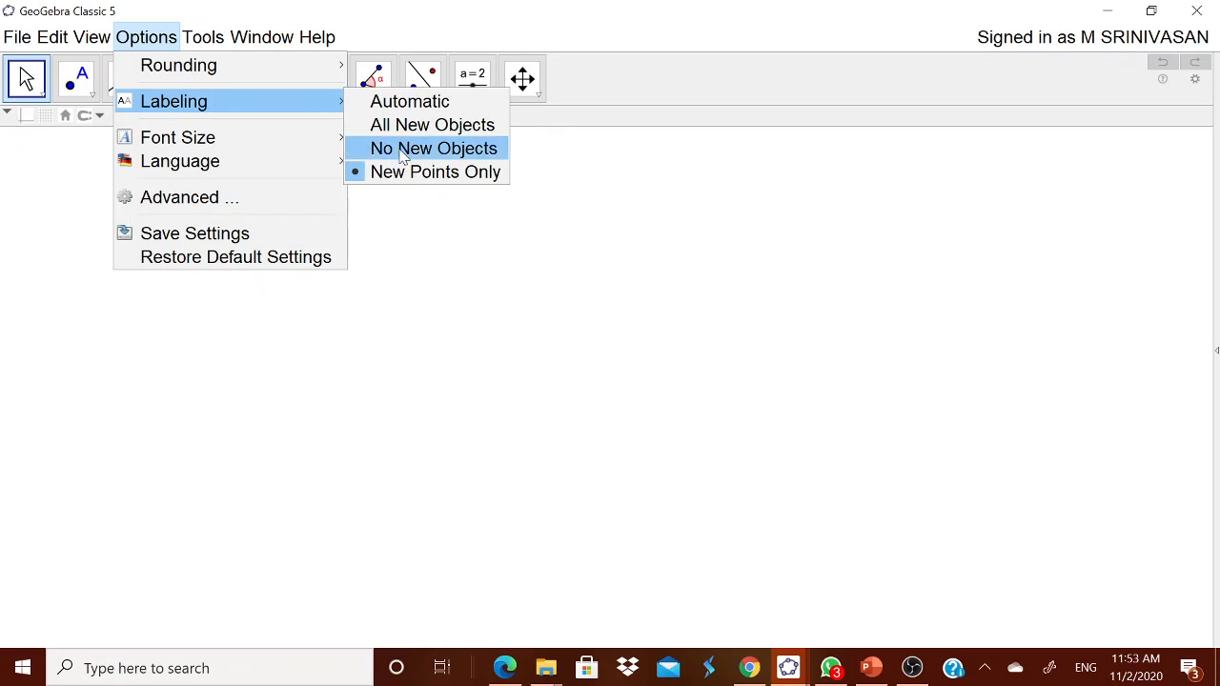
pyautogui.click(804, 29)
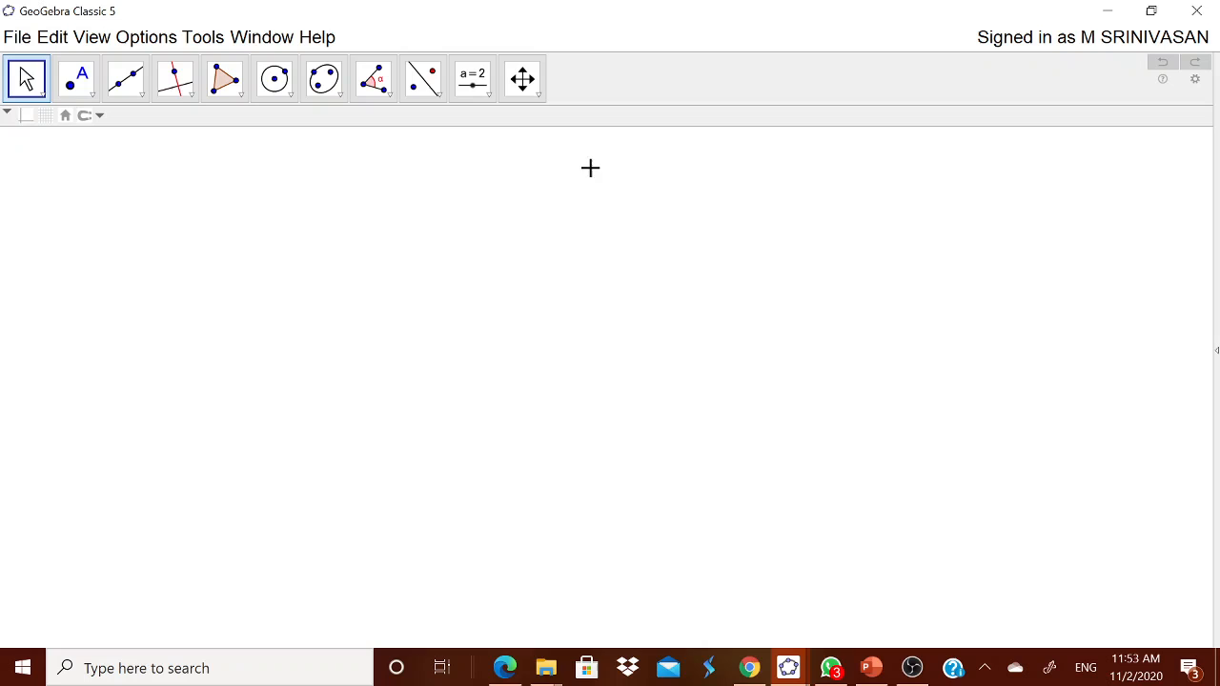
# Step: Activate the Text tool and show the construction navigation bar for the drawing area
pyautogui.click(486, 95)
pyautogui.click(498, 164)
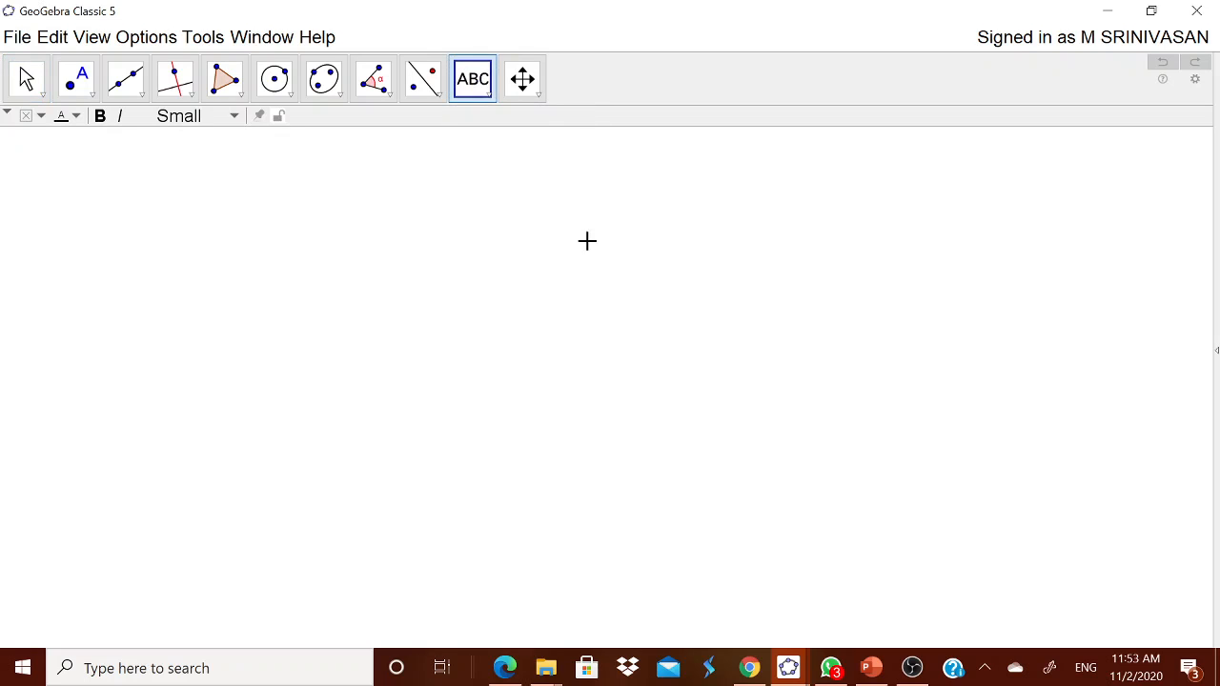
pyautogui.rightClick(595, 602)
pyautogui.click(655, 532)
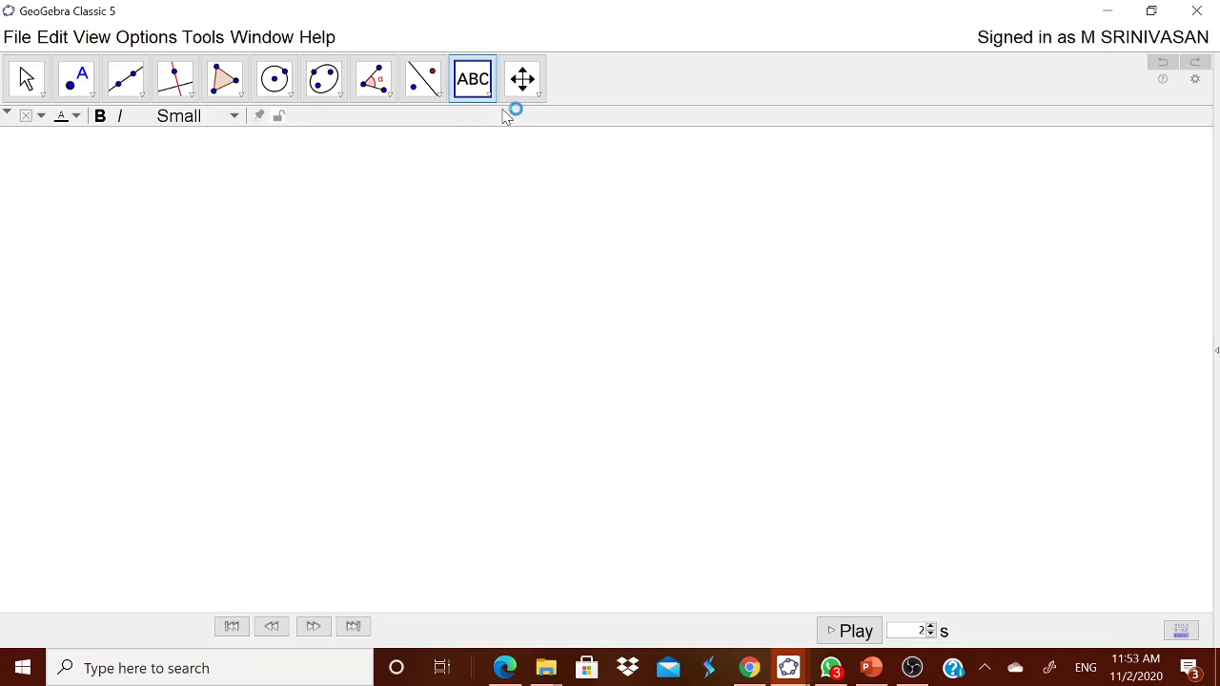
# Step: Add the title text "PROPERTIES OF SQUARE" and place it near the upper right of the drawing area
pyautogui.click(574, 202)
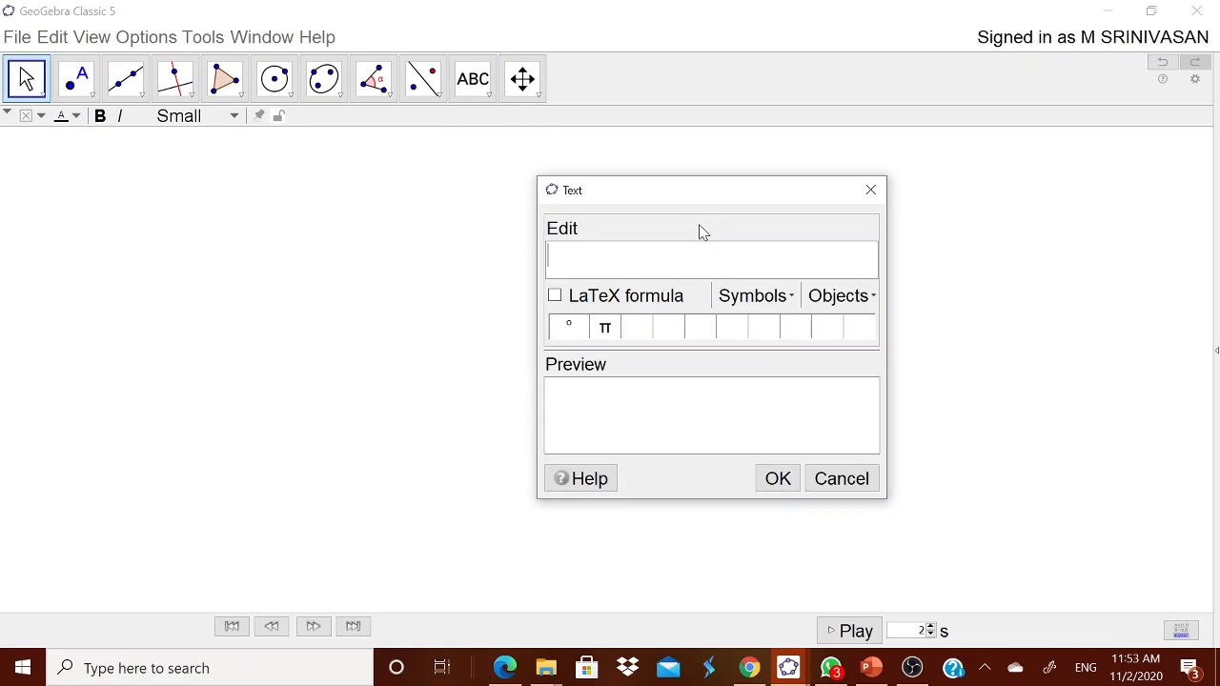
pyautogui.write('PROPERTIES')
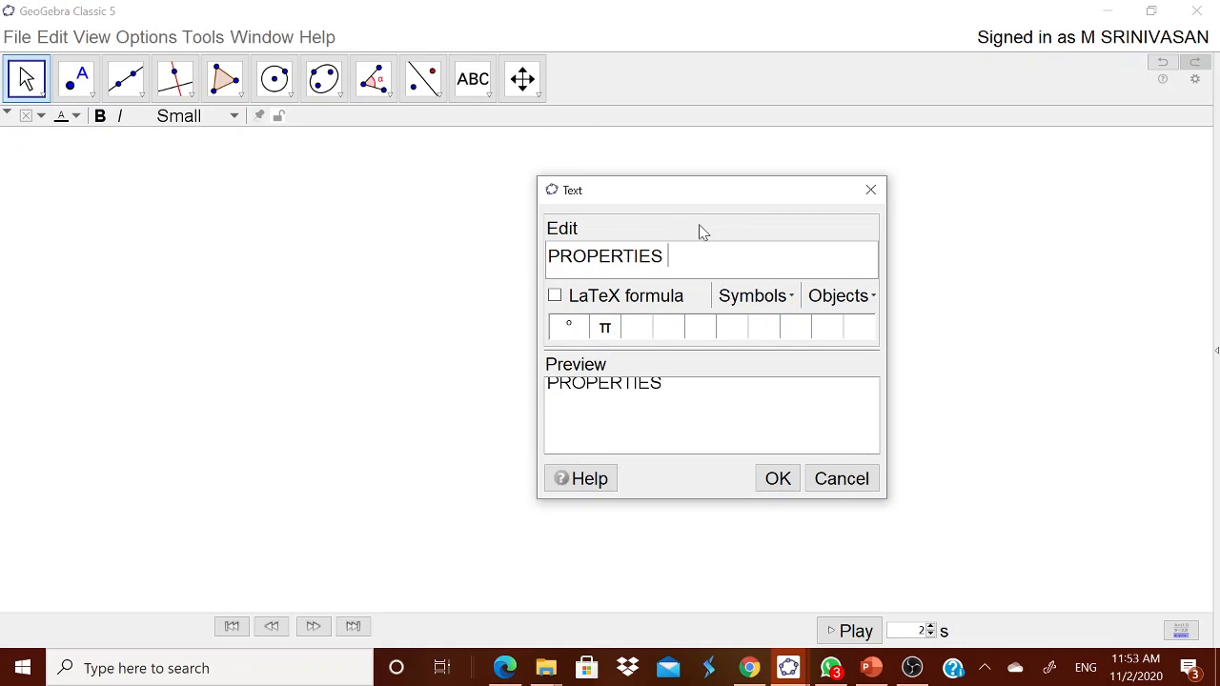
pyautogui.write(' OF SQWUA')
pyautogui.press('BackSpace')
pyautogui.write('SQWUA')
pyautogui.press('BackSpace')
pyautogui.press('BackSpace')
pyautogui.press('BackSpace')
pyautogui.press('BackSpace')
pyautogui.write('QUAR')
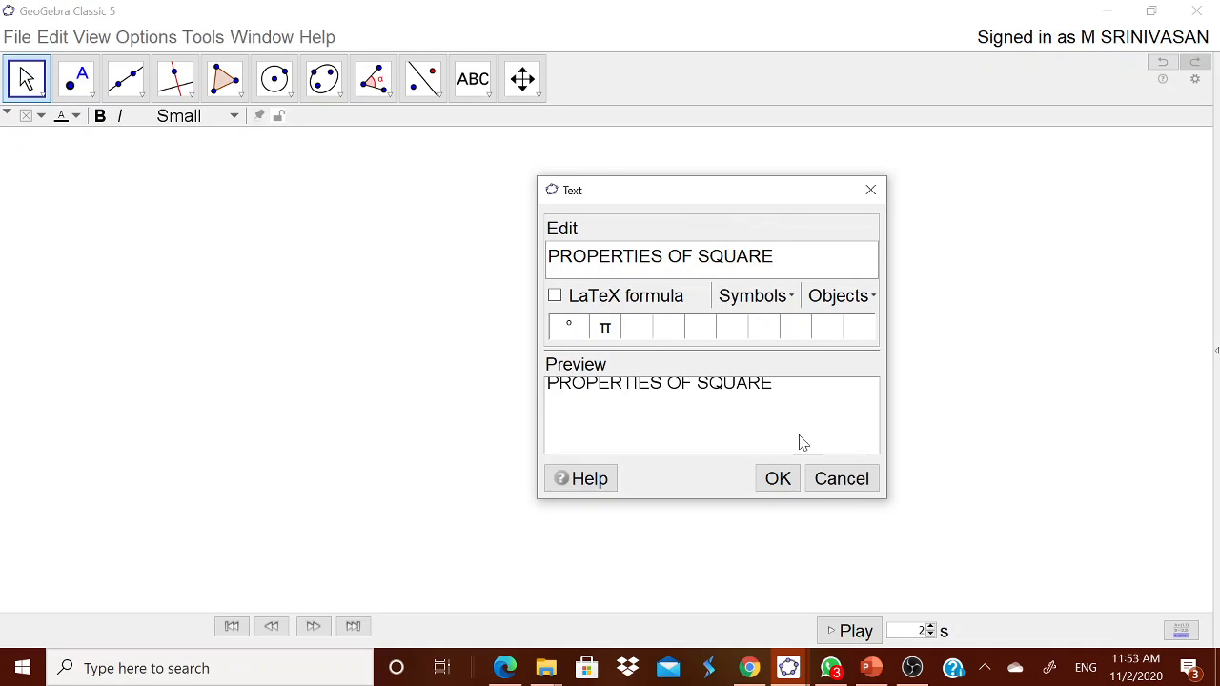
pyautogui.click(789, 472)
pyautogui.moveTo(776, 215); pyautogui.dragTo(1116, 162)
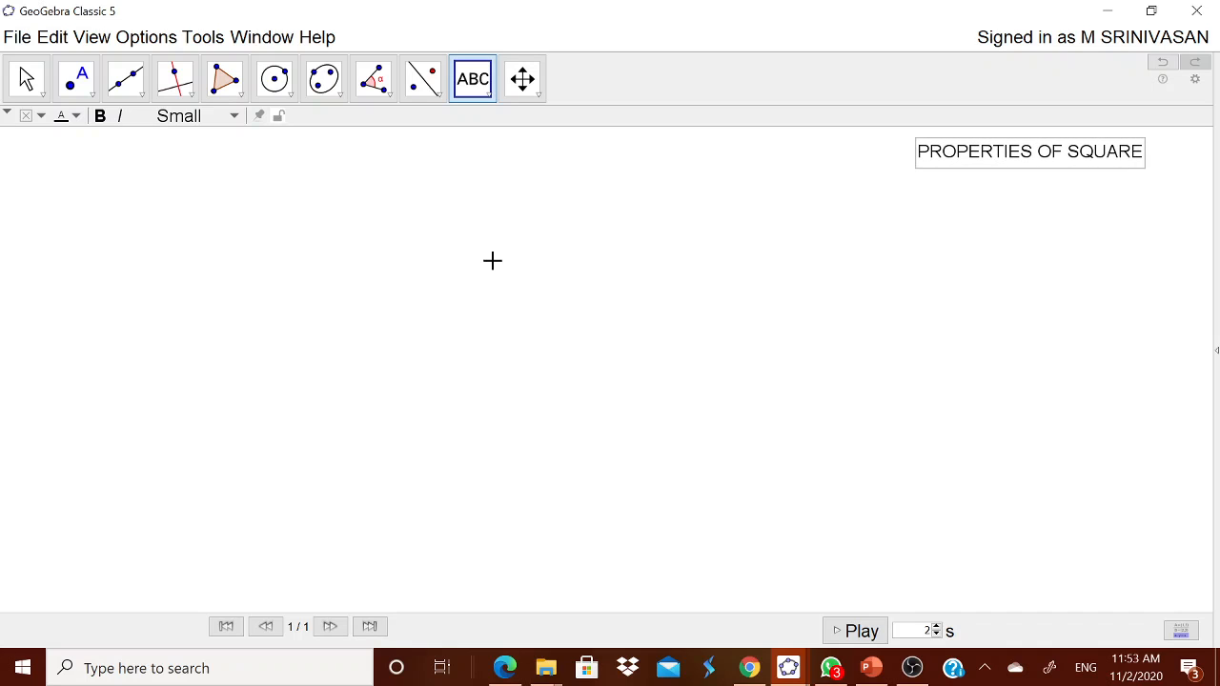
# Step: Start a new text object with the line "SQUARE IS A REGULAR QUADRILATERAL WITH ALL SIDES EQUAL"
pyautogui.click(493, 170)
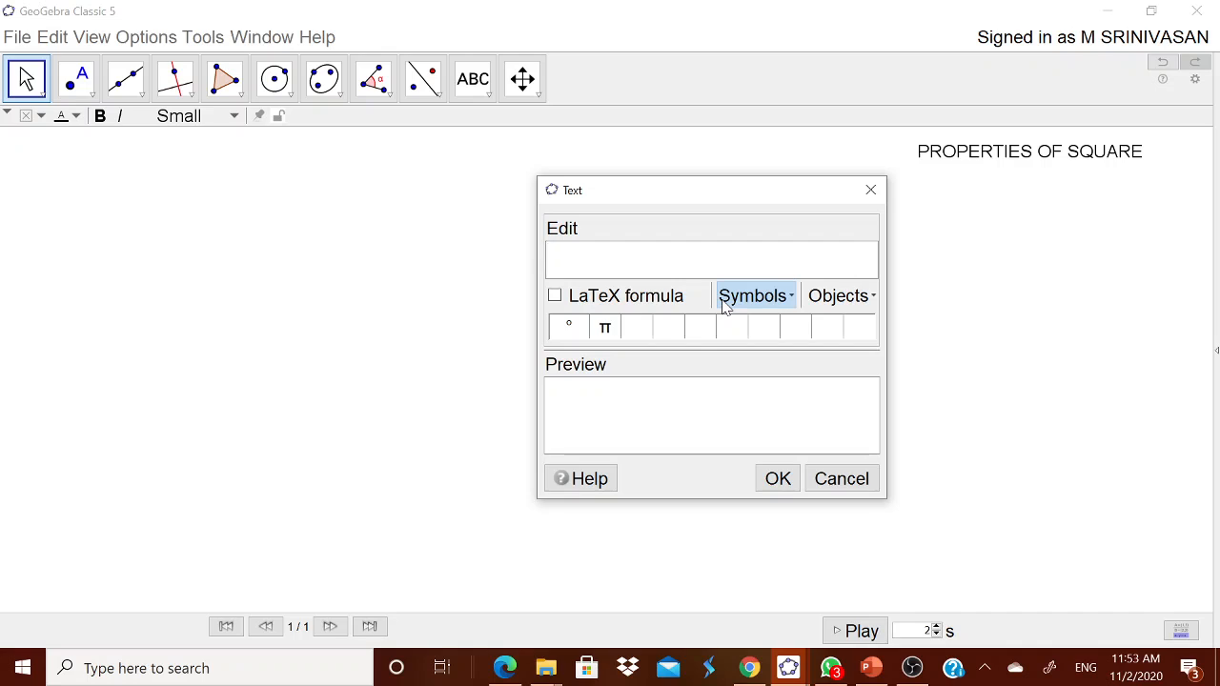
pyautogui.write('SQUA')
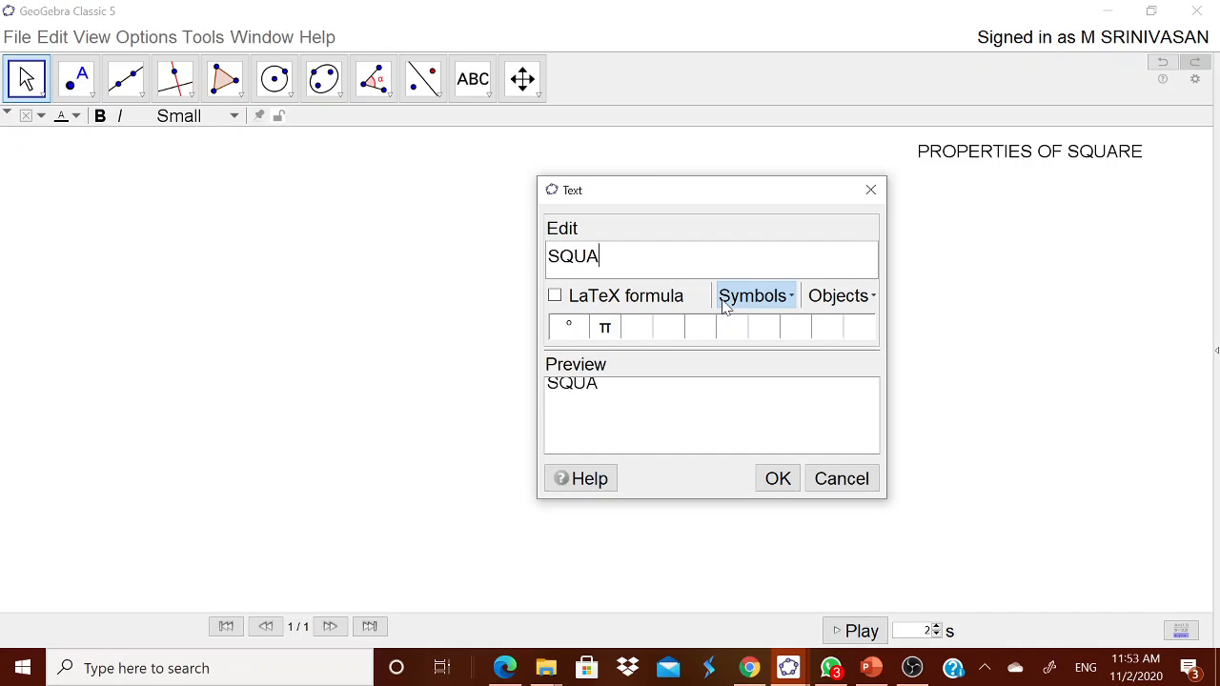
pyautogui.write('RE IS A REA')
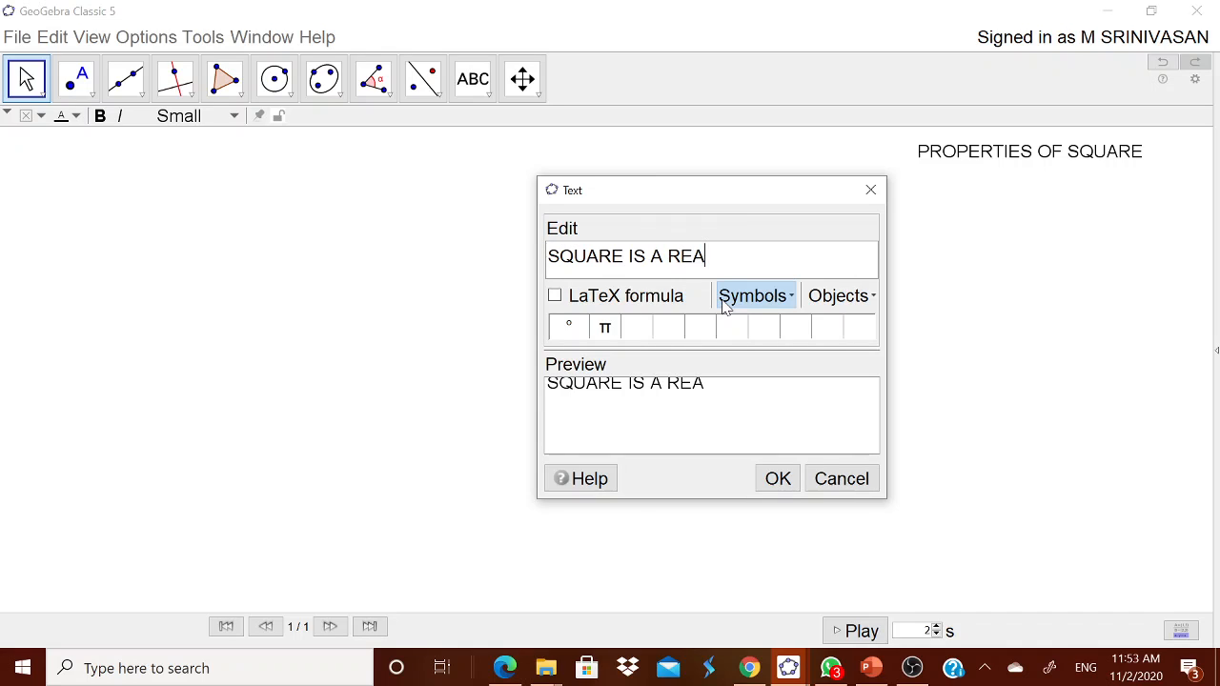
pyautogui.press('BackSpace')
pyautogui.write('GULAR QU')
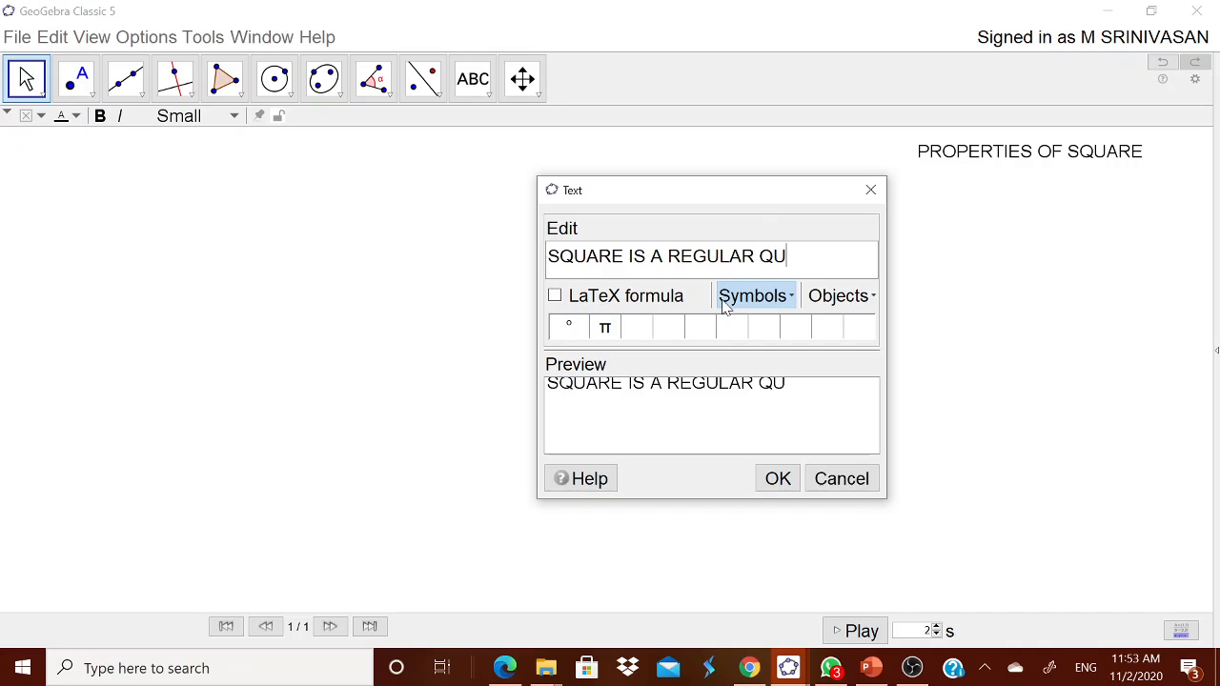
pyautogui.write('ADRILATERAL WITH A')
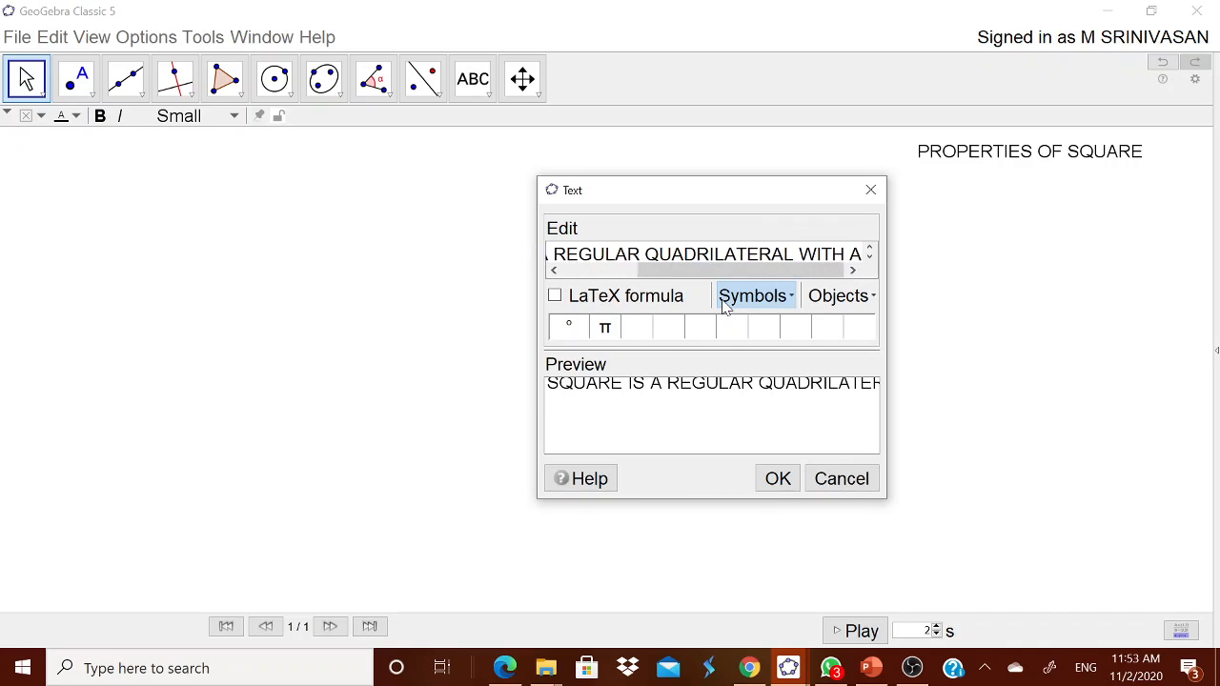
pyautogui.write('LL AS')
pyautogui.press('BackSpace')
pyautogui.press('BackSpace')
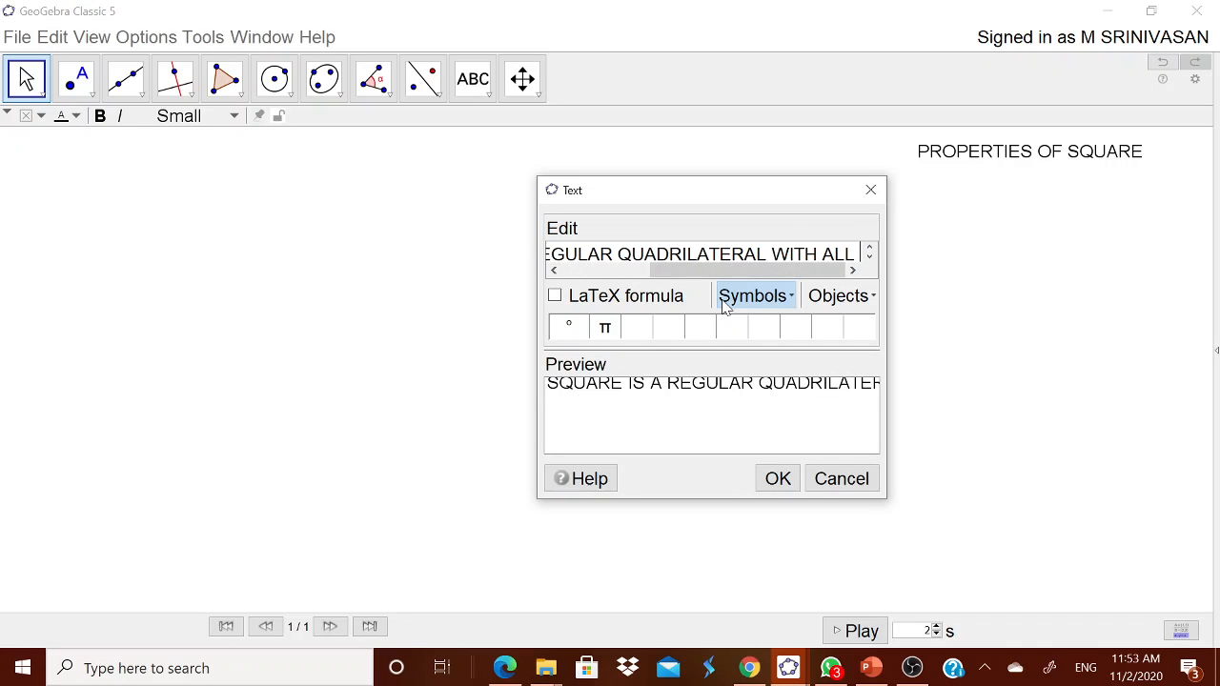
pyautogui.write('SIDES EW')
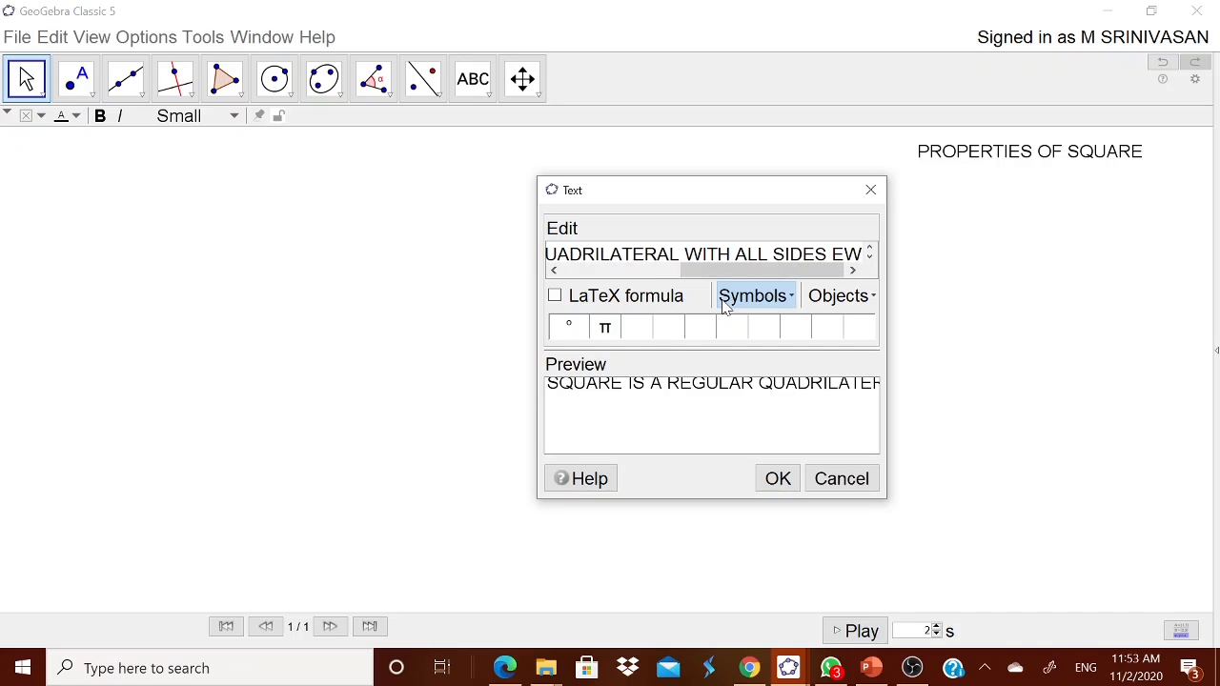
pyautogui.press('BackSpace')
pyautogui.write('QUADRI')
pyautogui.write('L')
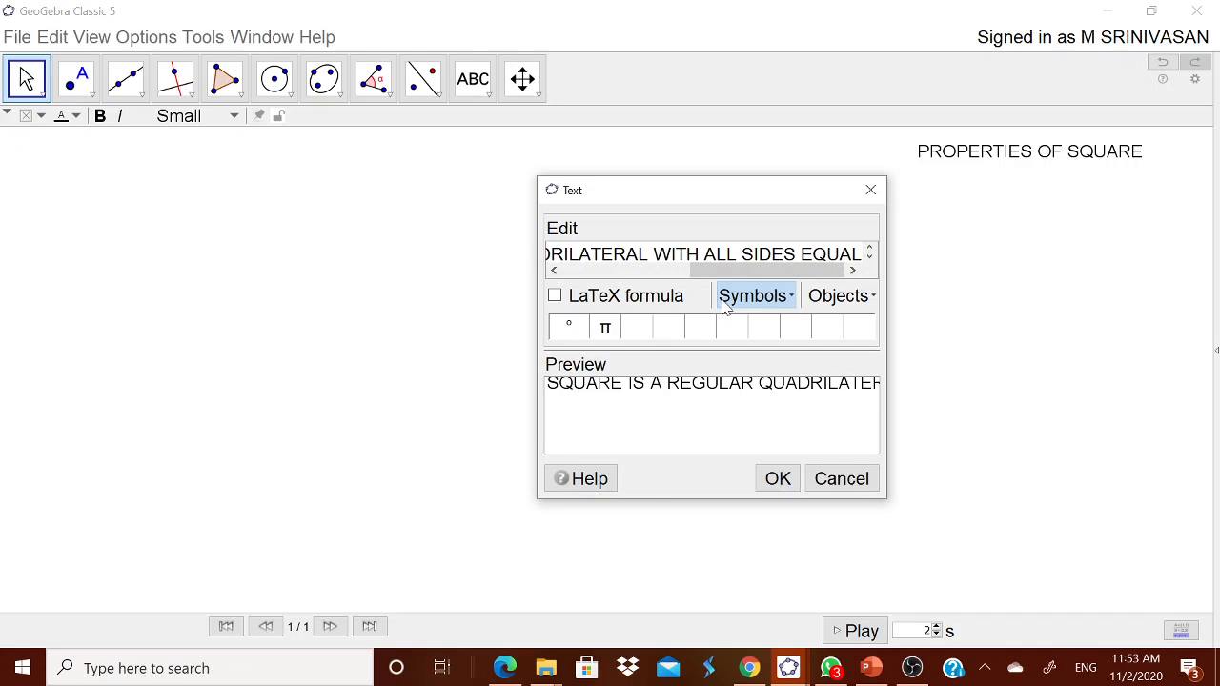
# Step: Add the second line "AND ALL ANGLES EQUAL", insert the text and place it just below the title
pyautogui.press('Return')
pyautogui.write('AND ALL ANGLE')
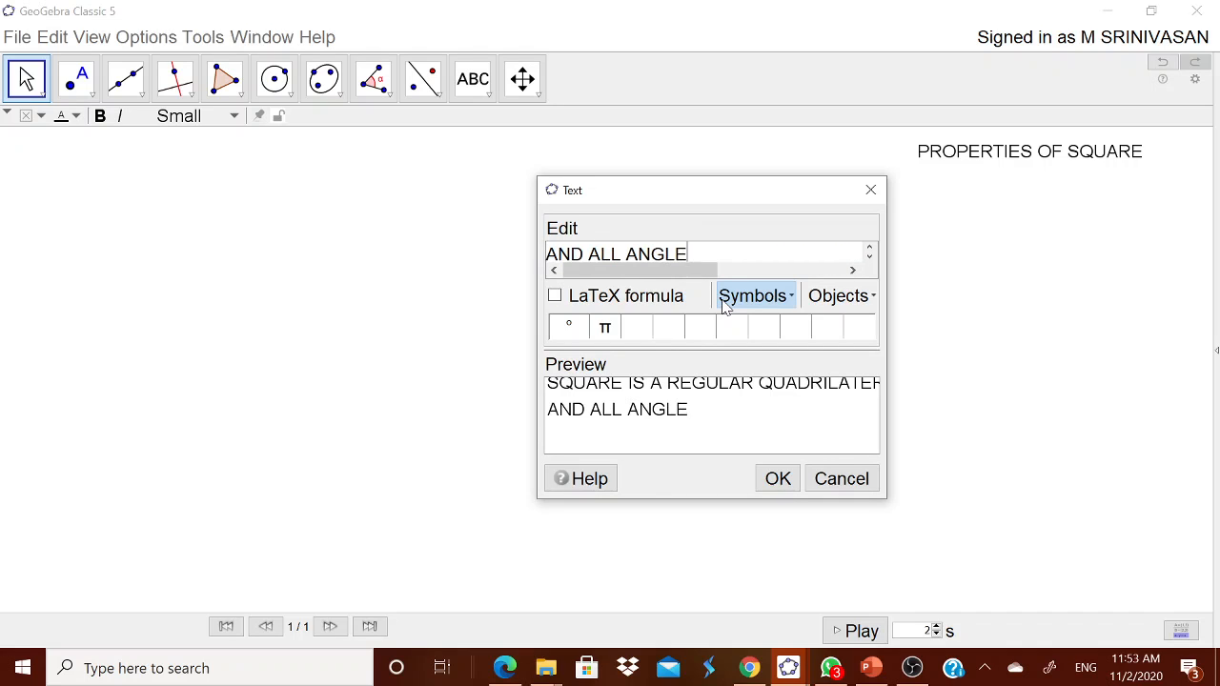
pyautogui.write('S EQU')
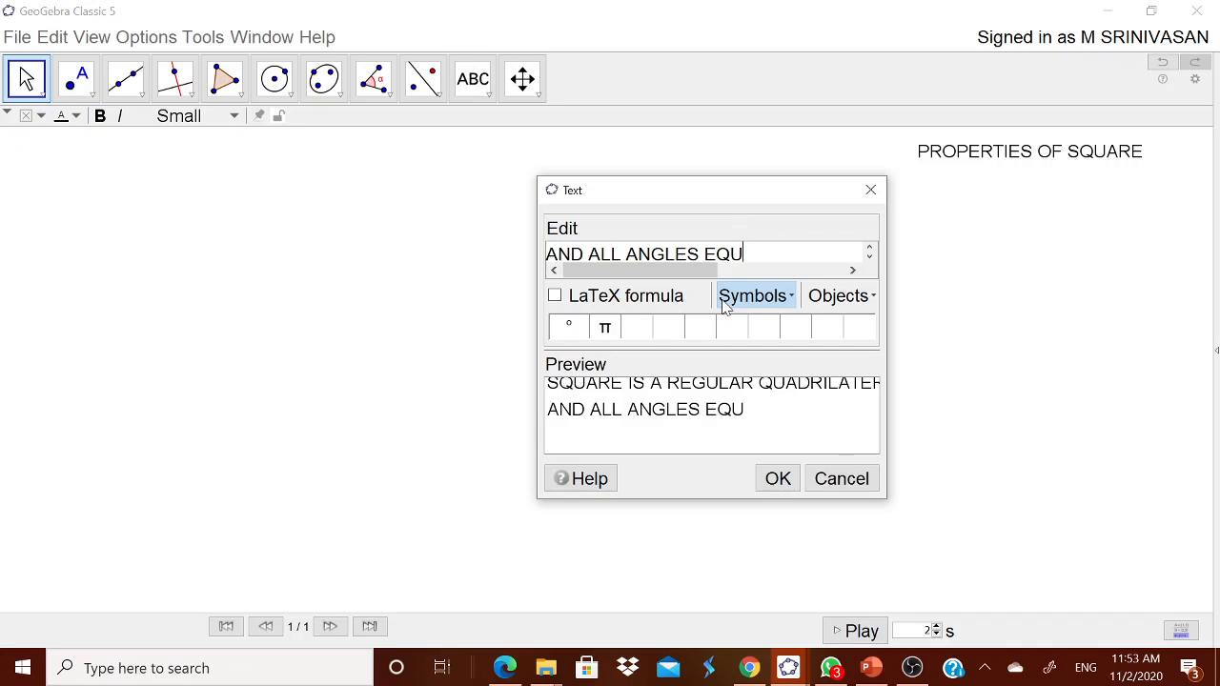
pyautogui.write('AL')
pyautogui.click(776, 478)
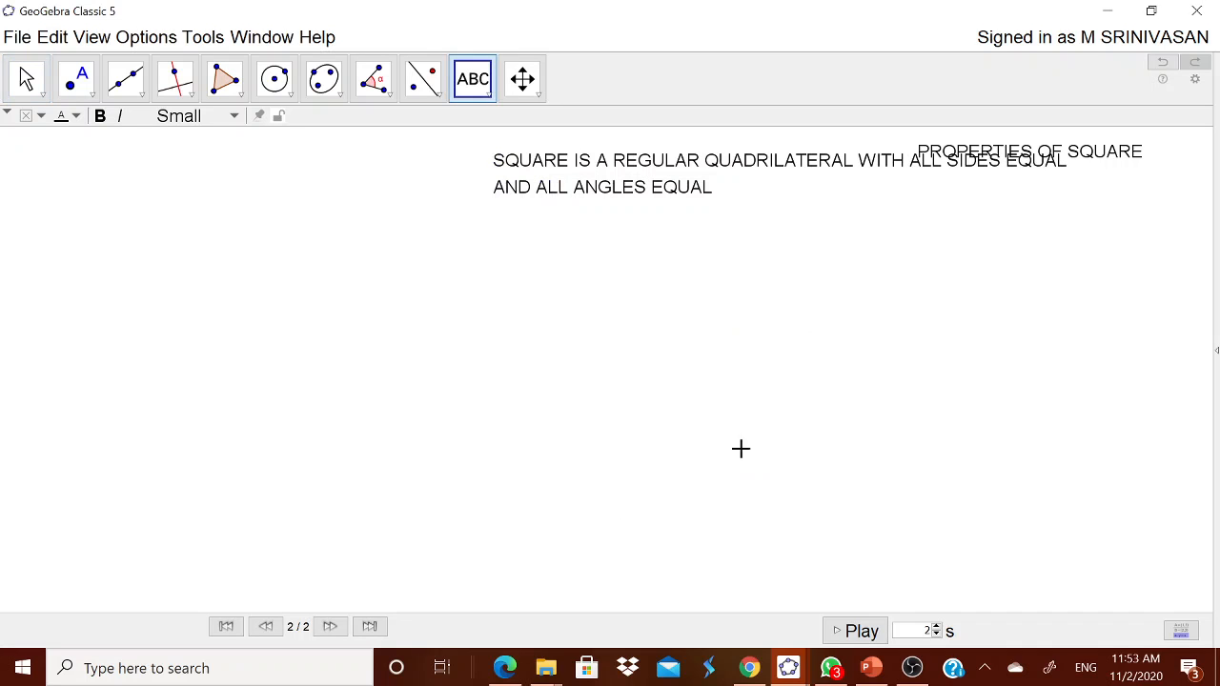
pyautogui.moveTo(651, 177); pyautogui.dragTo(786, 193)
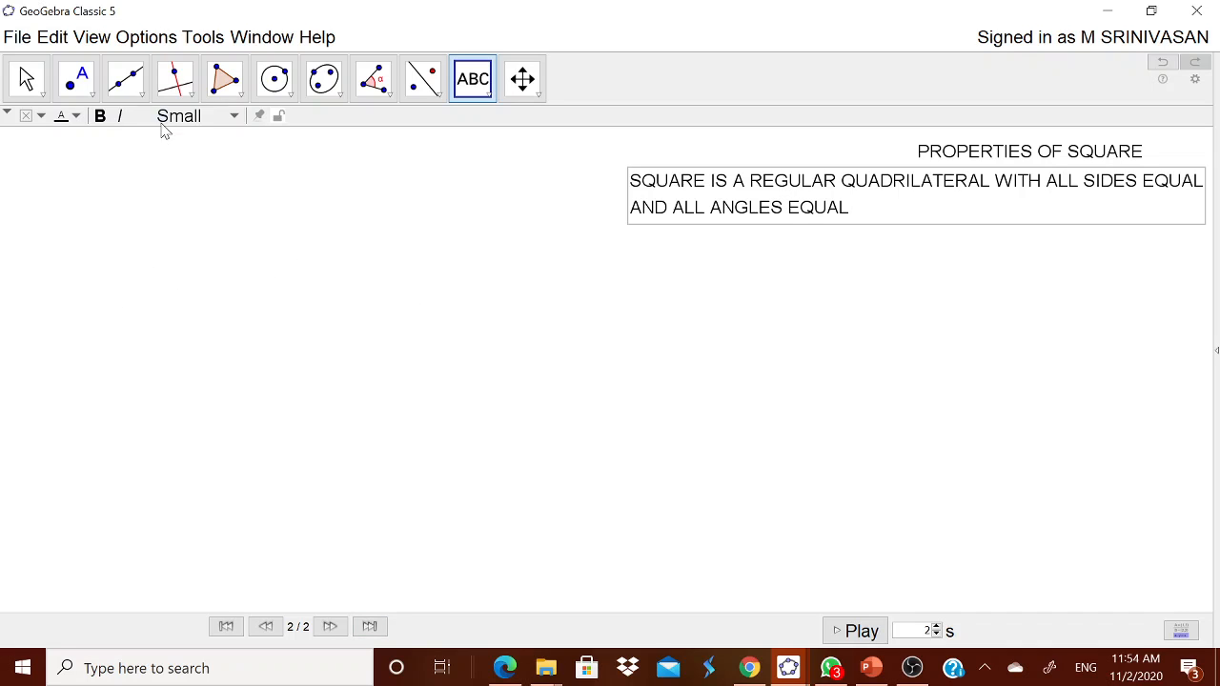
# Step: Draw a nearly horizontal segment AB in the lower left part of the drawing area
pyautogui.click(140, 93)
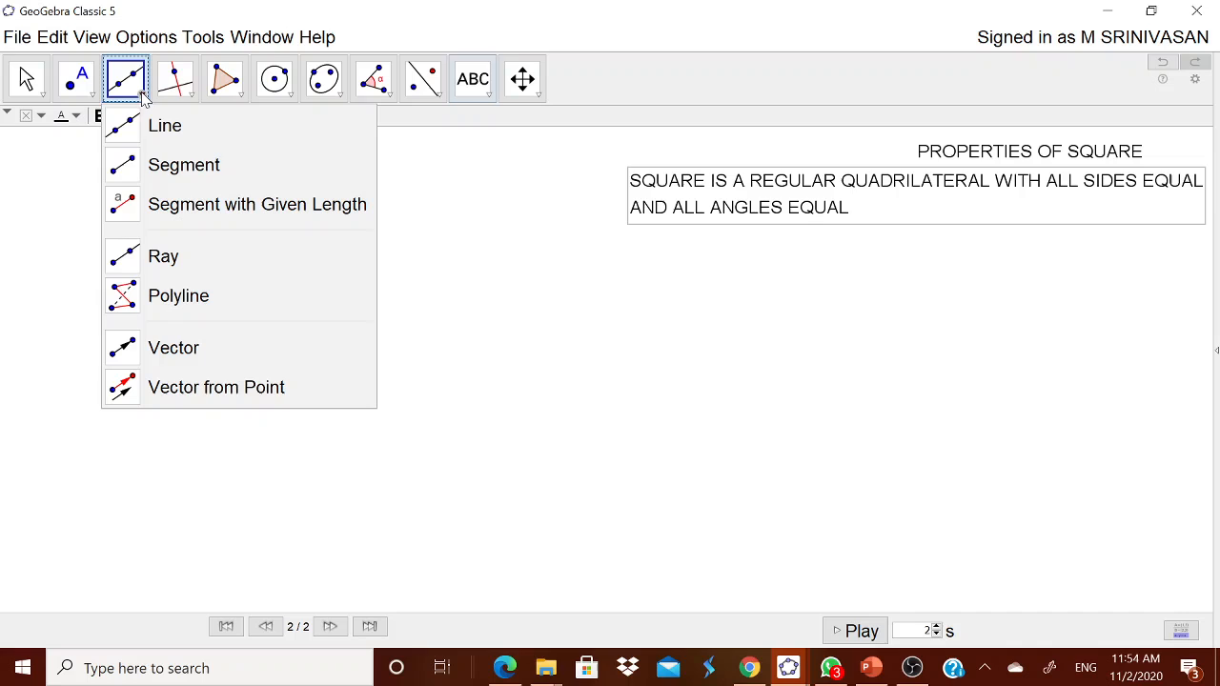
pyautogui.click(166, 171)
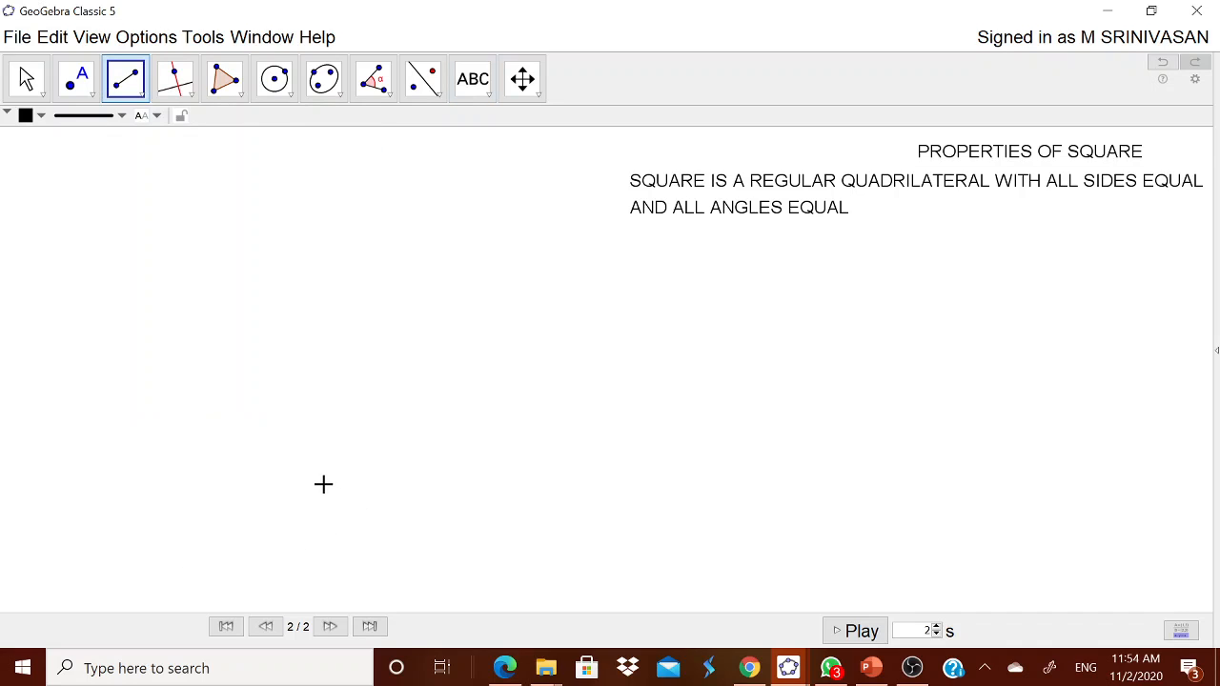
pyautogui.click(292, 477)
pyautogui.click(445, 475)
# Step: Construct lines perpendicular to segment AB through point A and through point B
pyautogui.click(189, 96)
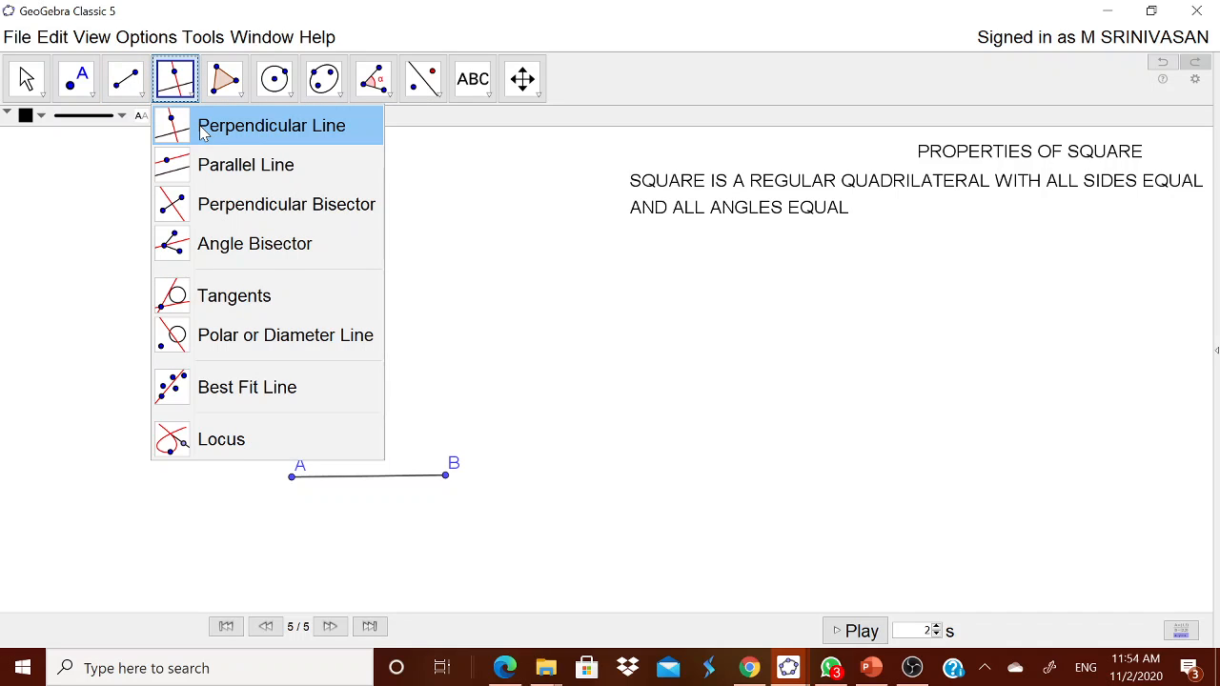
pyautogui.click(203, 133)
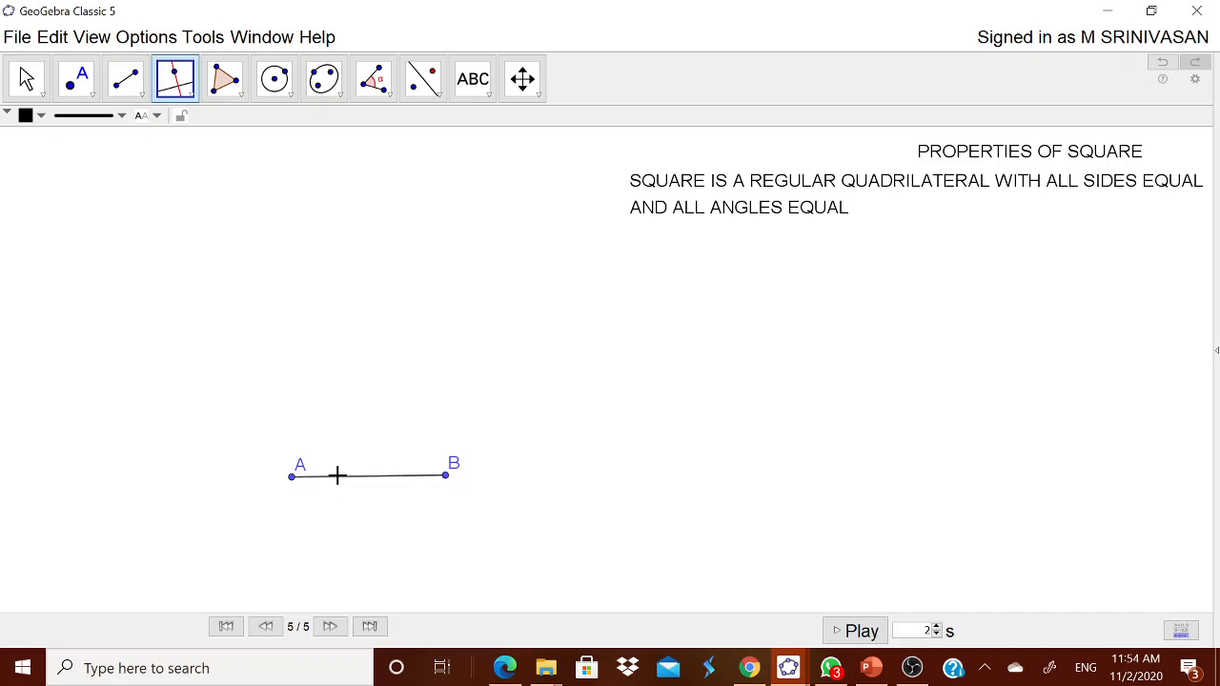
pyautogui.click(338, 486)
pyautogui.click(294, 482)
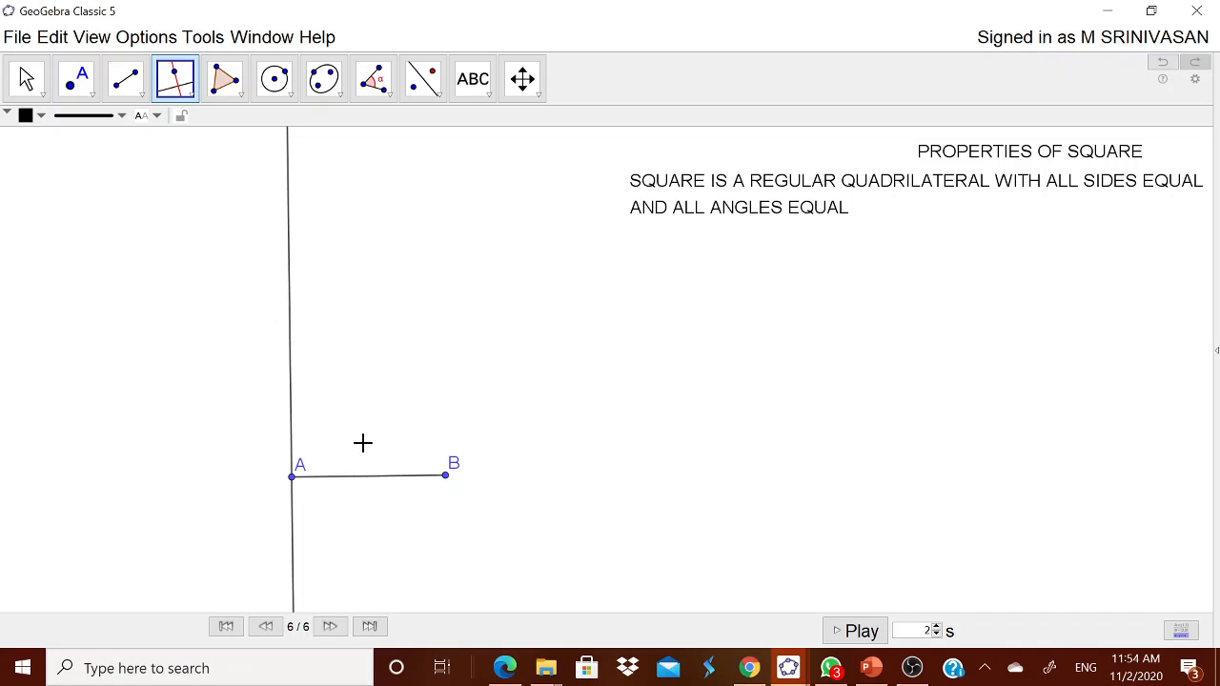
pyautogui.click(399, 488)
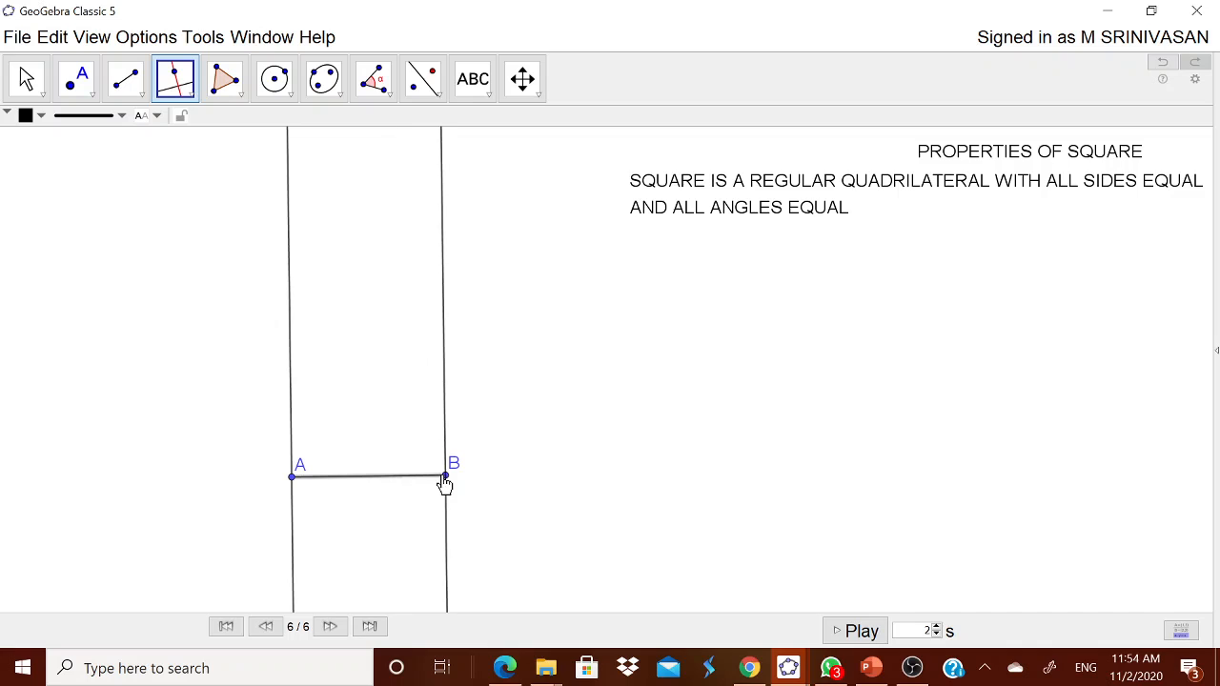
pyautogui.click(444, 481)
pyautogui.click(26, 79)
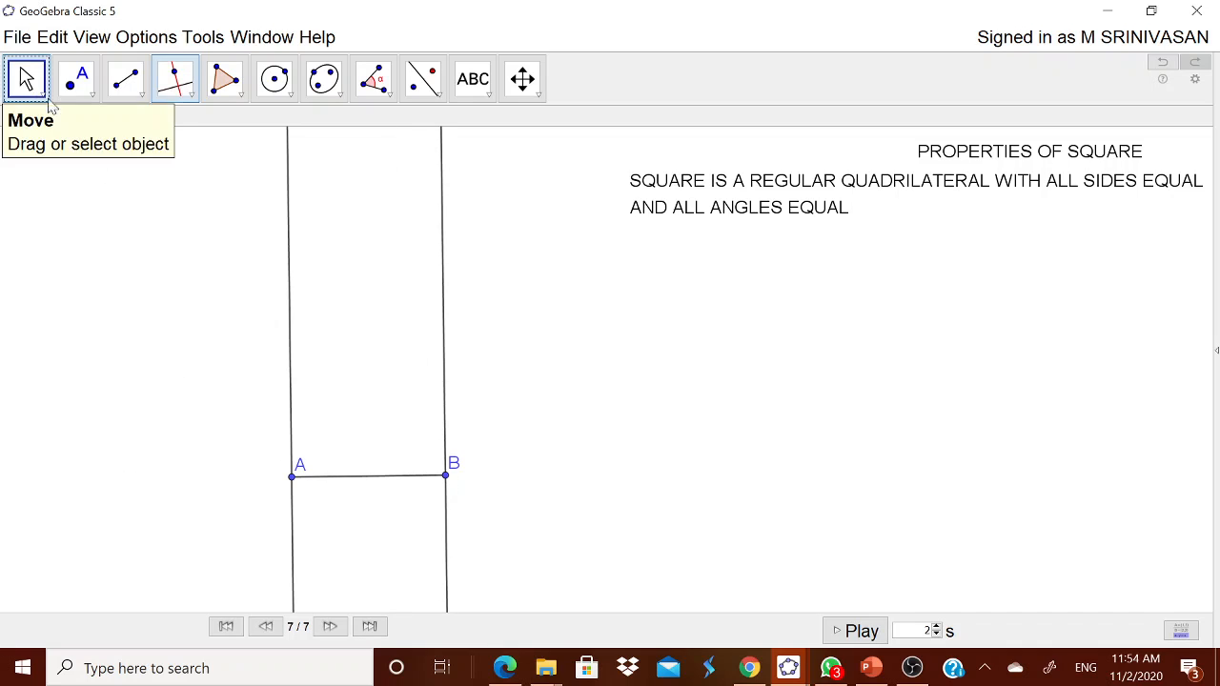
pyautogui.click(290, 95)
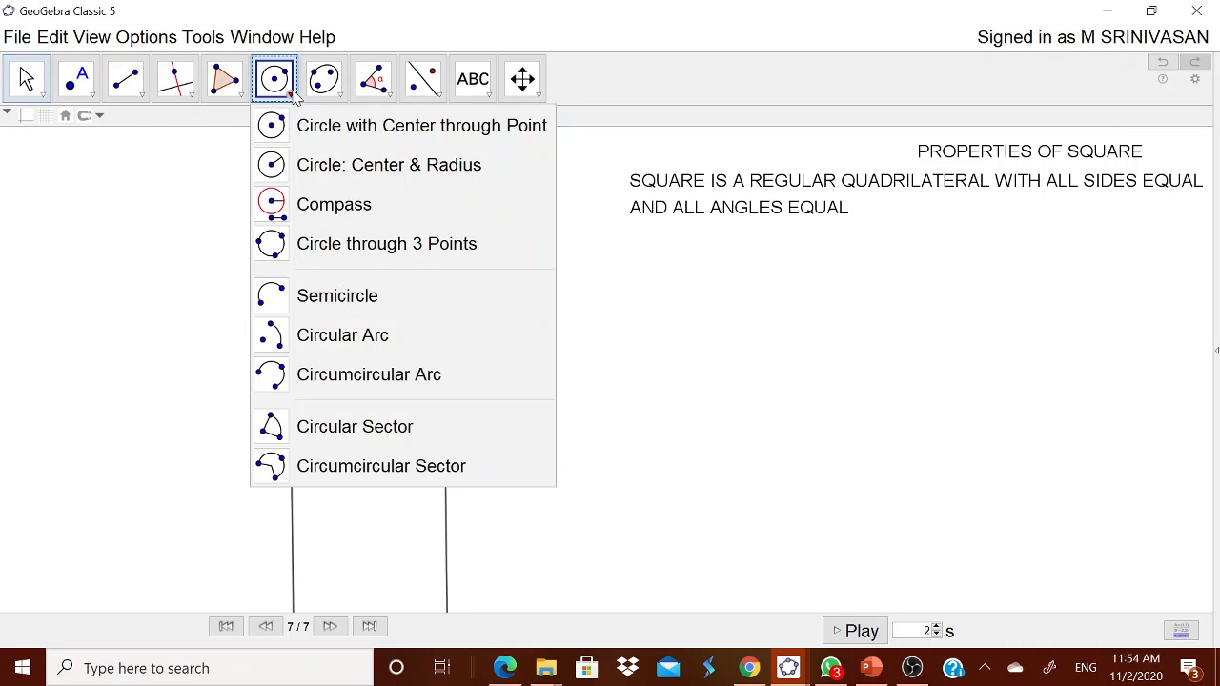
pyautogui.click(338, 167)
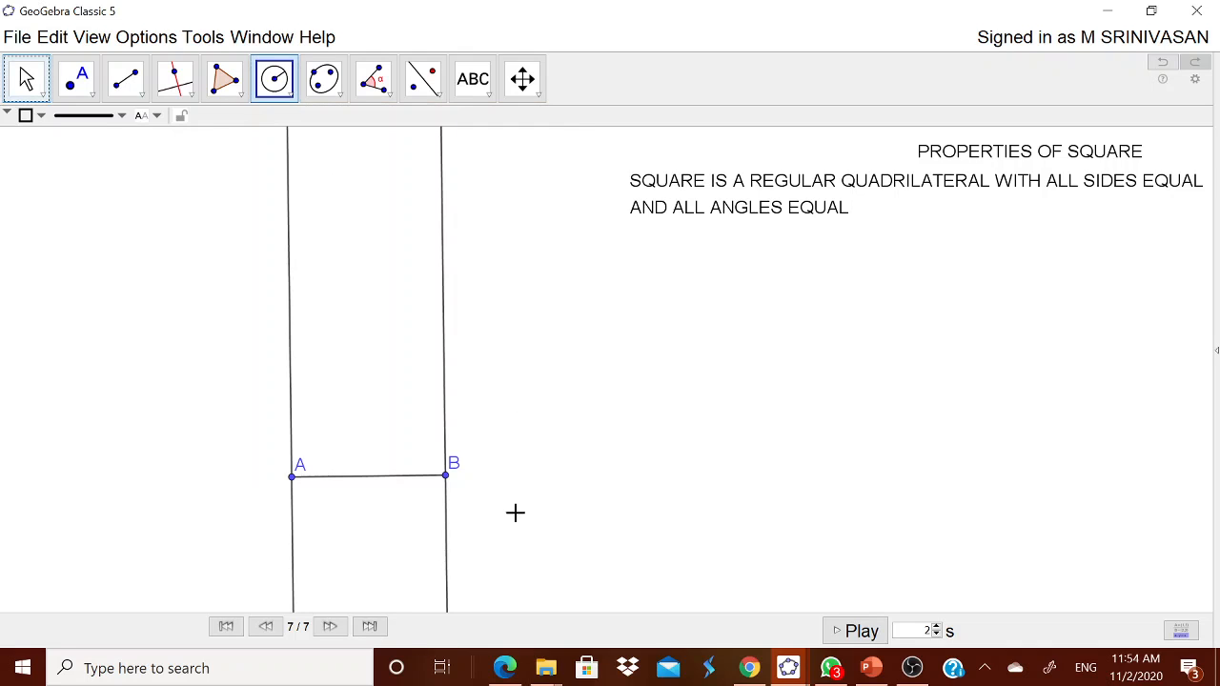
pyautogui.click(448, 476)
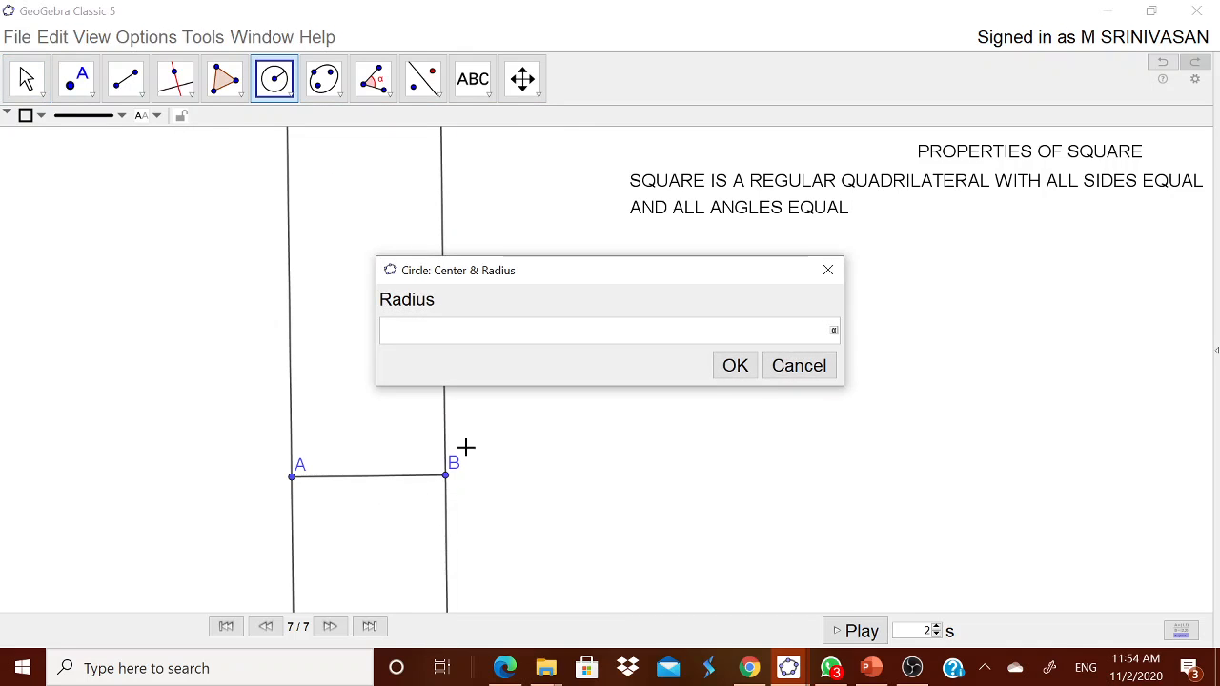
pyautogui.click(786, 364)
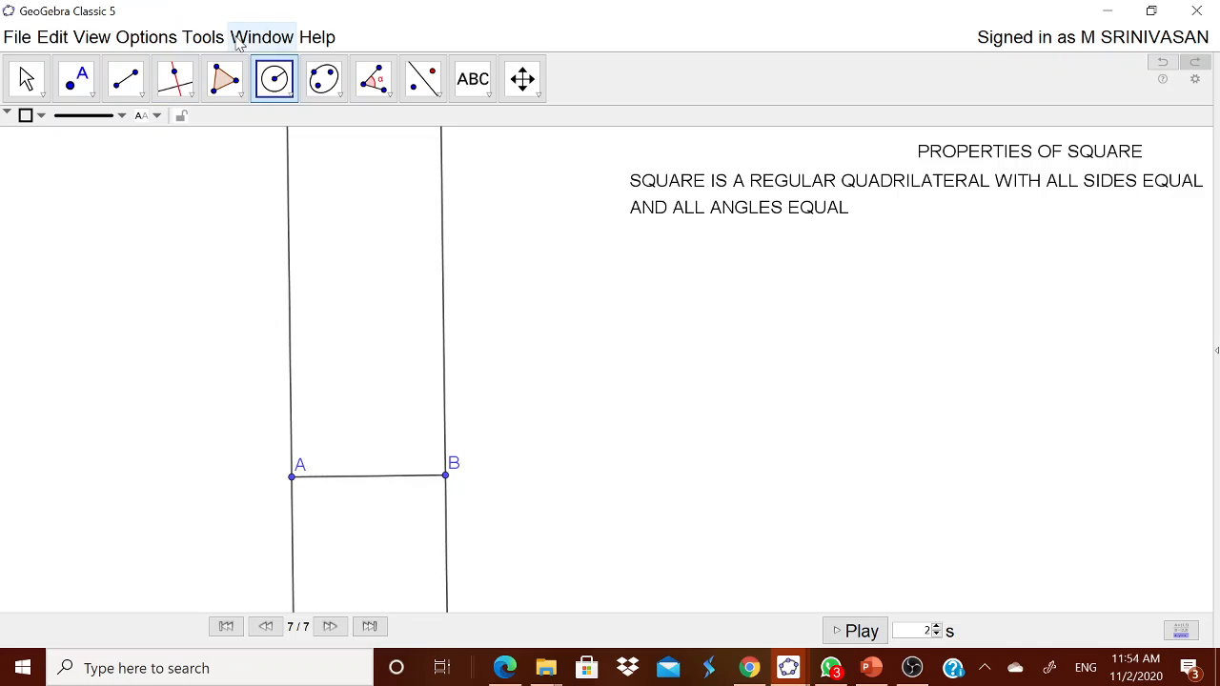
# Step: Draw a circle centred at B that passes through A
pyautogui.click(290, 88)
pyautogui.click(328, 130)
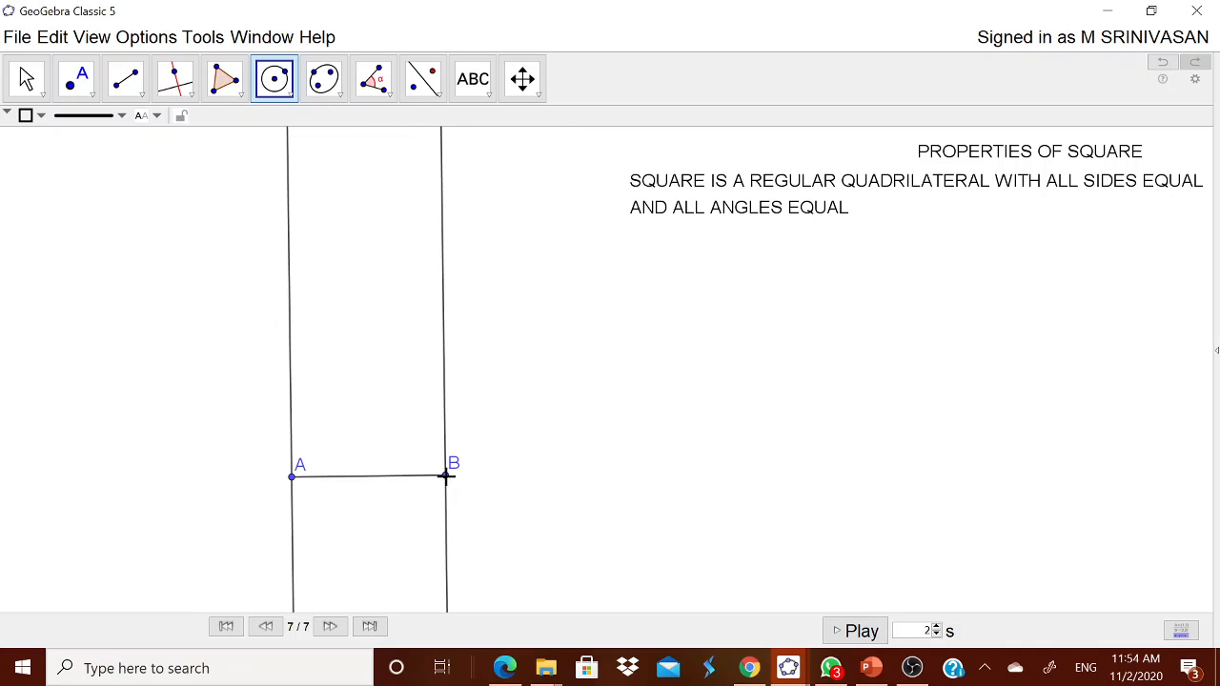
pyautogui.click(446, 476)
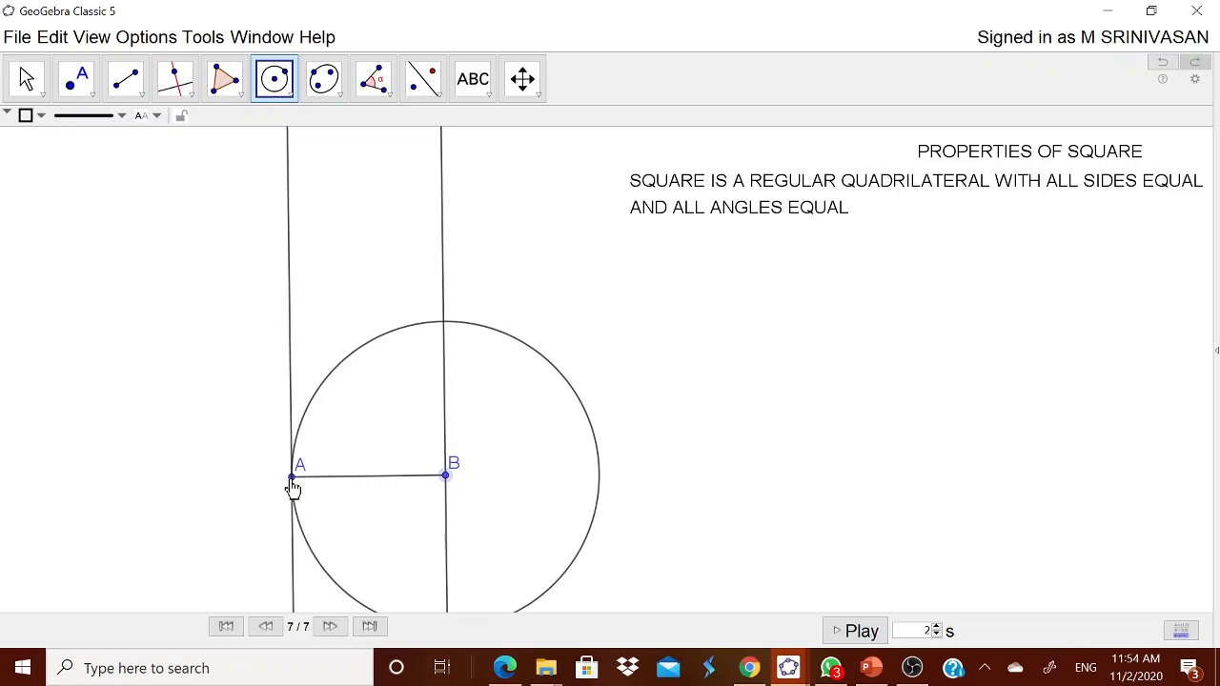
pyautogui.click(293, 478)
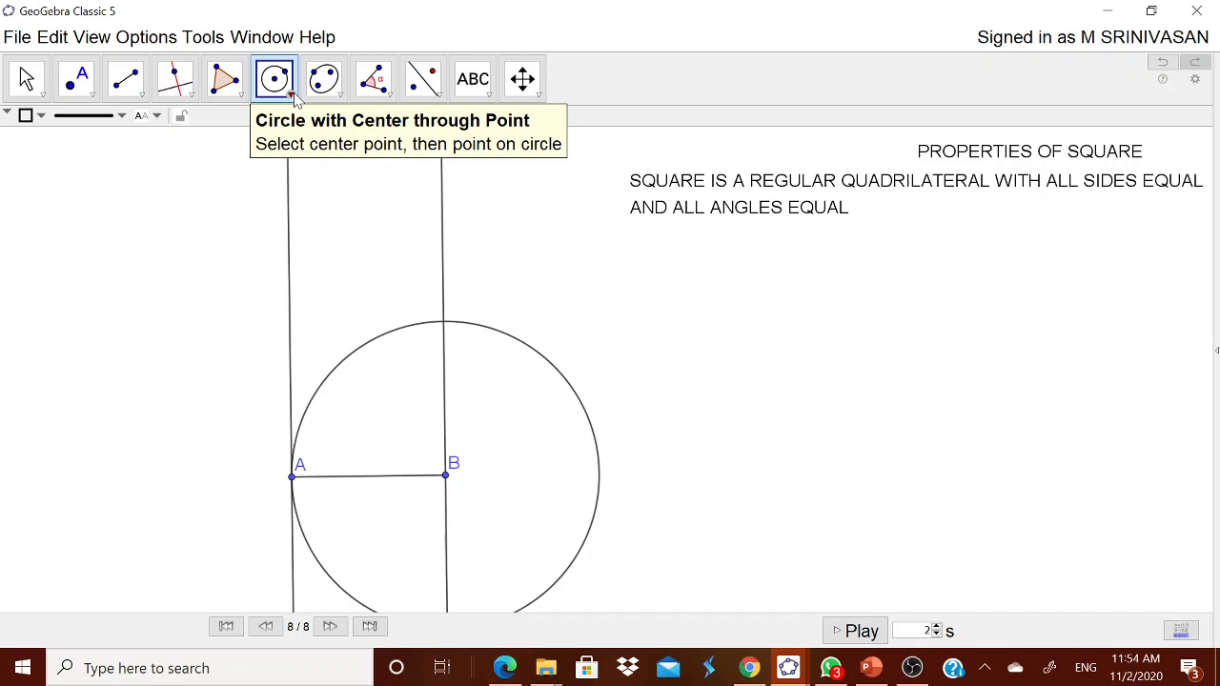
# Step: Mark the upper intersection of the circle with the perpendicular line through B using the Intersect tool
pyautogui.click(35, 86)
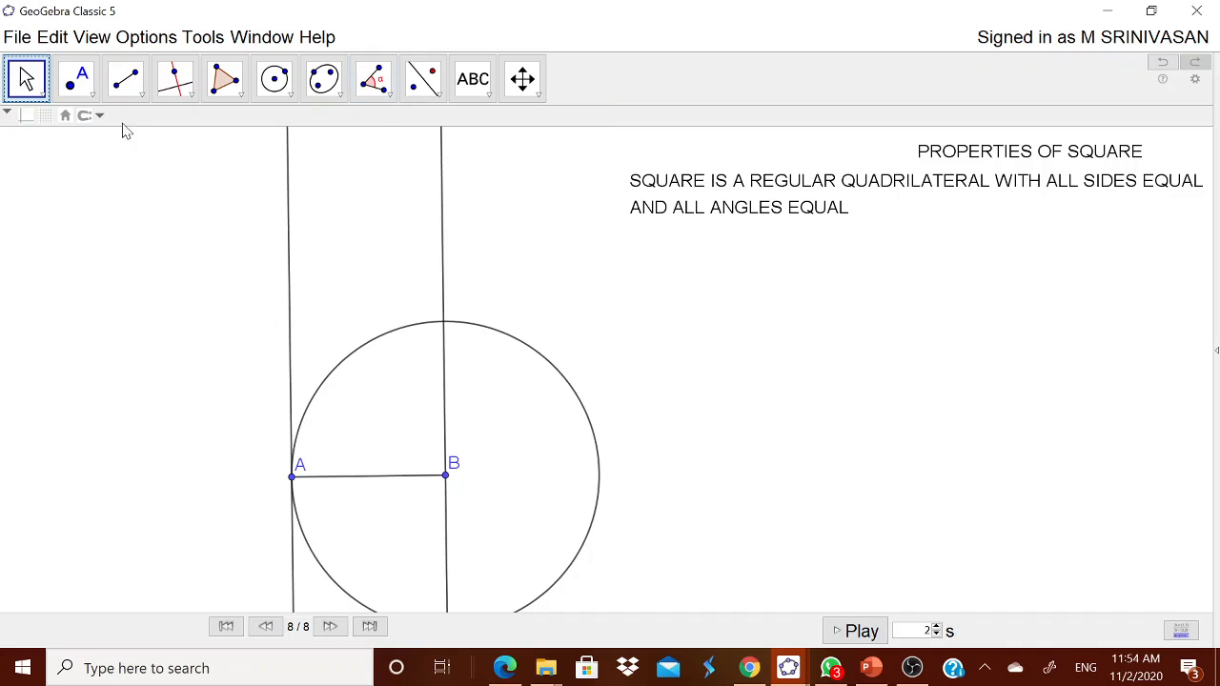
pyautogui.click(85, 92)
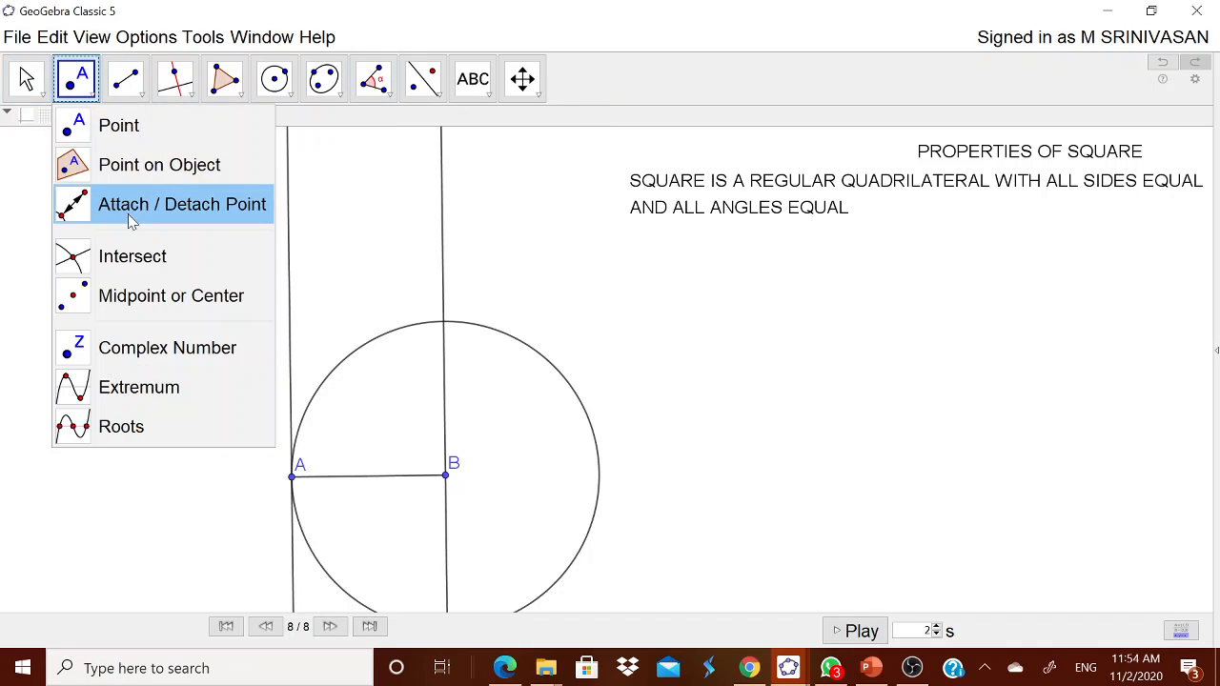
pyautogui.click(132, 258)
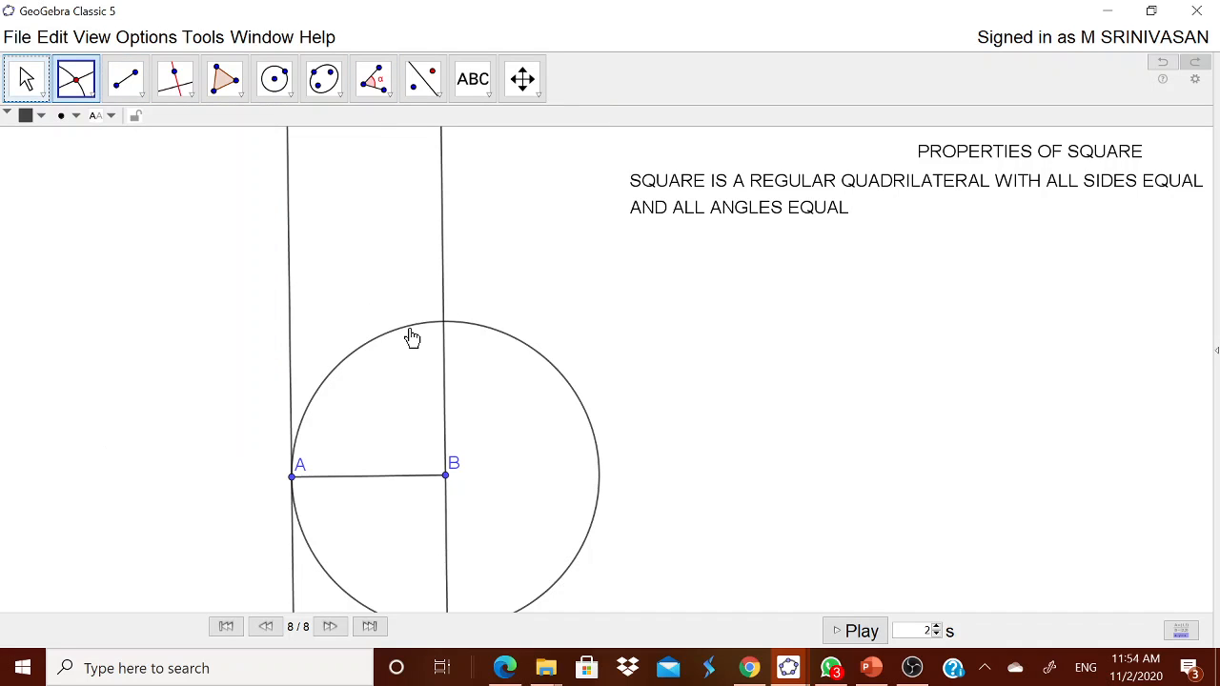
pyautogui.click(412, 339)
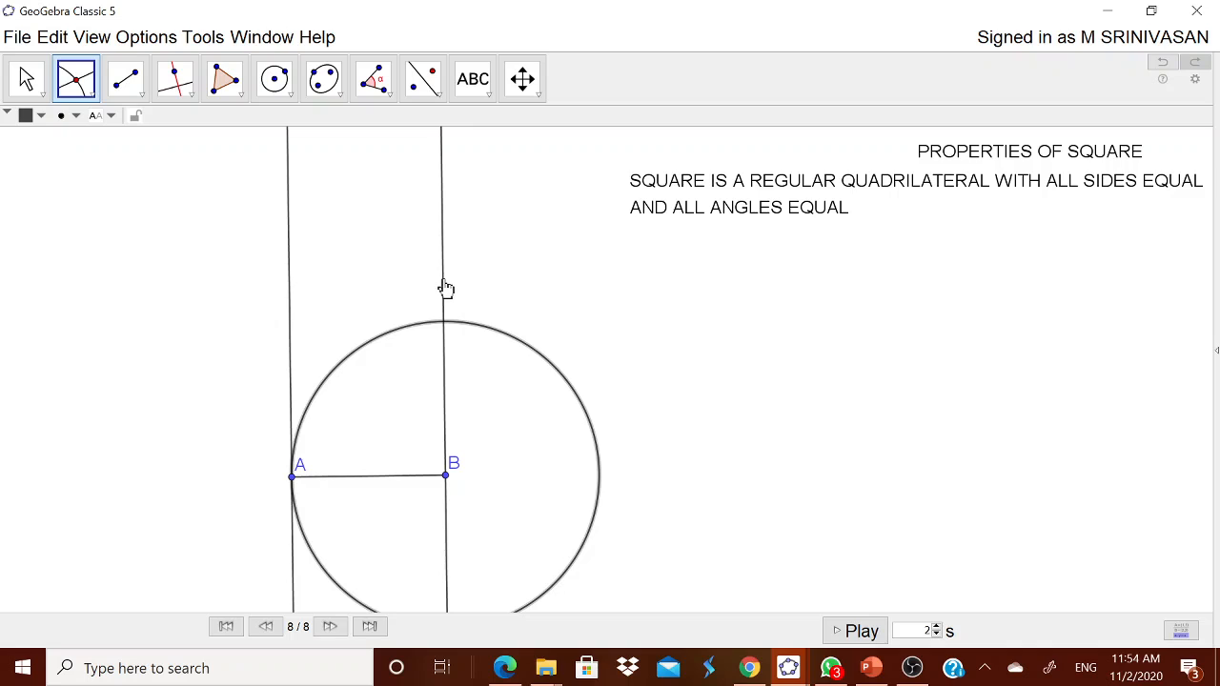
pyautogui.click(444, 285)
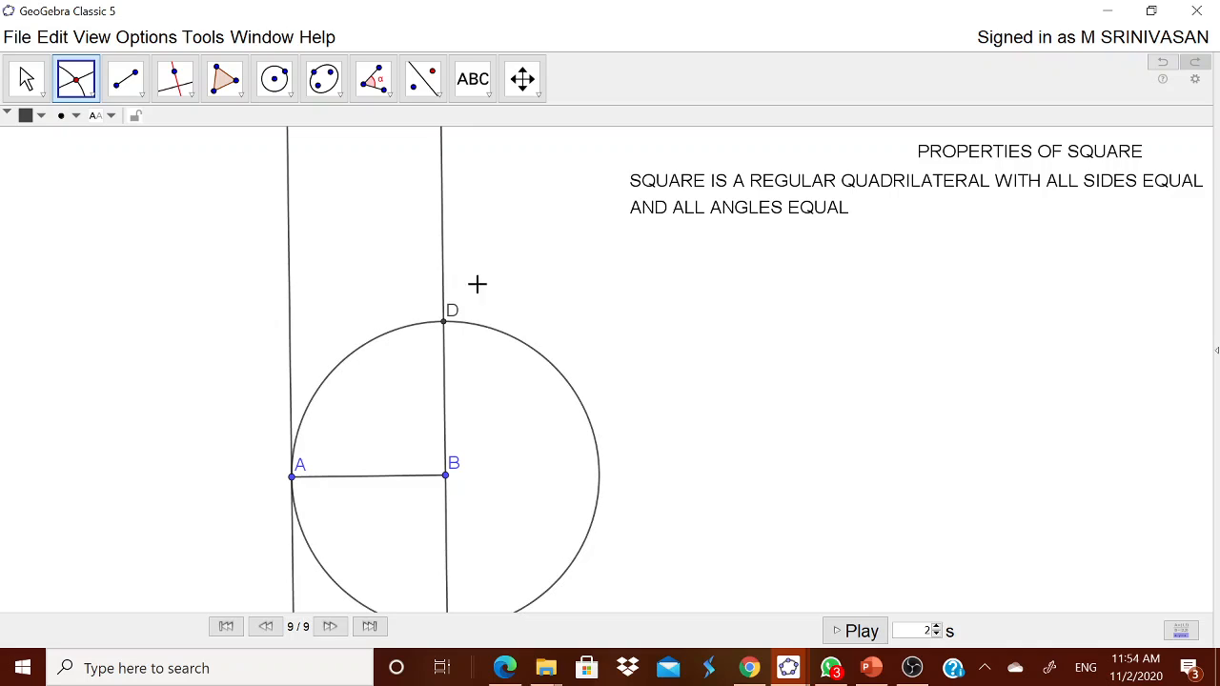
# Step: Rename the intersection point directly above B as C
pyautogui.rightClick(447, 332)
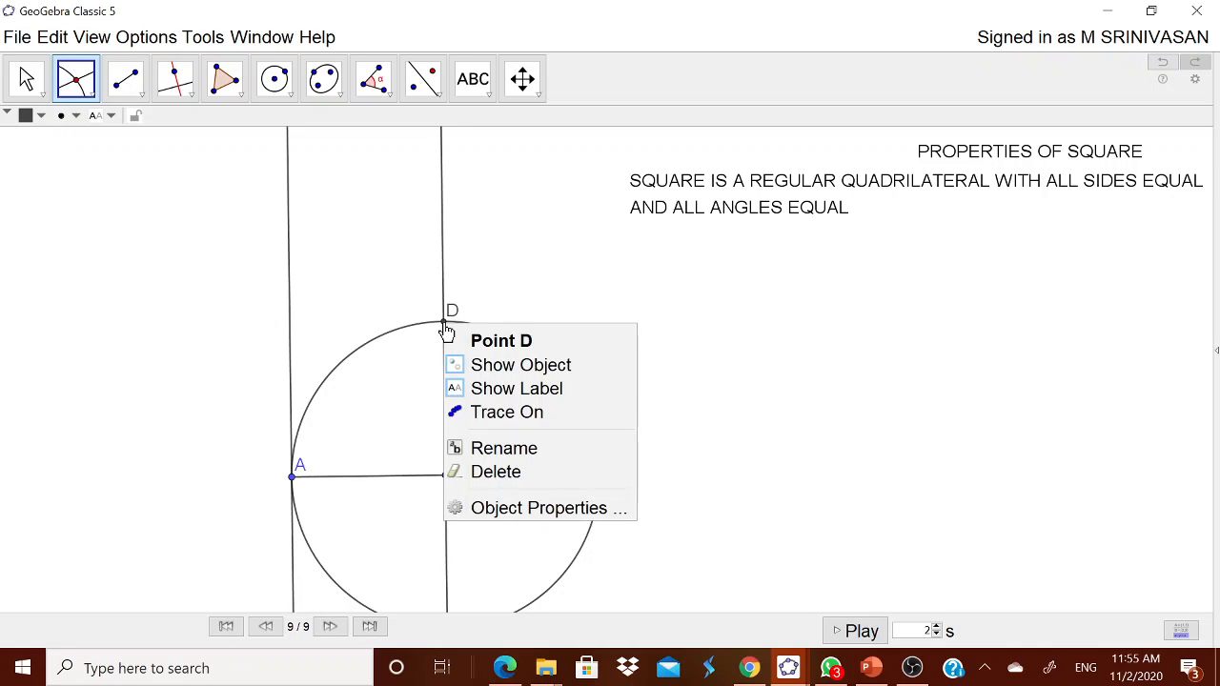
pyautogui.click(504, 448)
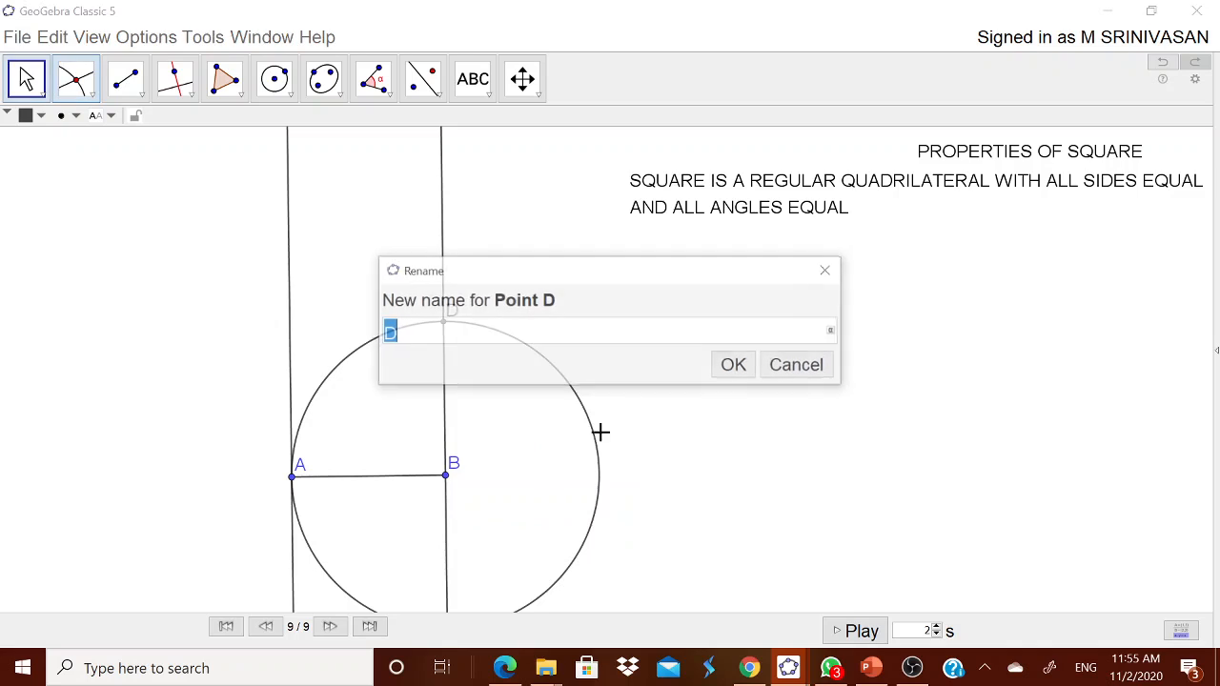
pyautogui.write('C')
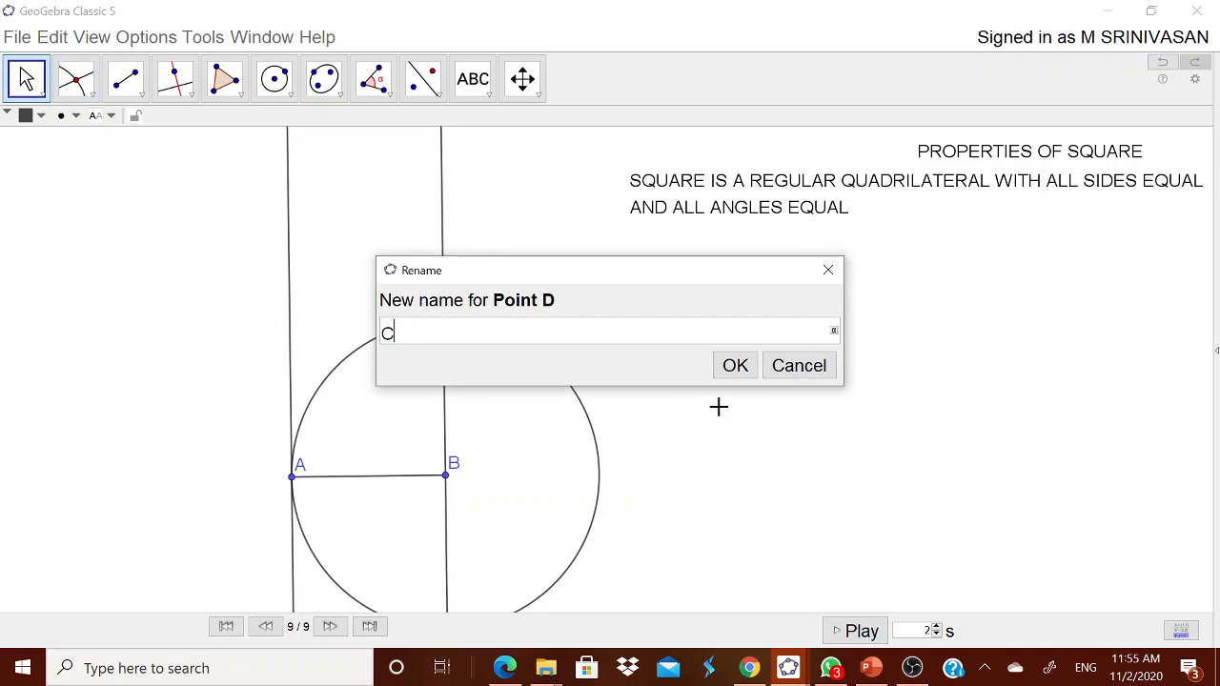
pyautogui.click(731, 371)
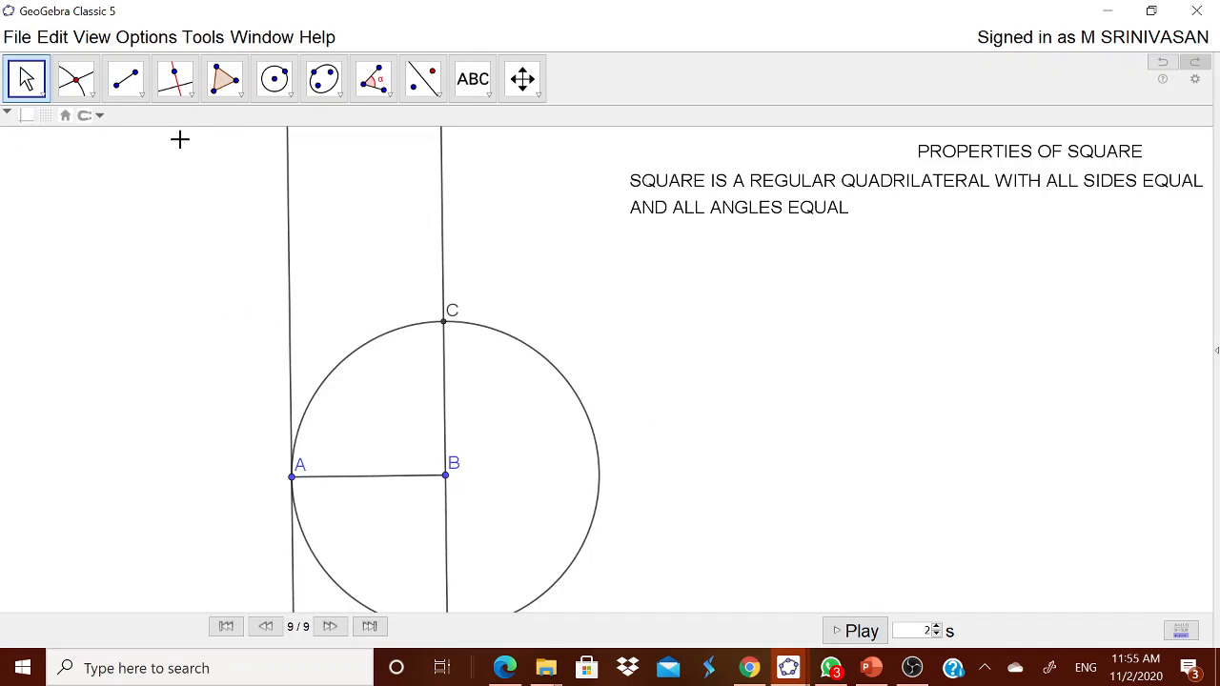
# Step: Construct a line parallel to segment AB through point C
pyautogui.click(181, 83)
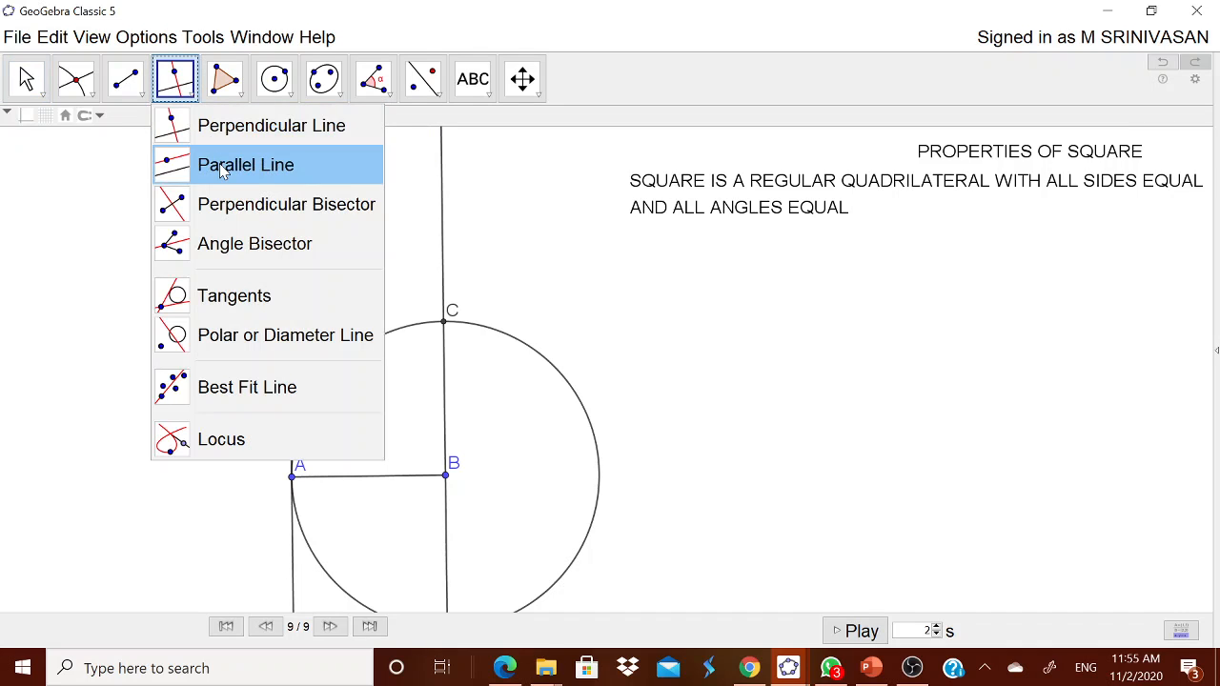
pyautogui.click(223, 164)
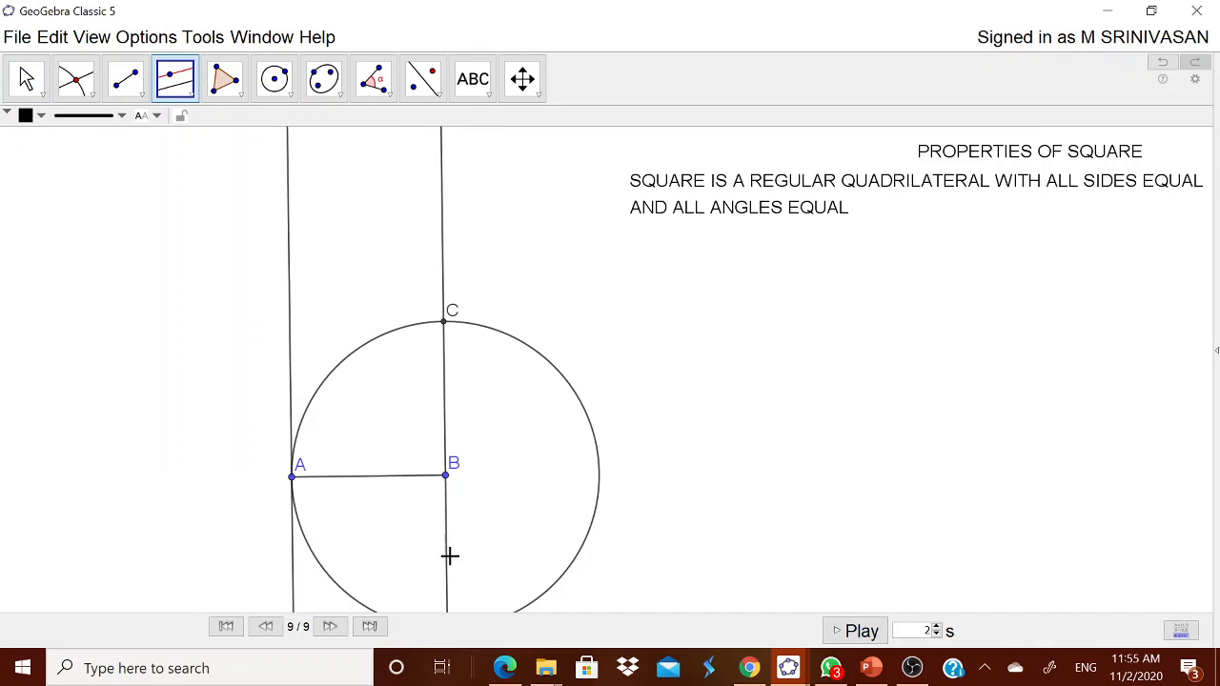
pyautogui.click(367, 486)
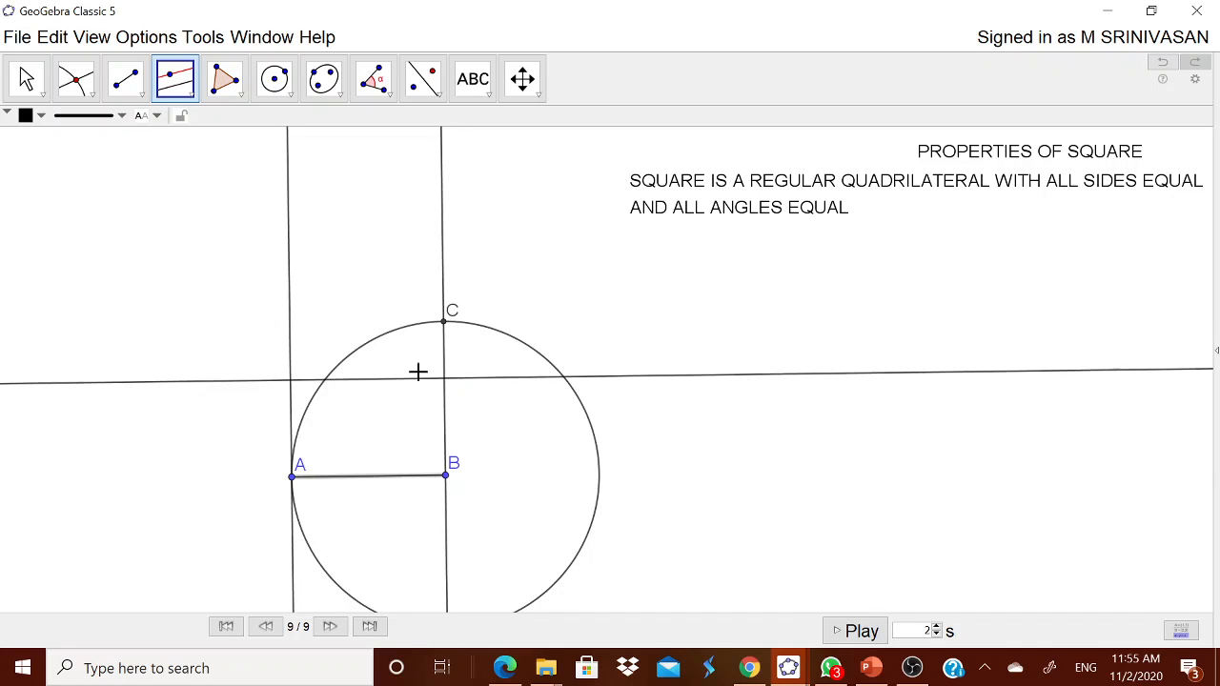
pyautogui.click(443, 328)
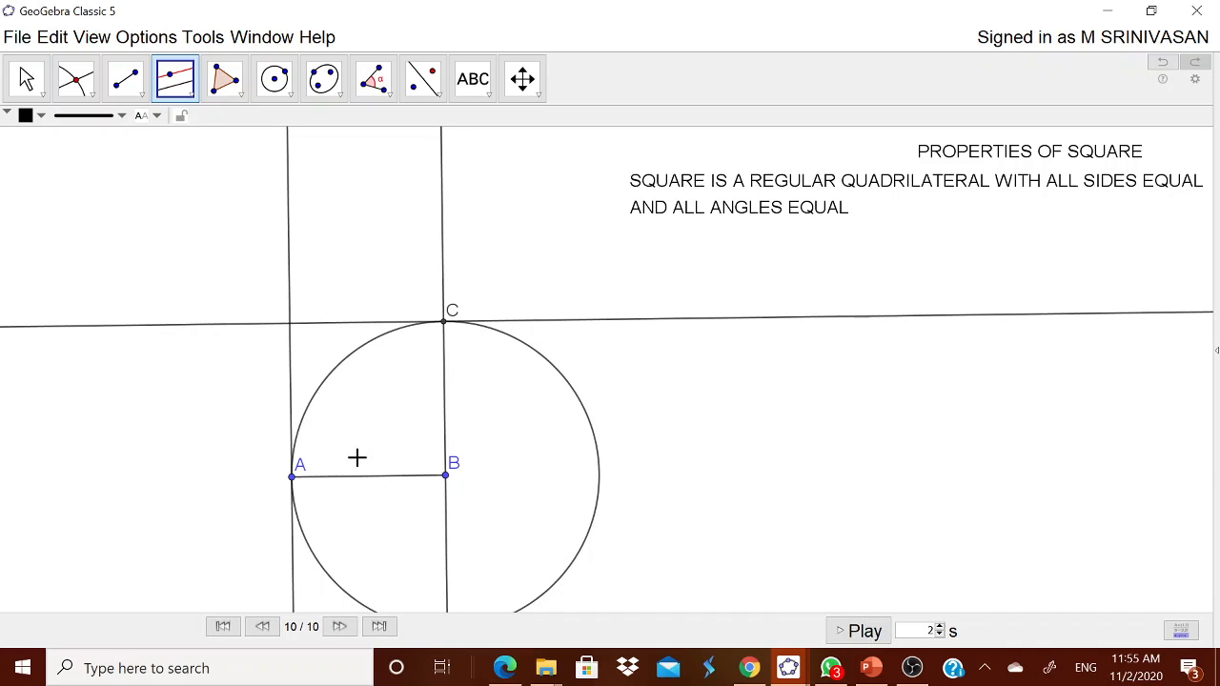
# Step: Mark the intersection of the perpendicular line through A with the parallel line through C
pyautogui.click(88, 93)
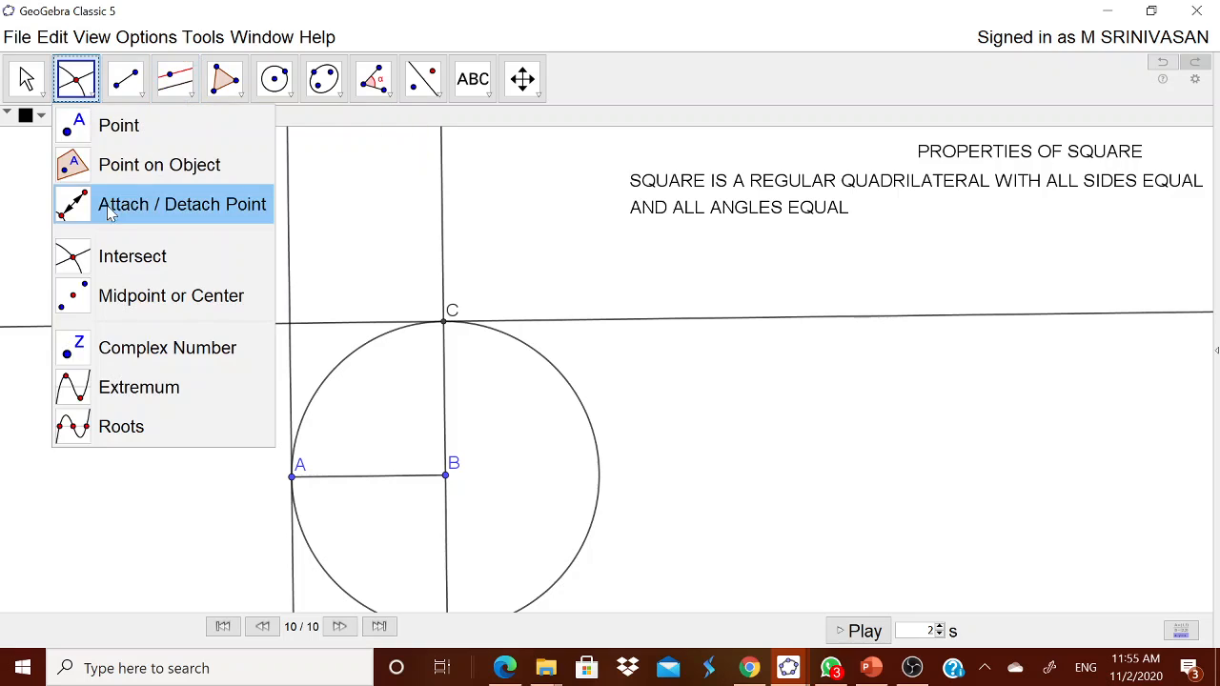
pyautogui.click(129, 256)
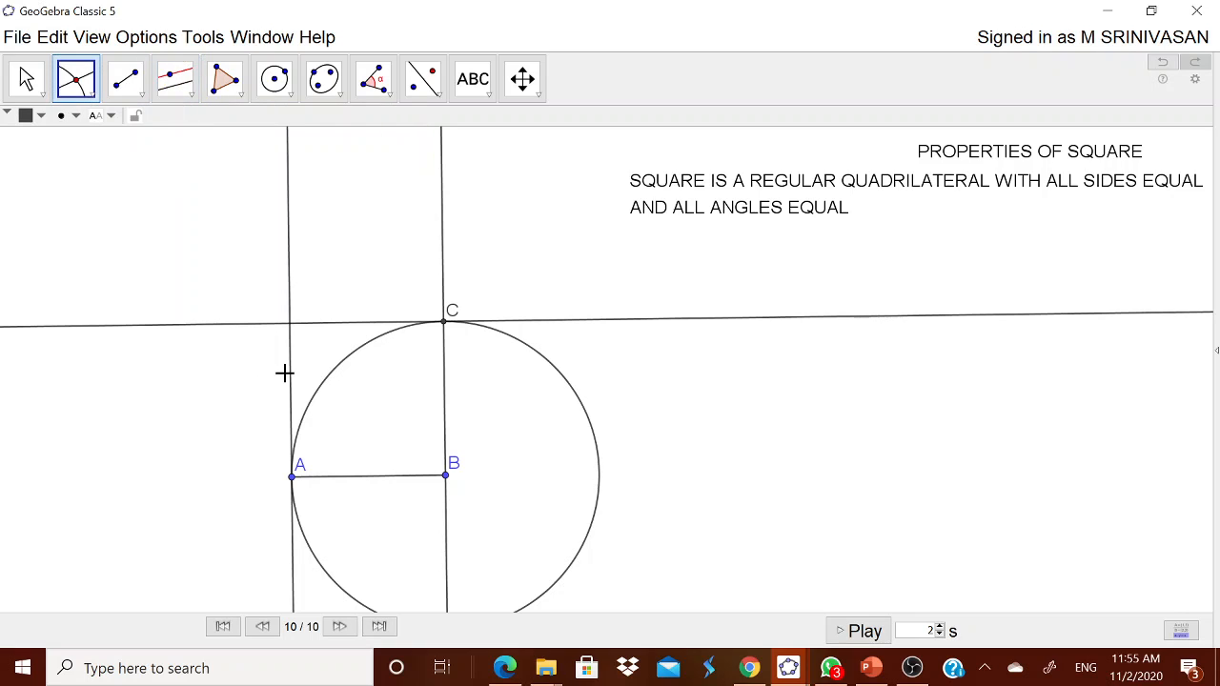
pyautogui.click(292, 377)
pyautogui.click(310, 323)
pyautogui.click(29, 81)
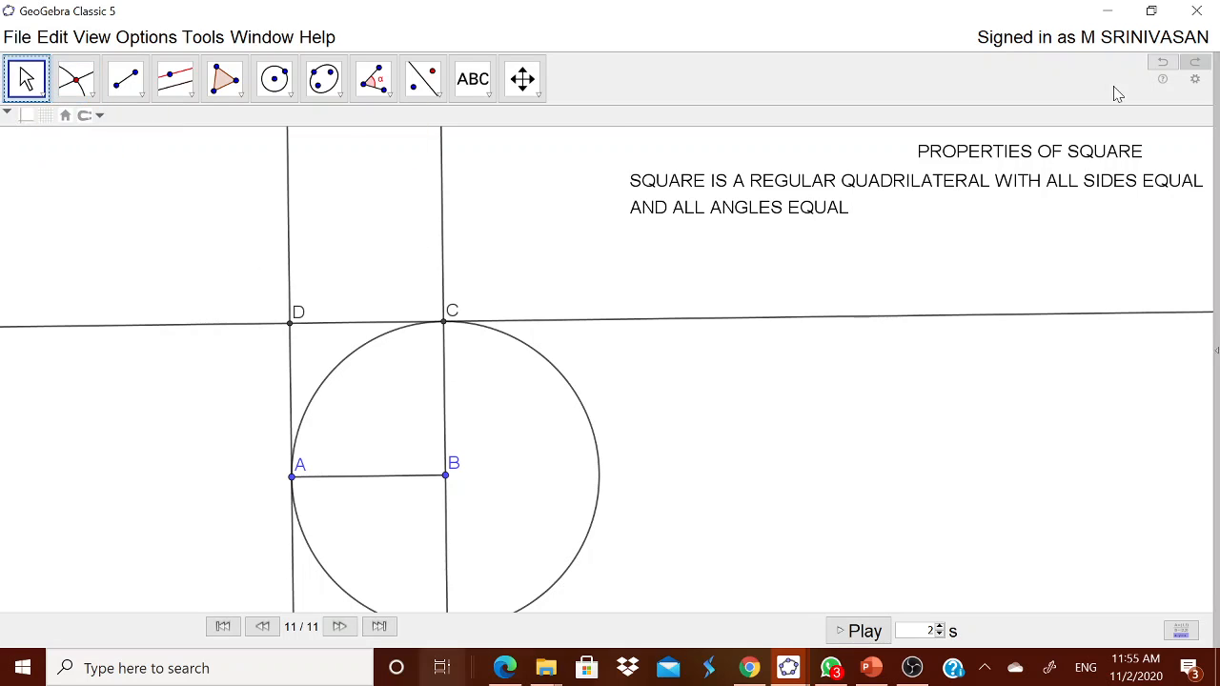
# Step: Draw a closed polygon through the vertices A, B, C and D
pyautogui.click(240, 96)
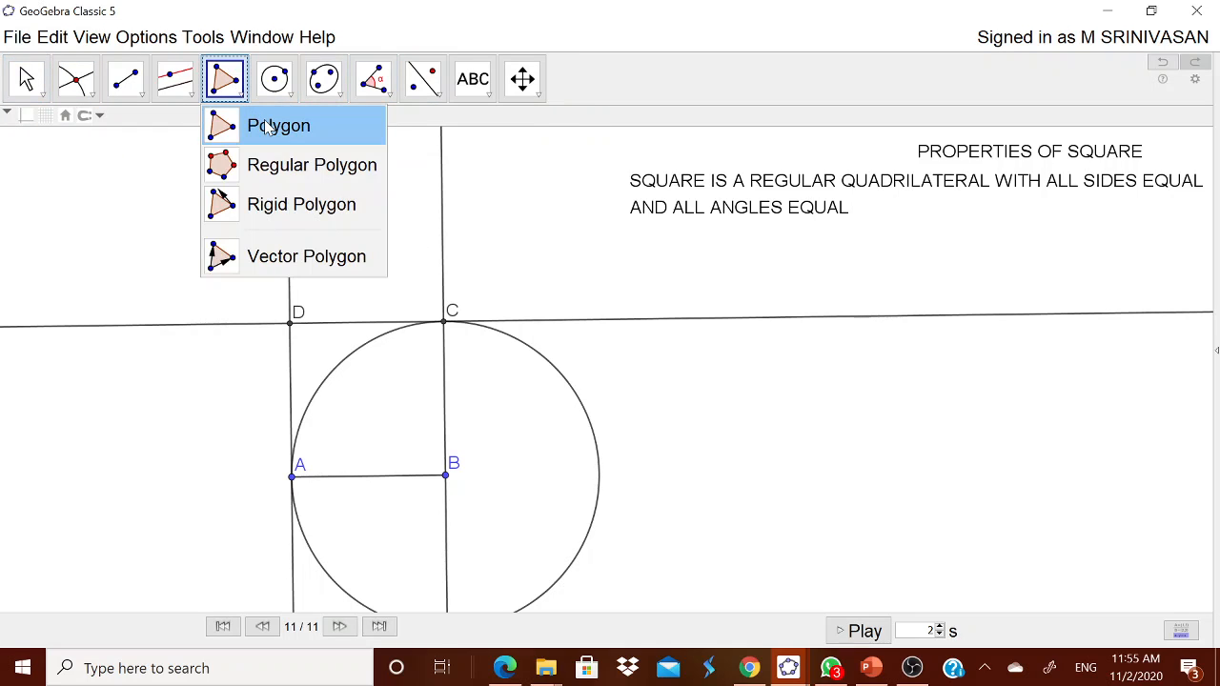
pyautogui.click(267, 126)
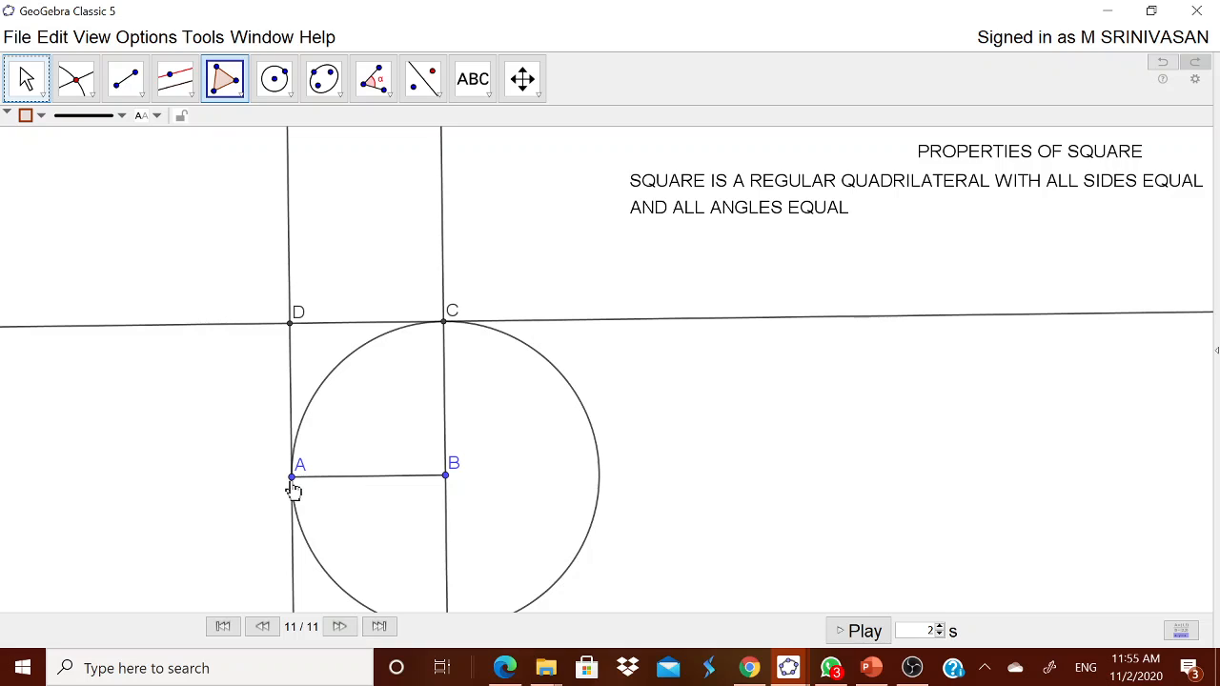
pyautogui.click(292, 478)
pyautogui.click(446, 476)
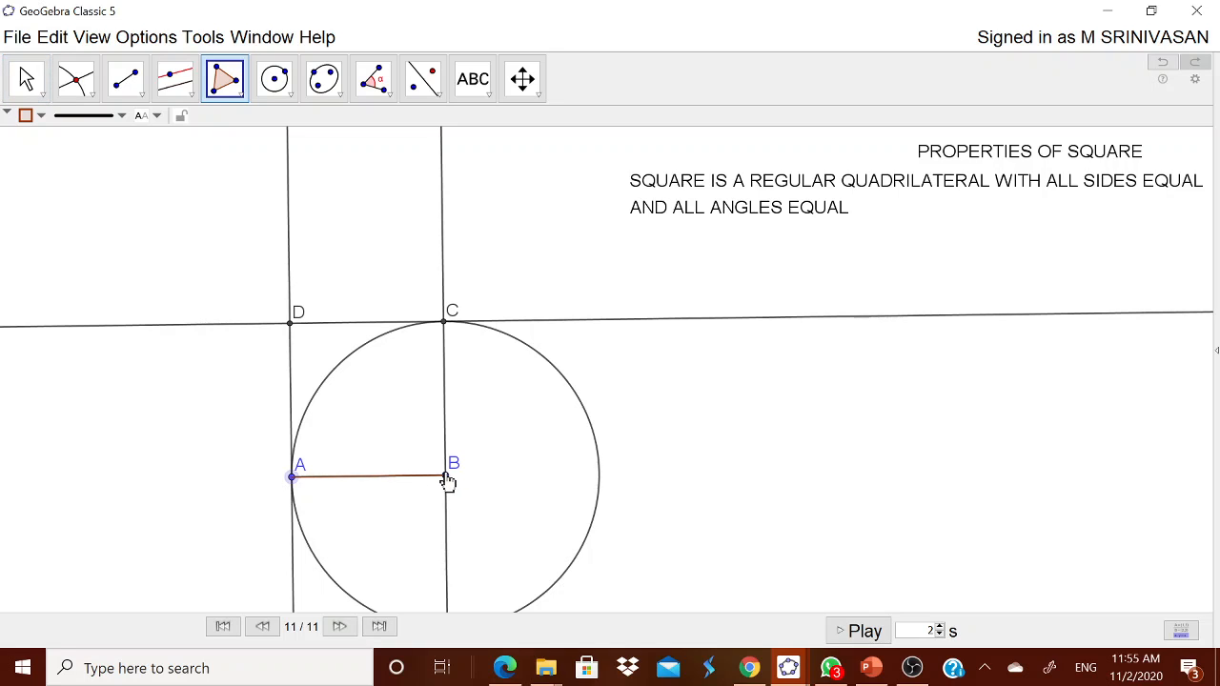
pyautogui.click(444, 324)
pyautogui.click(292, 325)
pyautogui.click(292, 478)
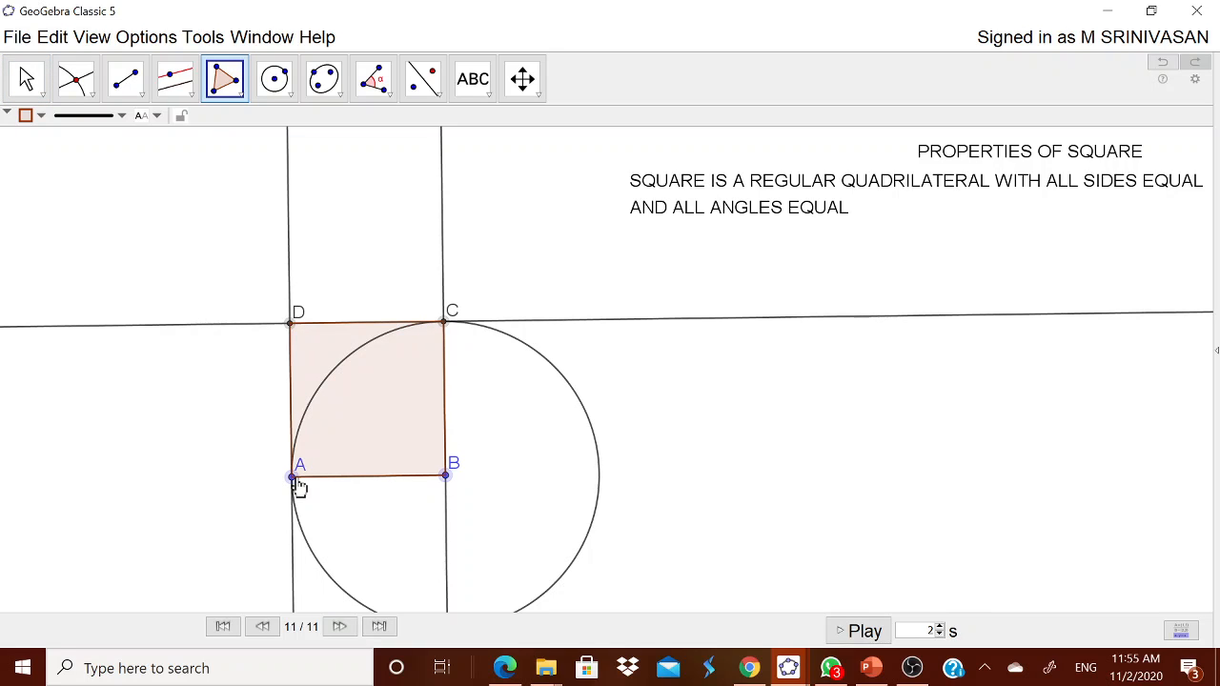
pyautogui.click(26, 78)
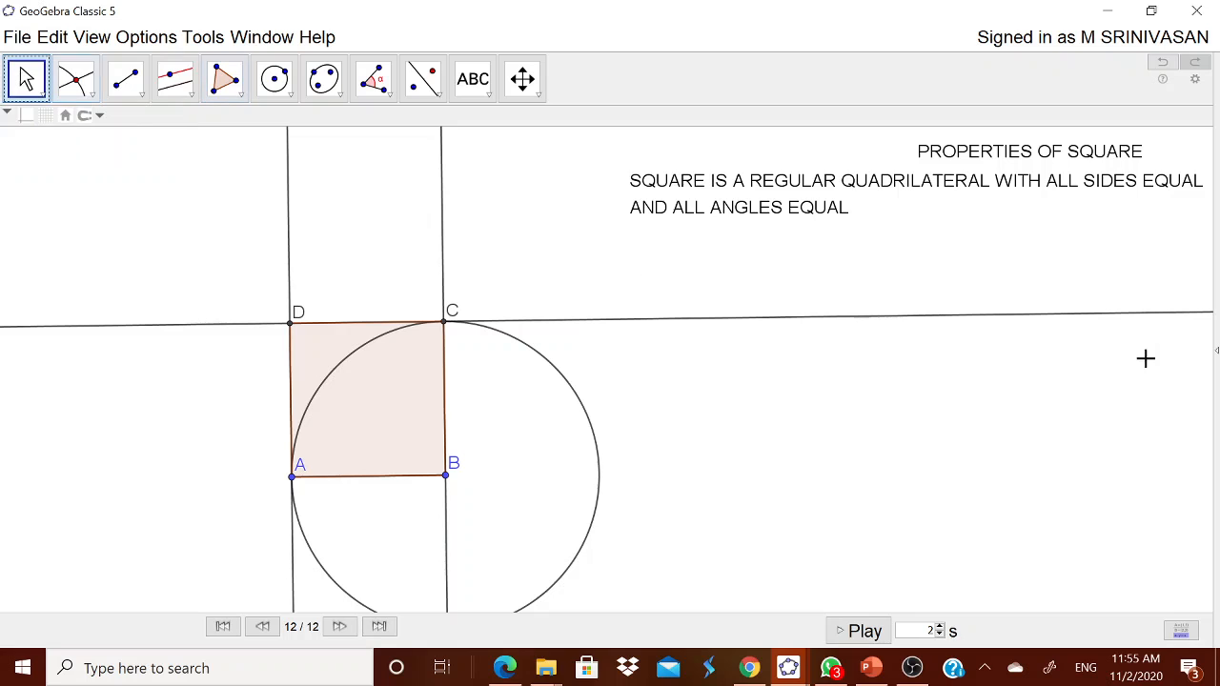
# Step: Hide circle c, lines g, h and i, and segment f in the Graphing perspective, and return to the Geometry perspective
pyautogui.click(1217, 353)
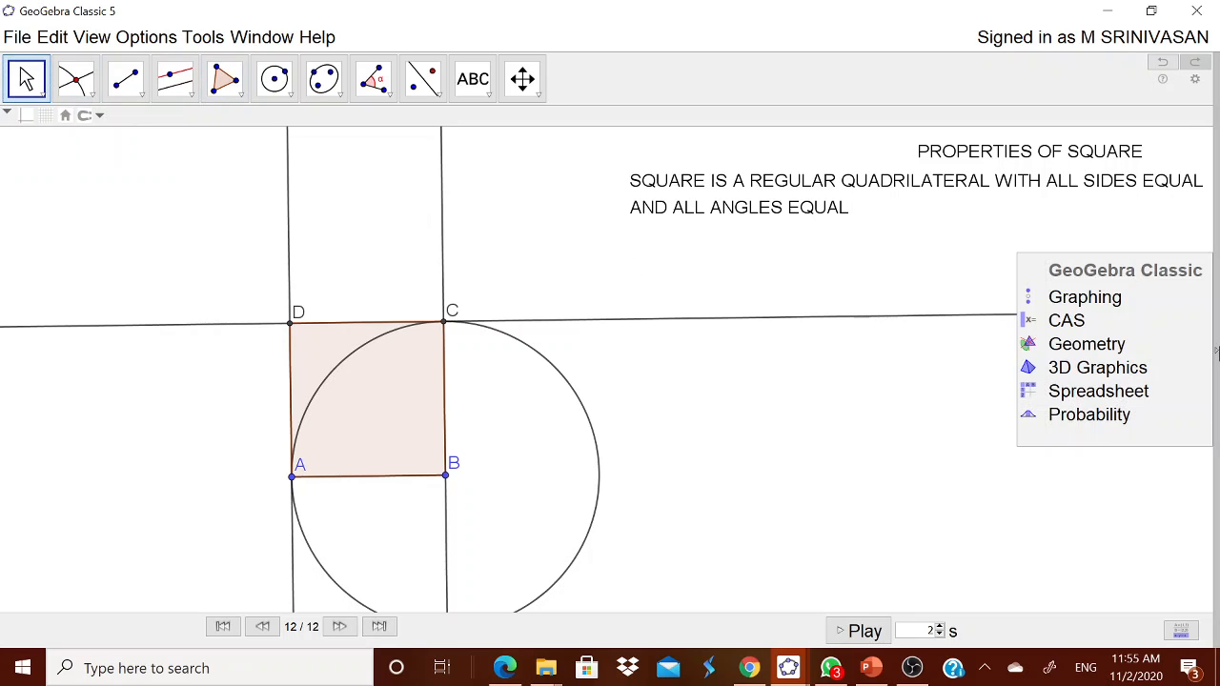
pyautogui.click(1086, 299)
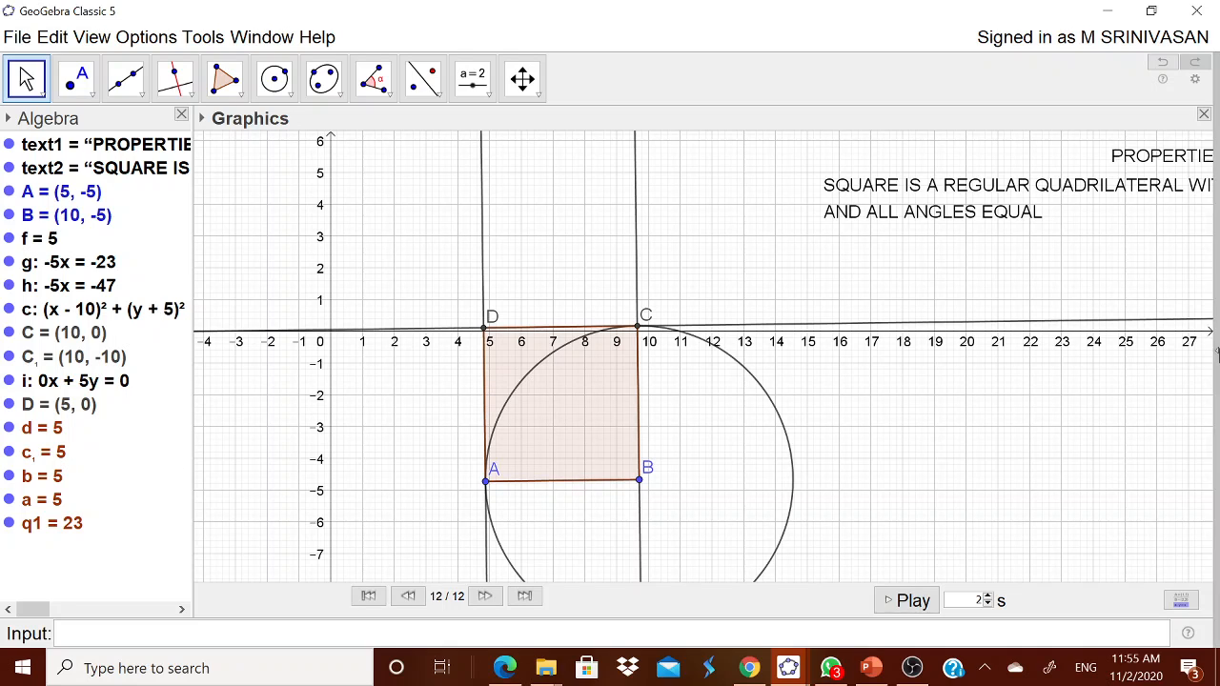
pyautogui.click(9, 310)
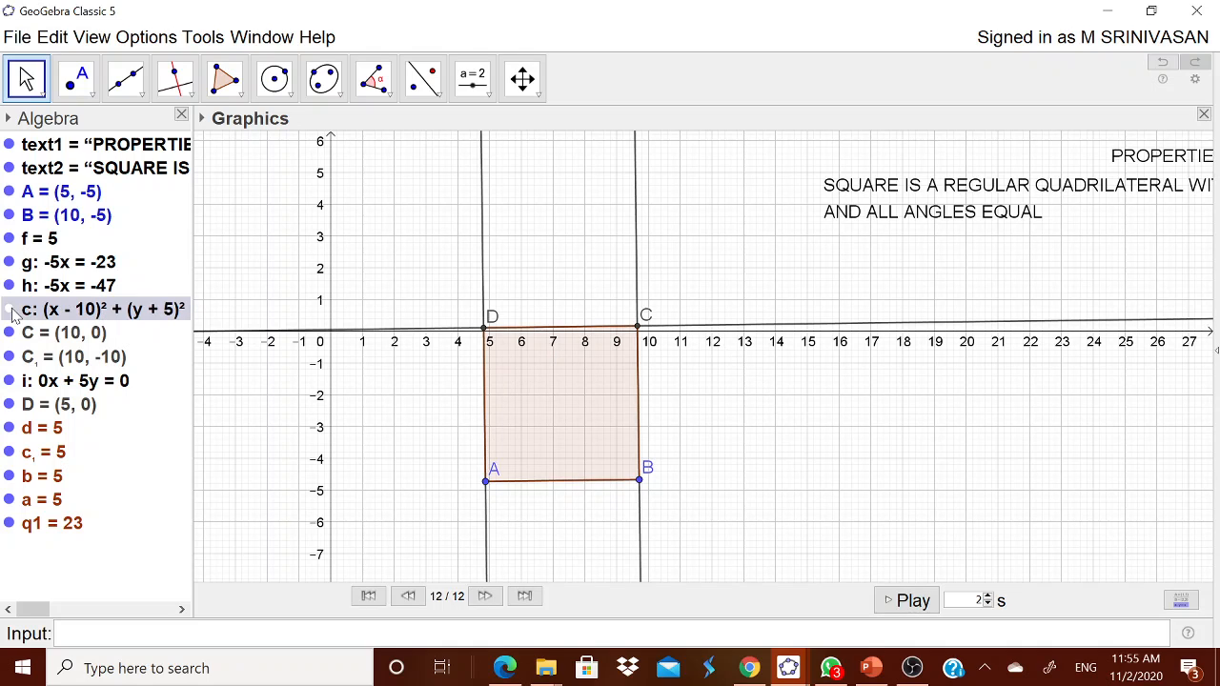
pyautogui.click(9, 262)
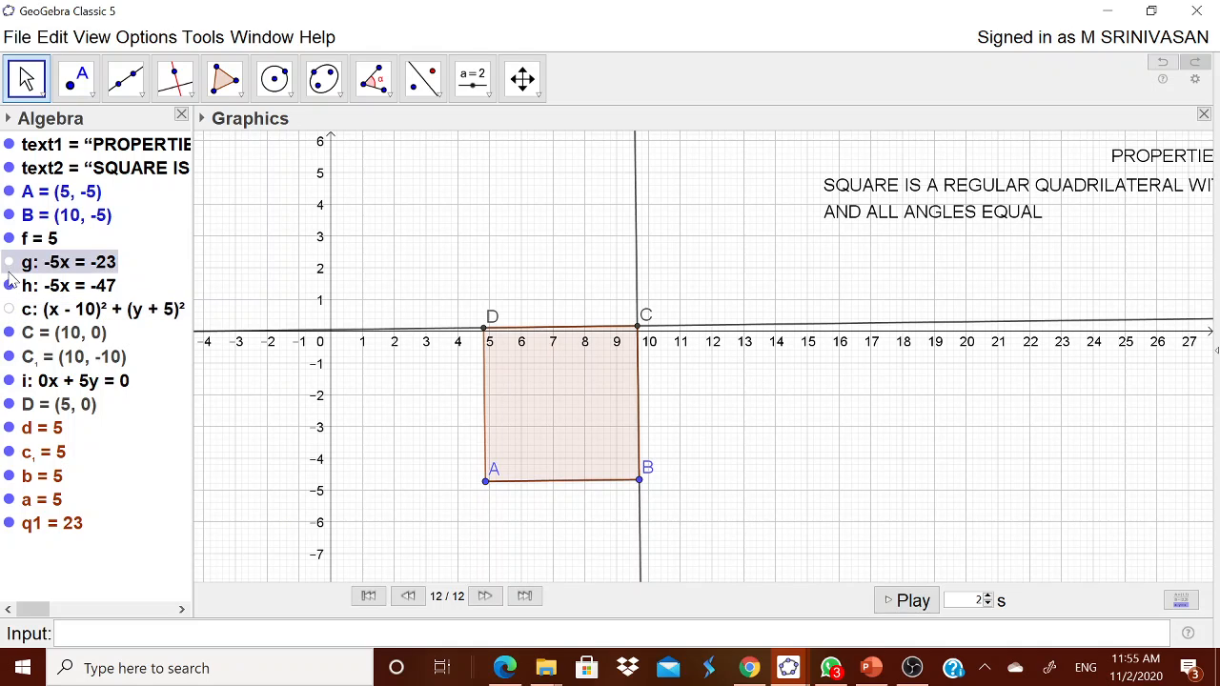
pyautogui.click(9, 286)
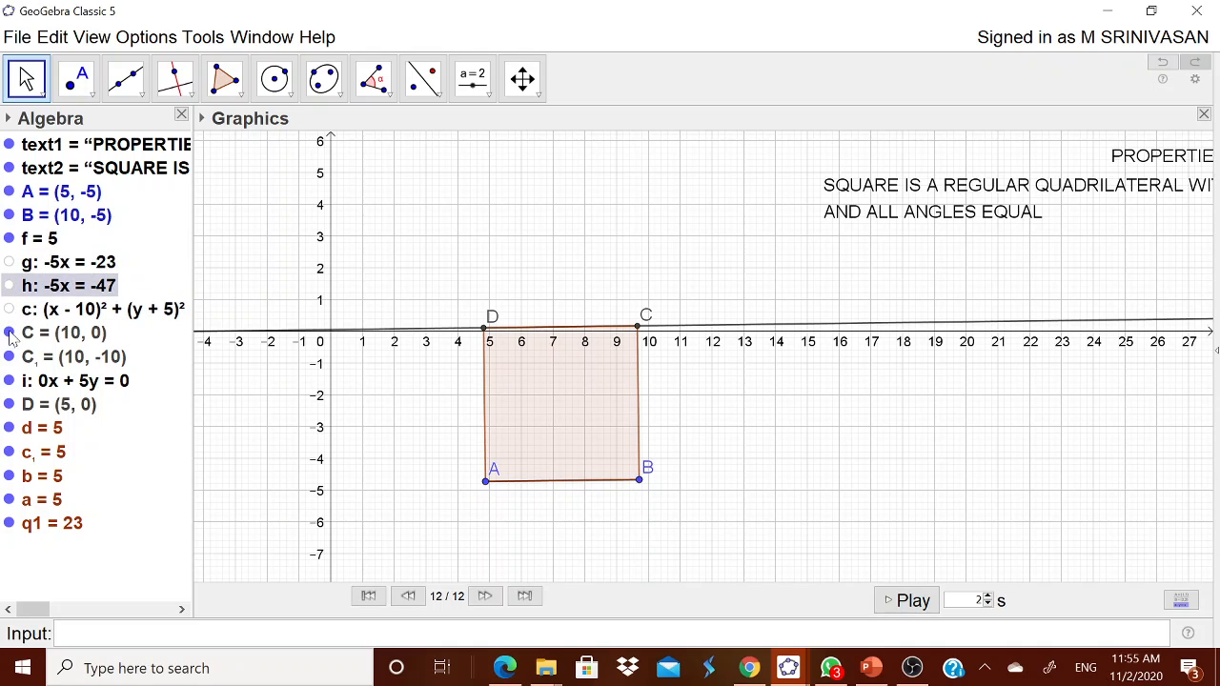
pyautogui.click(9, 382)
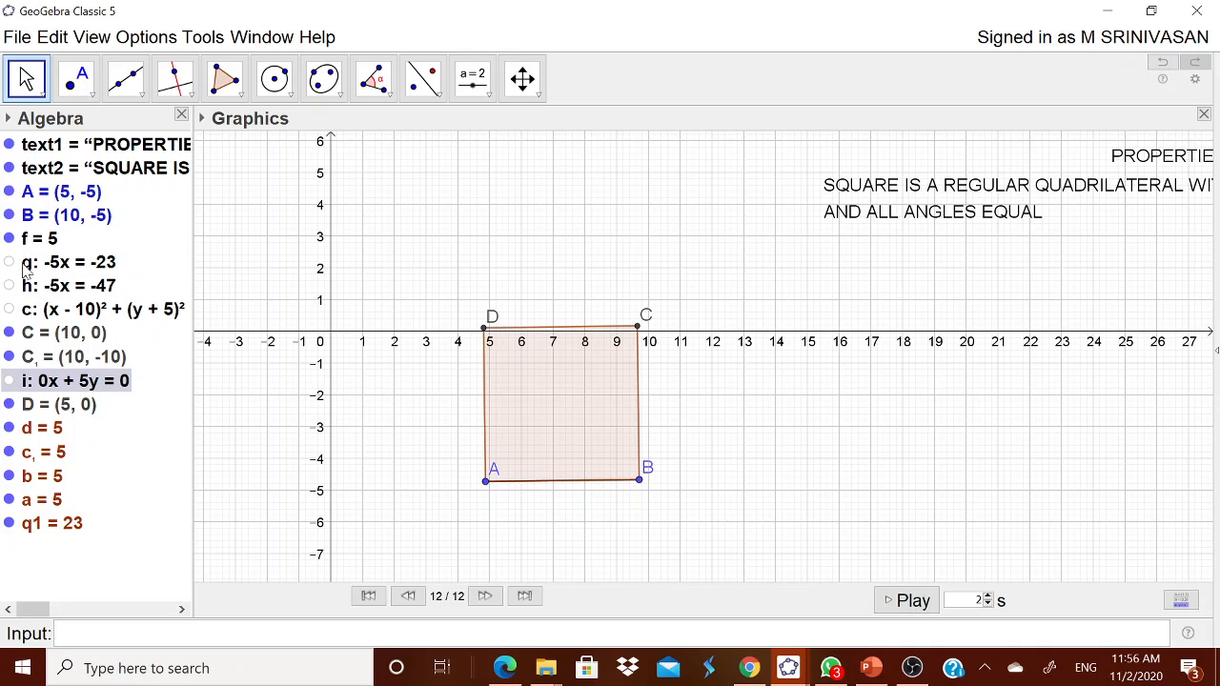
pyautogui.click(10, 239)
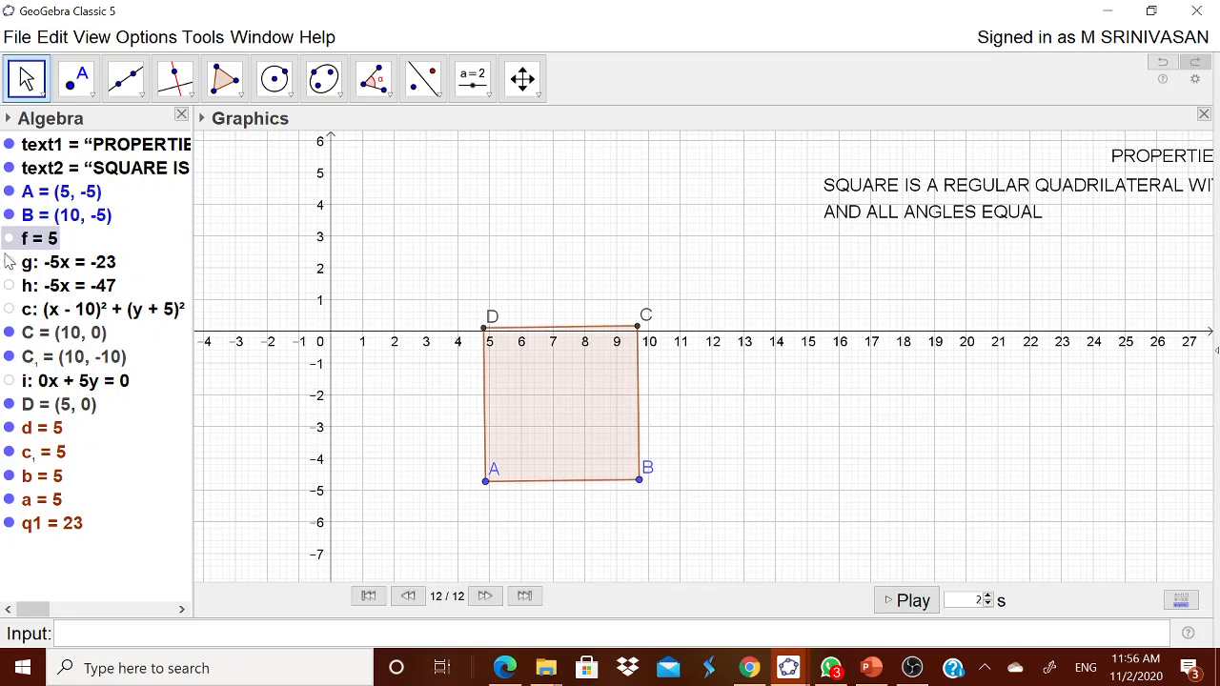
pyautogui.click(1218, 353)
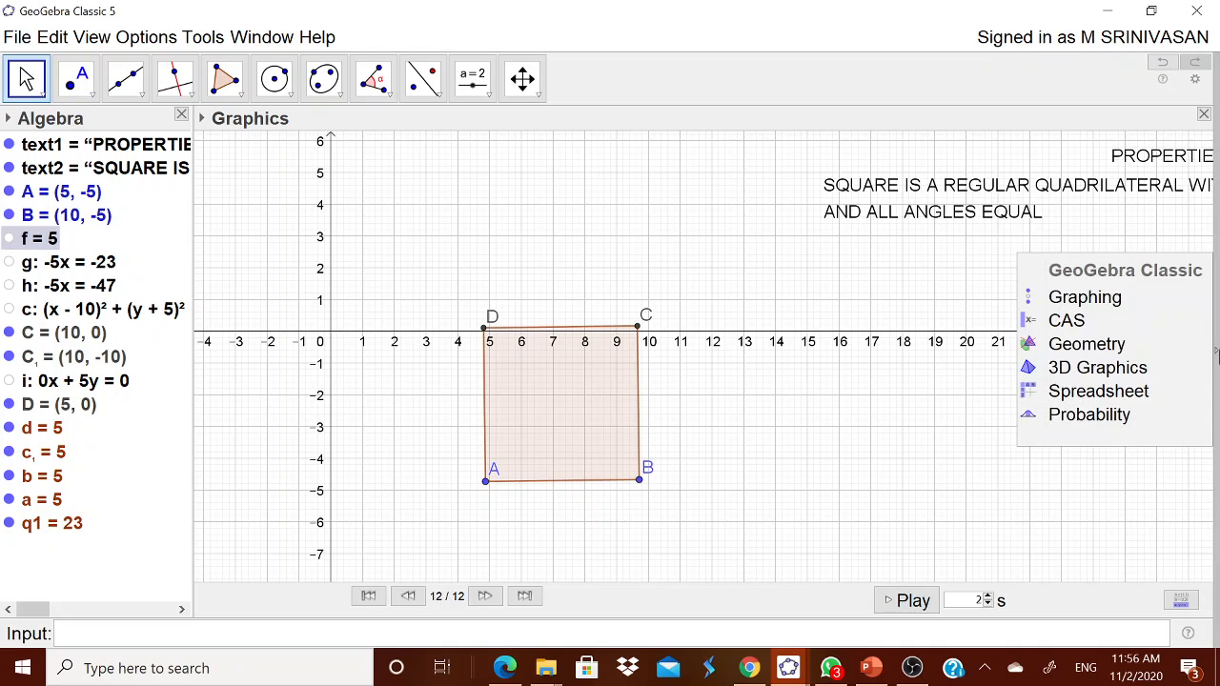
pyautogui.click(1066, 349)
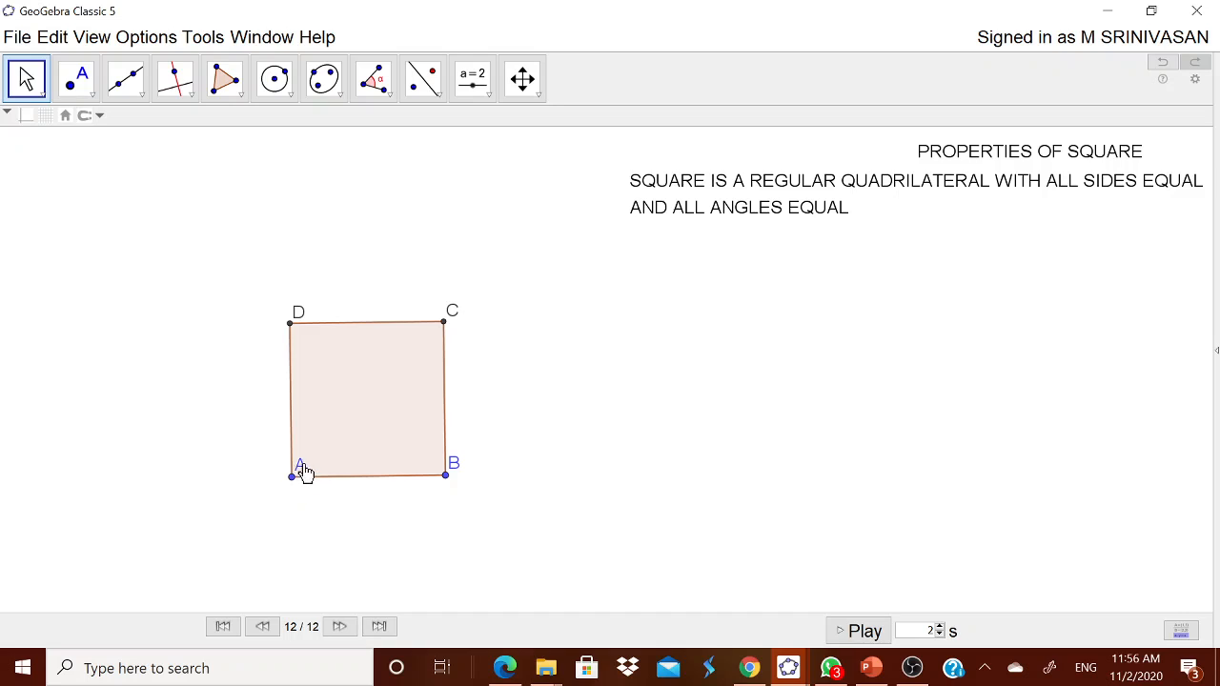
# Step: Move the labels of points A, B, C and D outside the corners of the square
pyautogui.moveTo(303, 473); pyautogui.dragTo(278, 496)
pyautogui.moveTo(458, 471); pyautogui.dragTo(461, 490)
pyautogui.moveTo(298, 317); pyautogui.dragTo(274, 315)
pyautogui.moveTo(452, 324); pyautogui.dragTo(460, 327)
# Step: Enlarge the square by moving vertices B and A outward, and shift the whole square toward the lower left of the drawing area
pyautogui.moveTo(446, 478); pyautogui.dragTo(523, 484)
pyautogui.moveTo(453, 486); pyautogui.dragTo(468, 484)
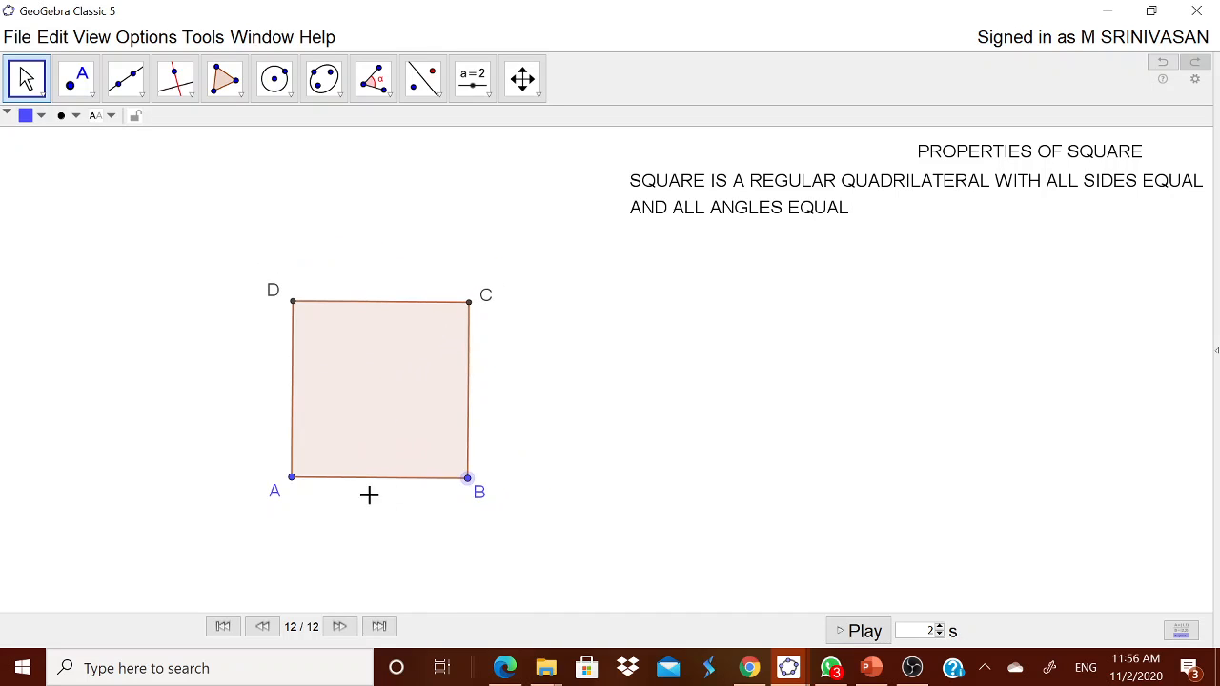
pyautogui.moveTo(287, 486); pyautogui.dragTo(229, 484)
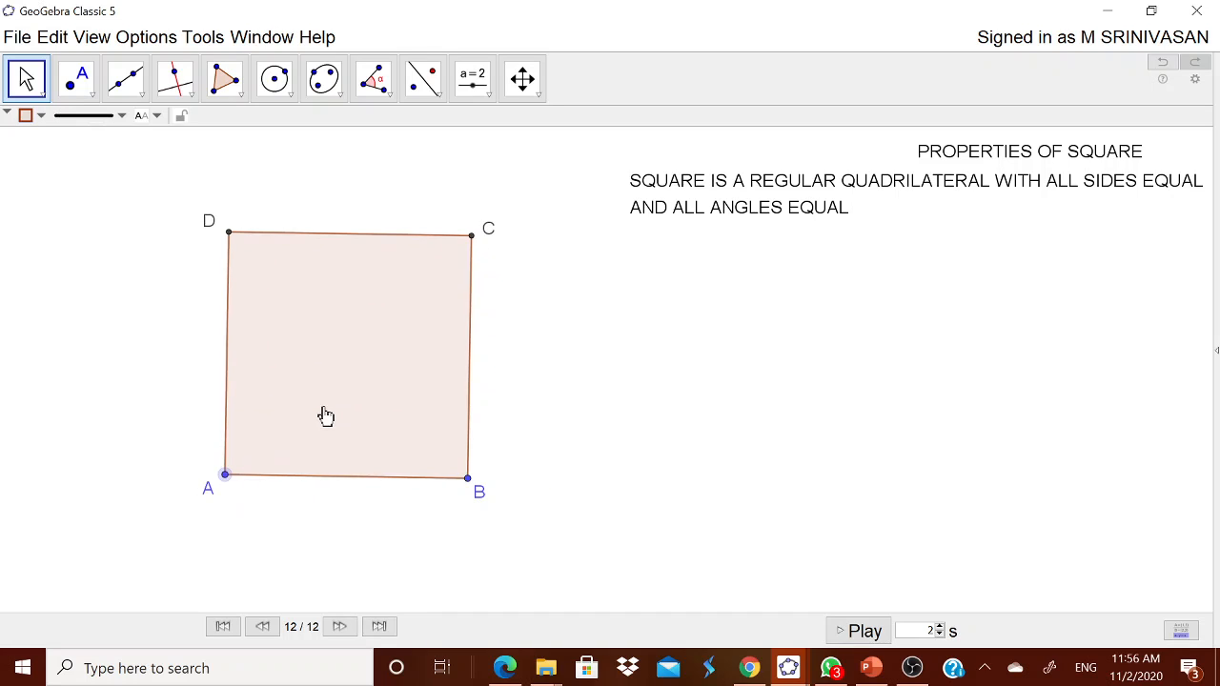
pyautogui.moveTo(321, 417); pyautogui.dragTo(251, 454)
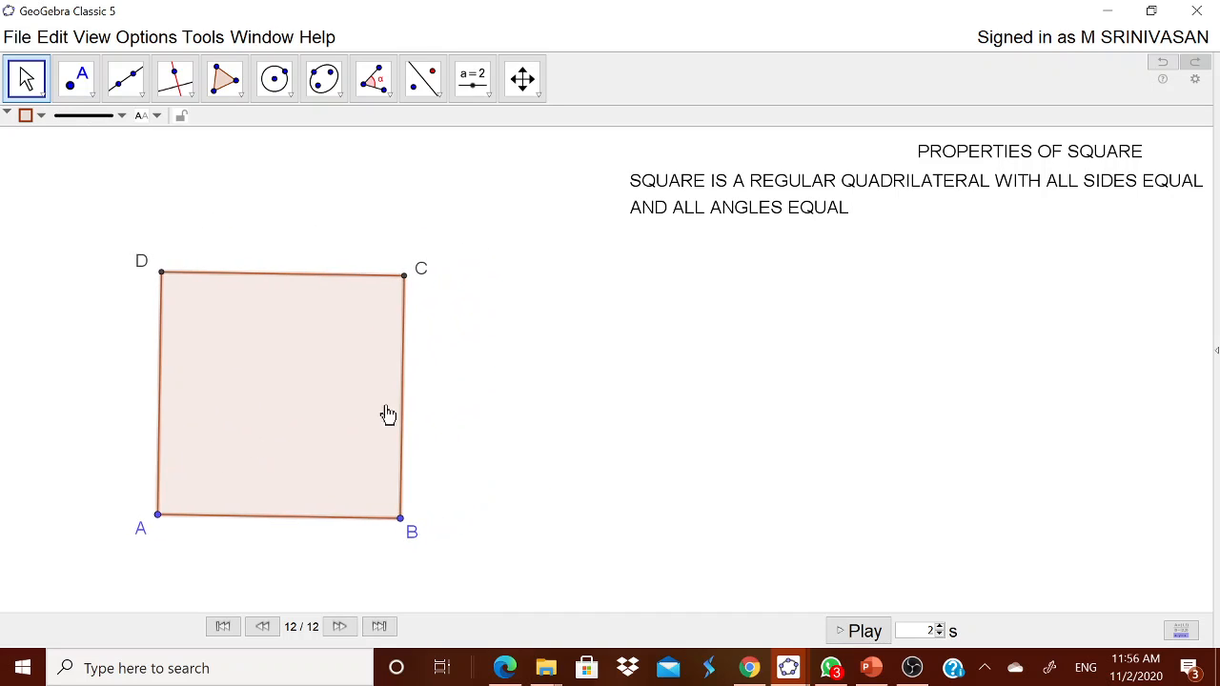
# Step: Add the text "SIDES ARE OF EQUAL LENGTH" and place it beneath the definition of the square
pyautogui.click(491, 100)
pyautogui.click(499, 163)
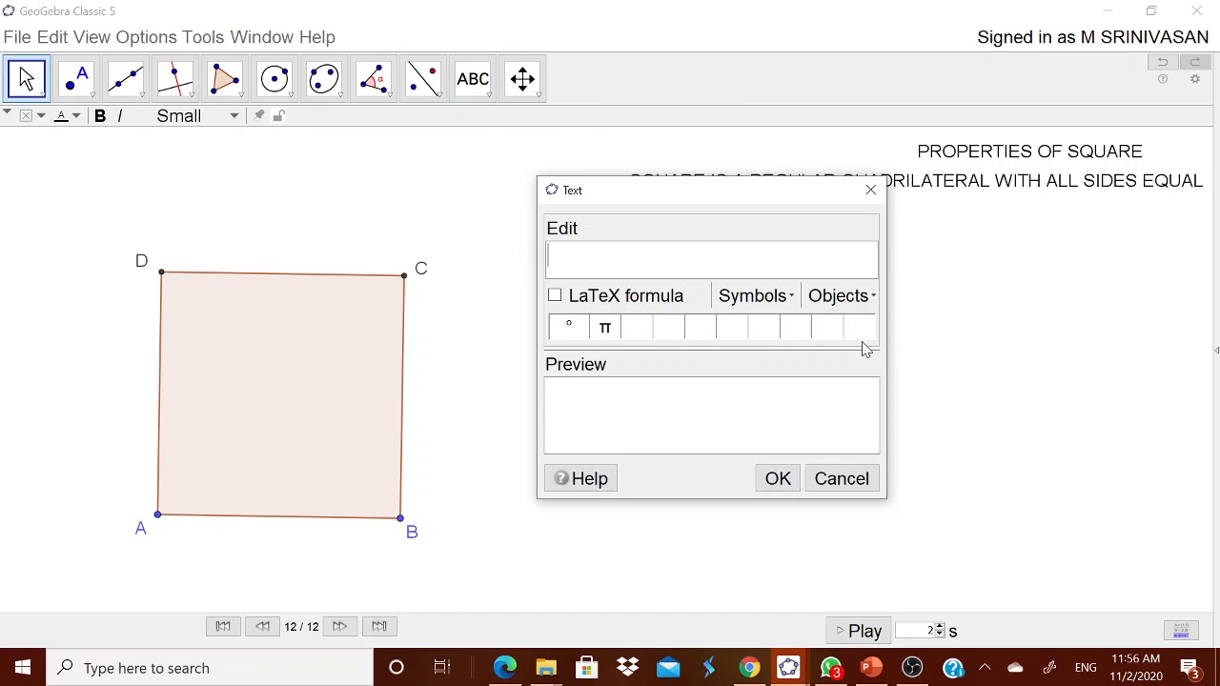
pyautogui.write('SIDES ARE O')
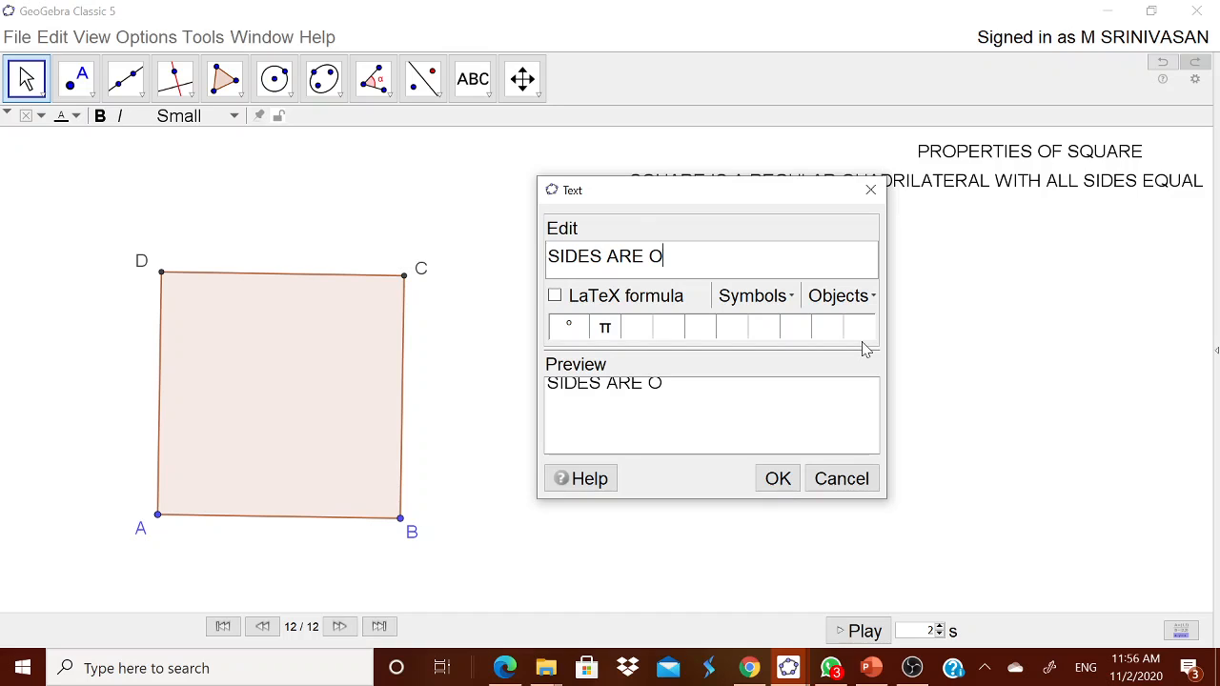
pyautogui.write('F EQUAL L')
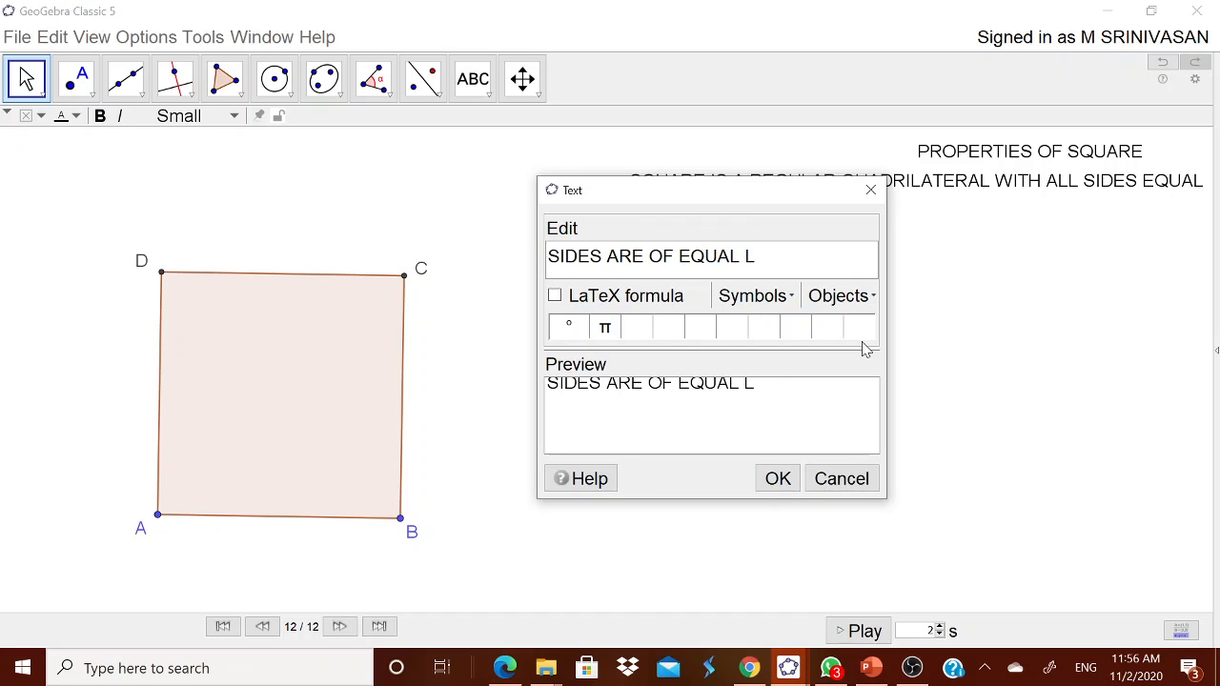
pyautogui.write('ENGTH')
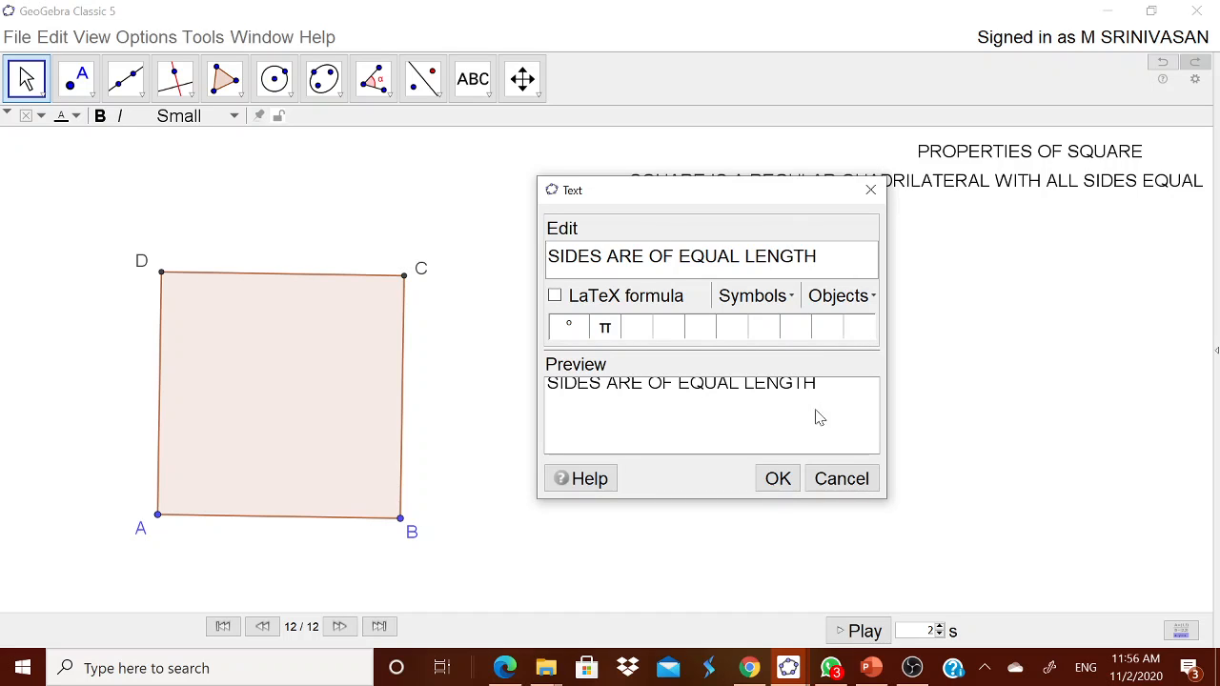
pyautogui.click(775, 479)
pyautogui.moveTo(903, 341); pyautogui.dragTo(967, 254)
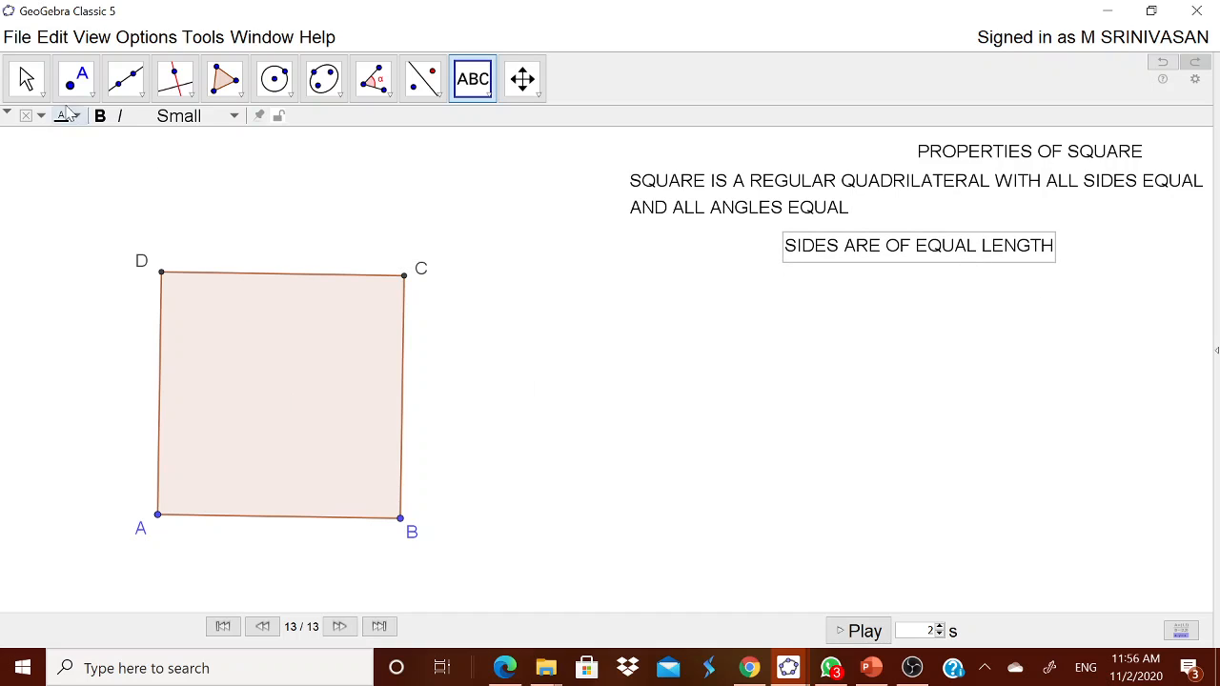
pyautogui.press('Escape')
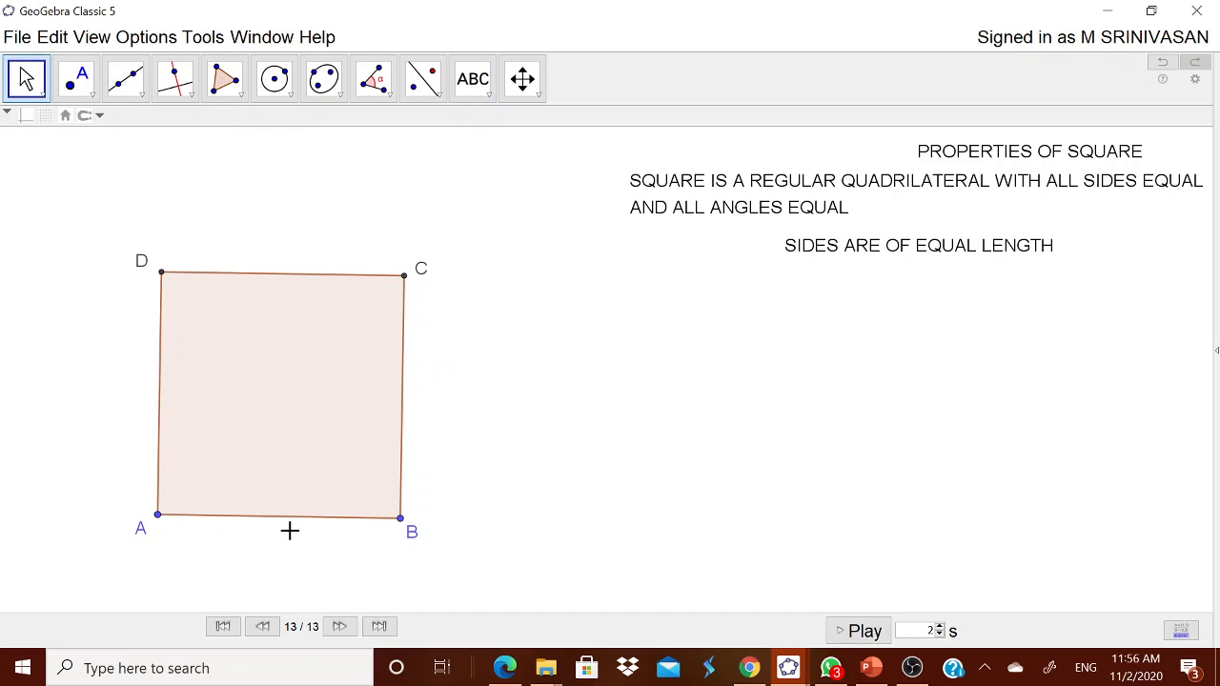
# Step: Show the name and value as the label of side AB in its object properties
pyautogui.click(297, 518)
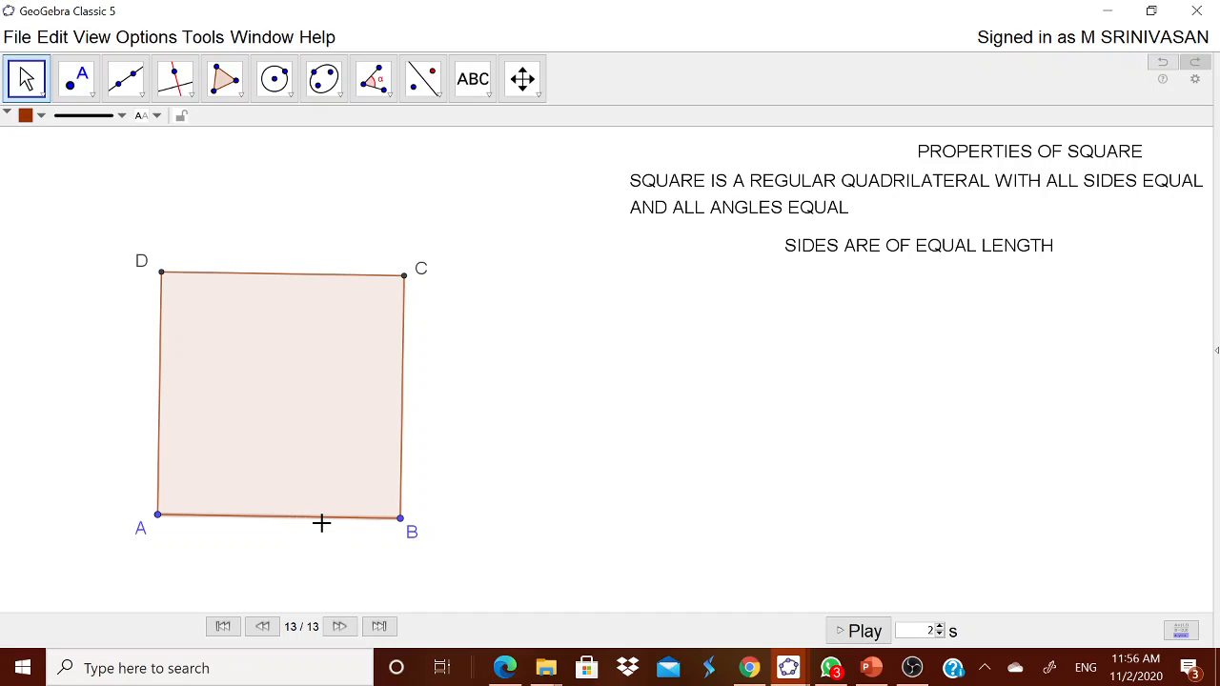
pyautogui.rightClick(331, 527)
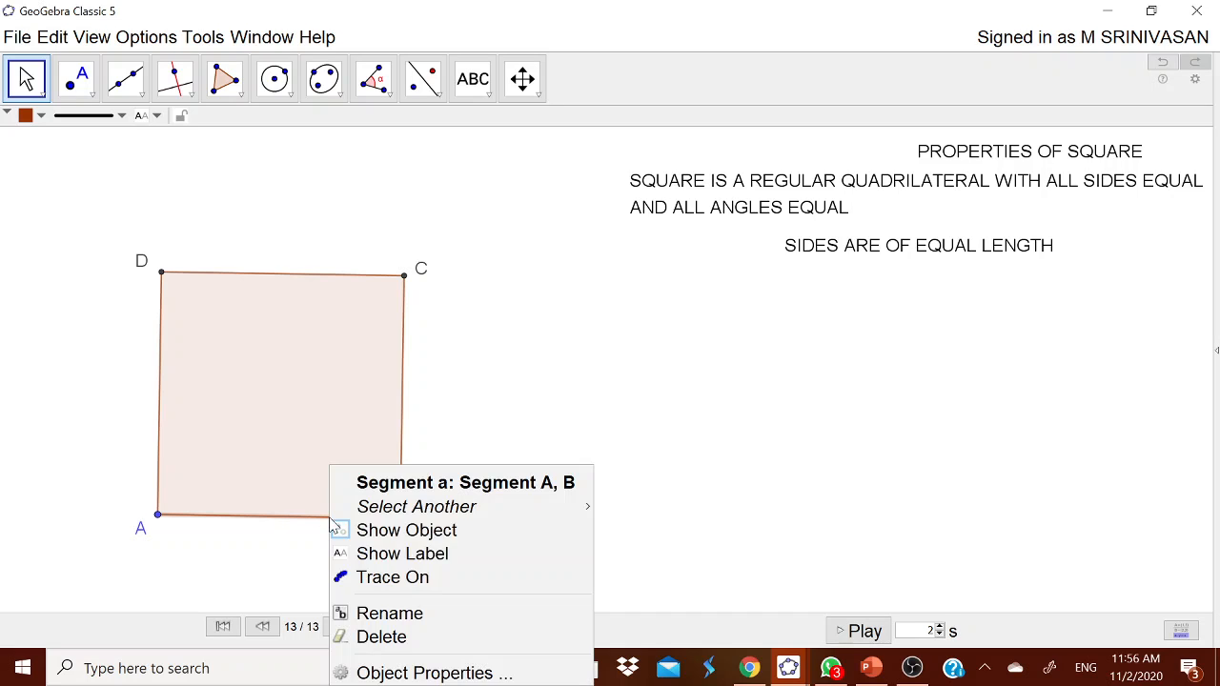
pyautogui.click(381, 672)
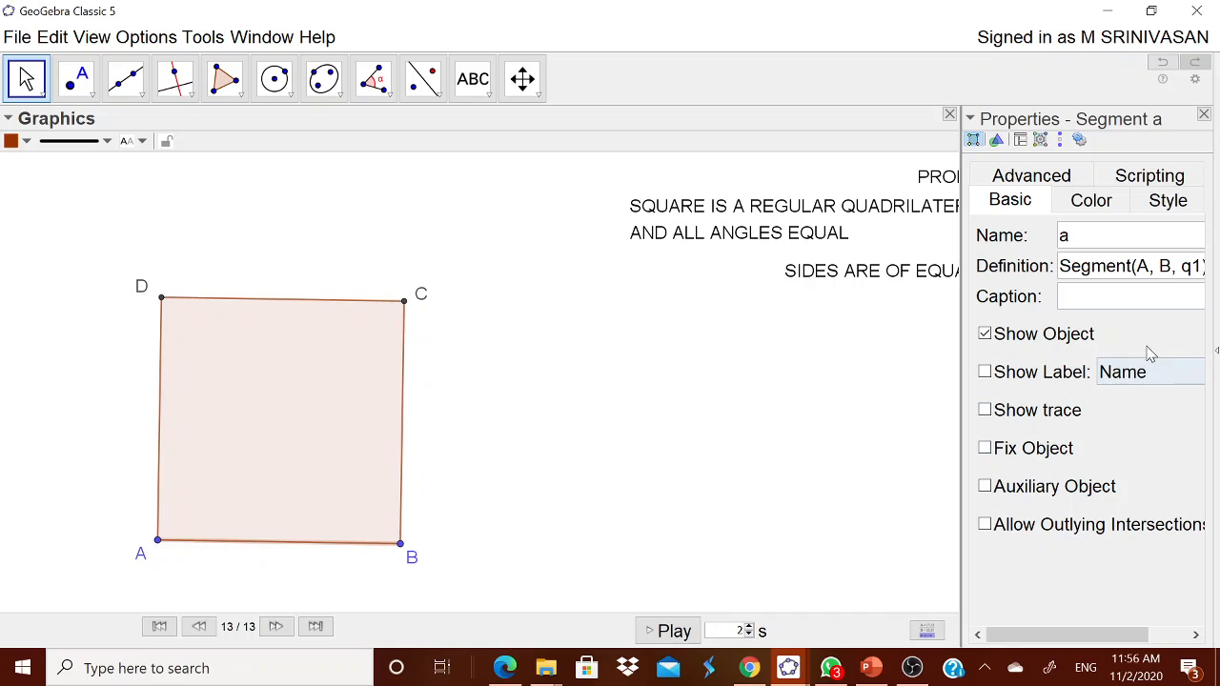
pyautogui.click(1041, 377)
pyautogui.click(1144, 372)
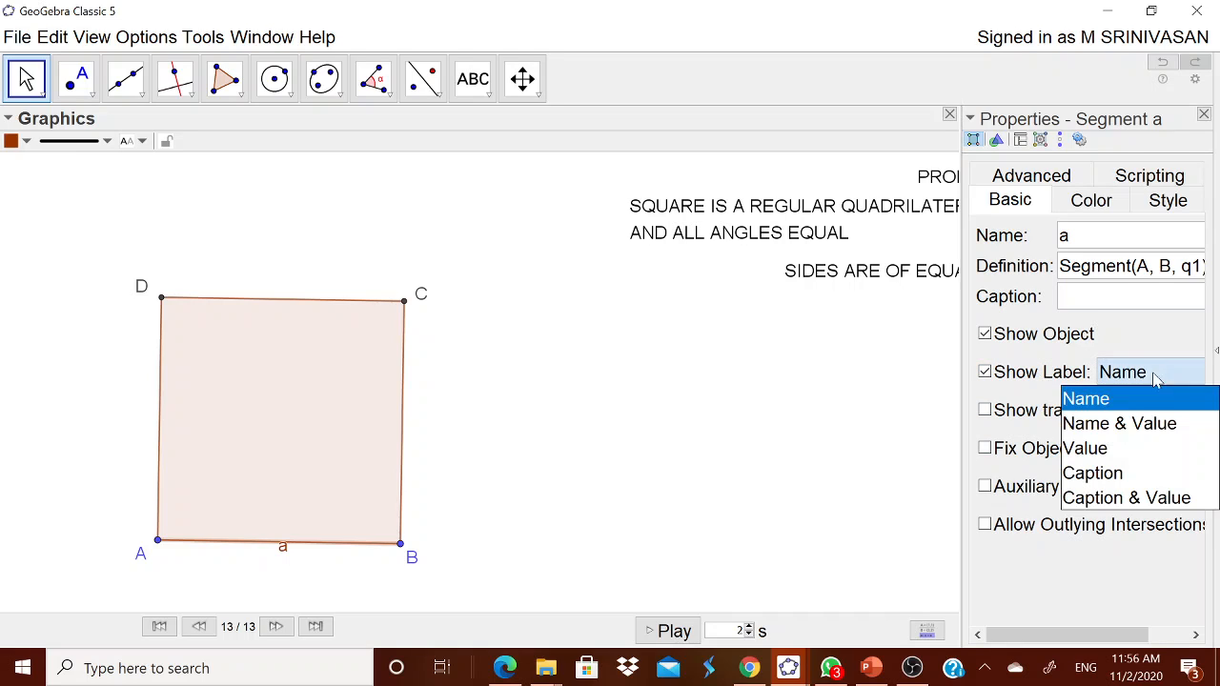
pyautogui.click(1127, 423)
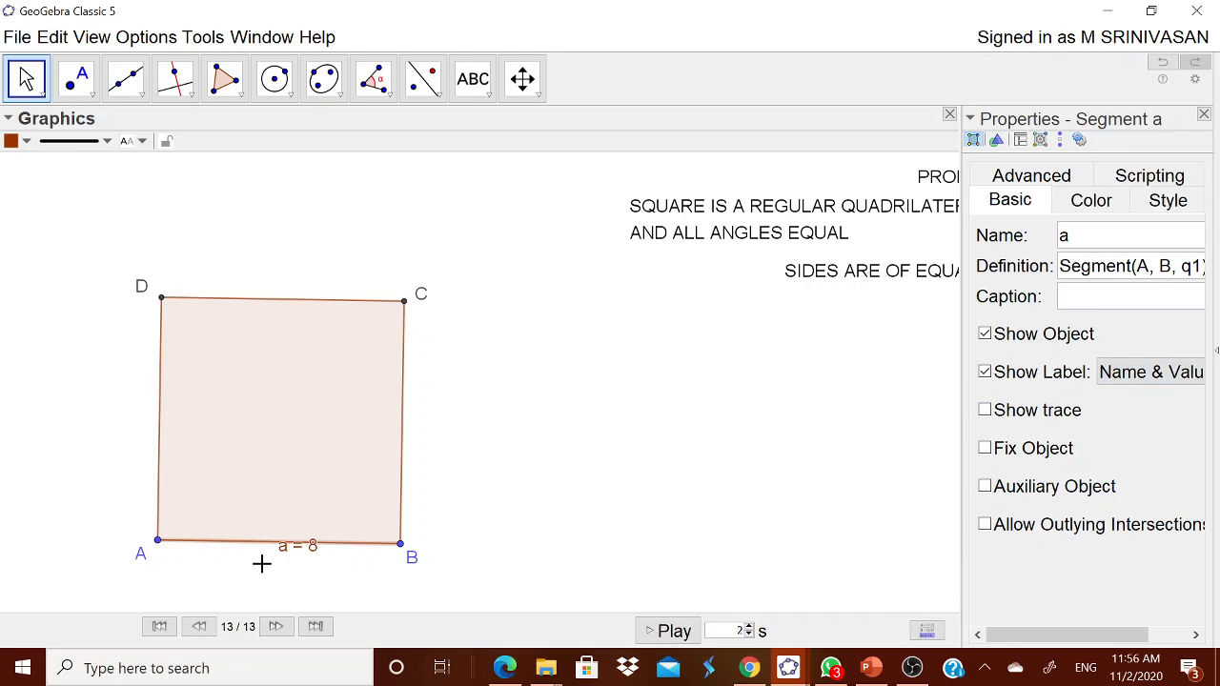
# Step: Show the name and value as the label of side BC
pyautogui.click(403, 492)
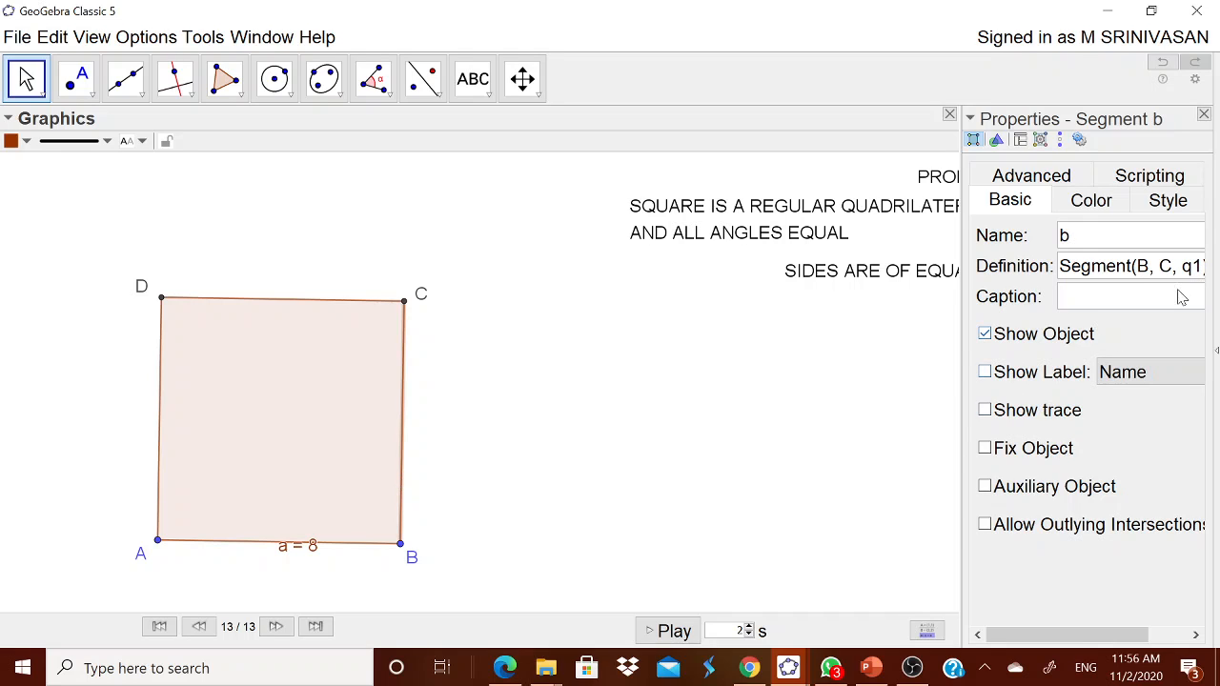
pyautogui.click(1044, 376)
pyautogui.click(1125, 373)
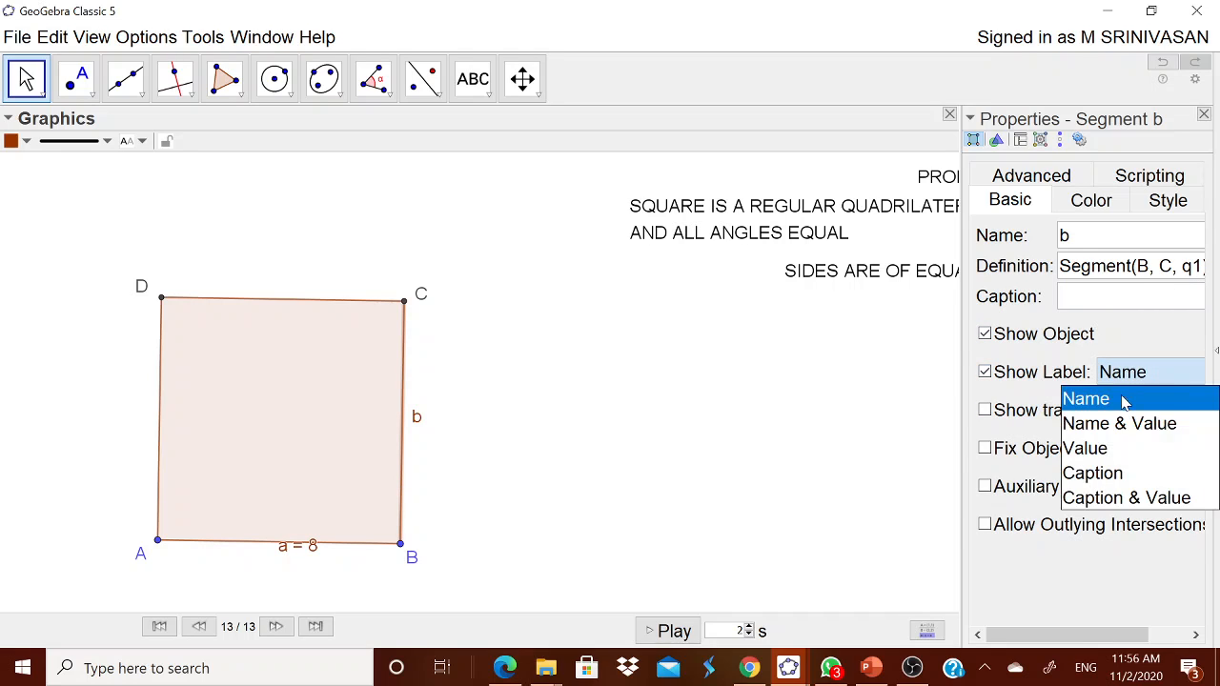
pyautogui.click(1109, 425)
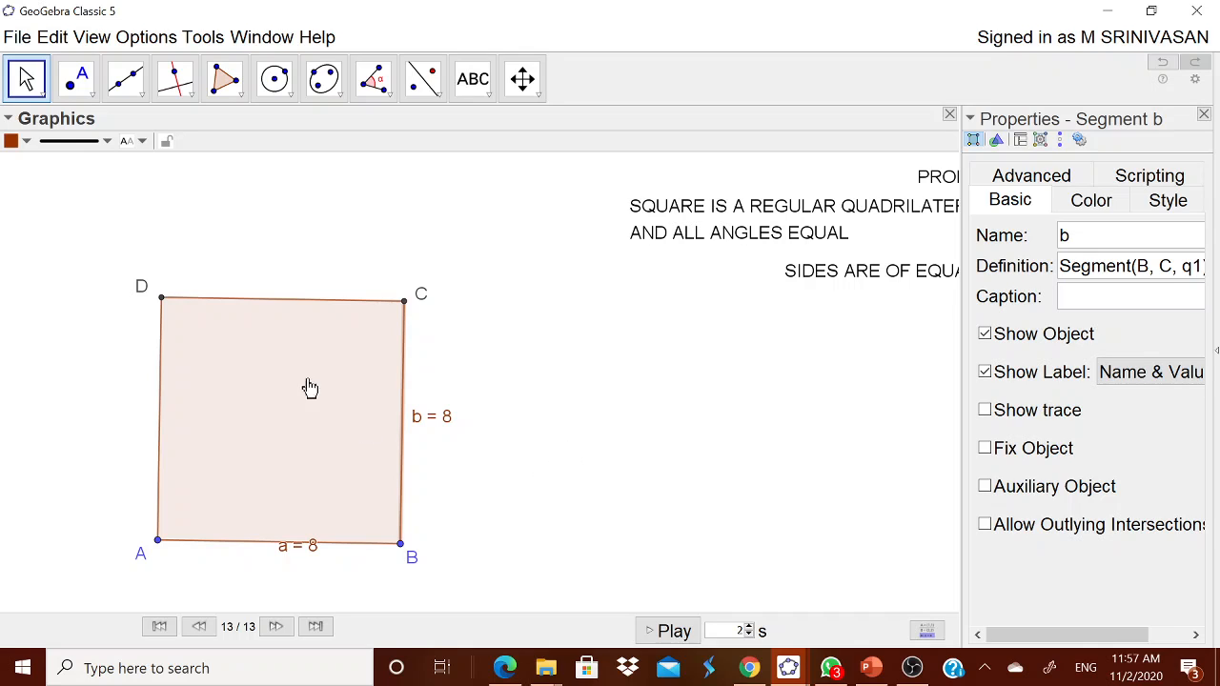
pyautogui.click(305, 302)
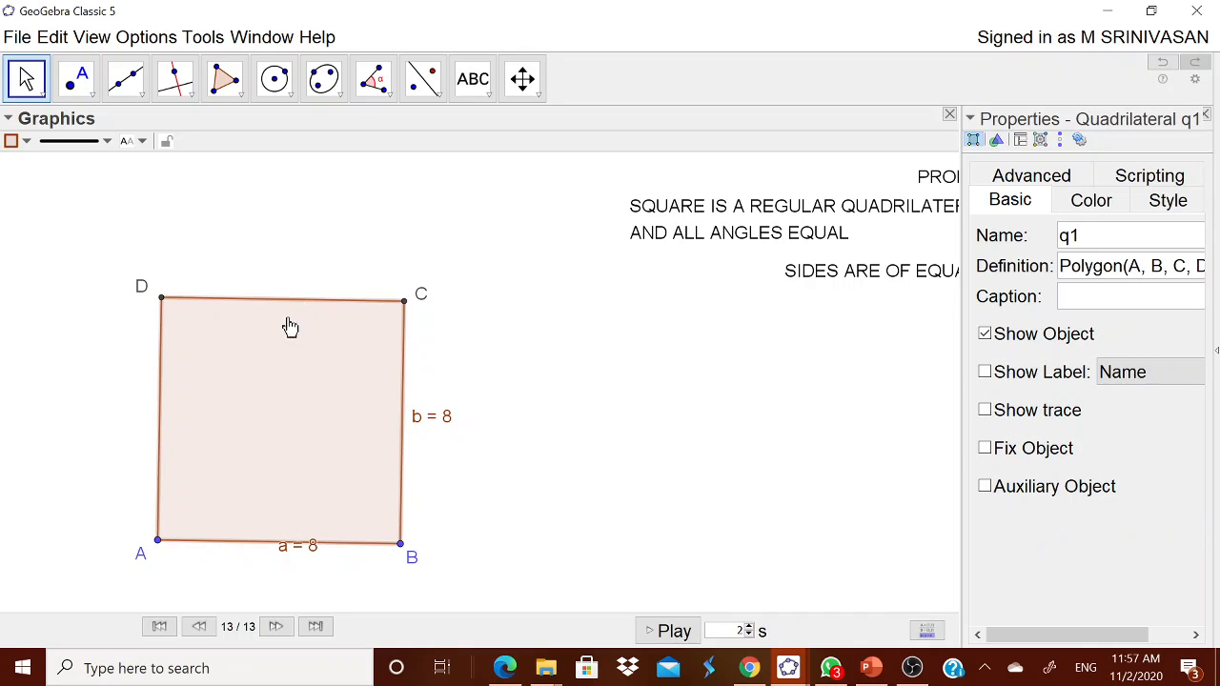
pyautogui.click(1018, 375)
pyautogui.click(1144, 374)
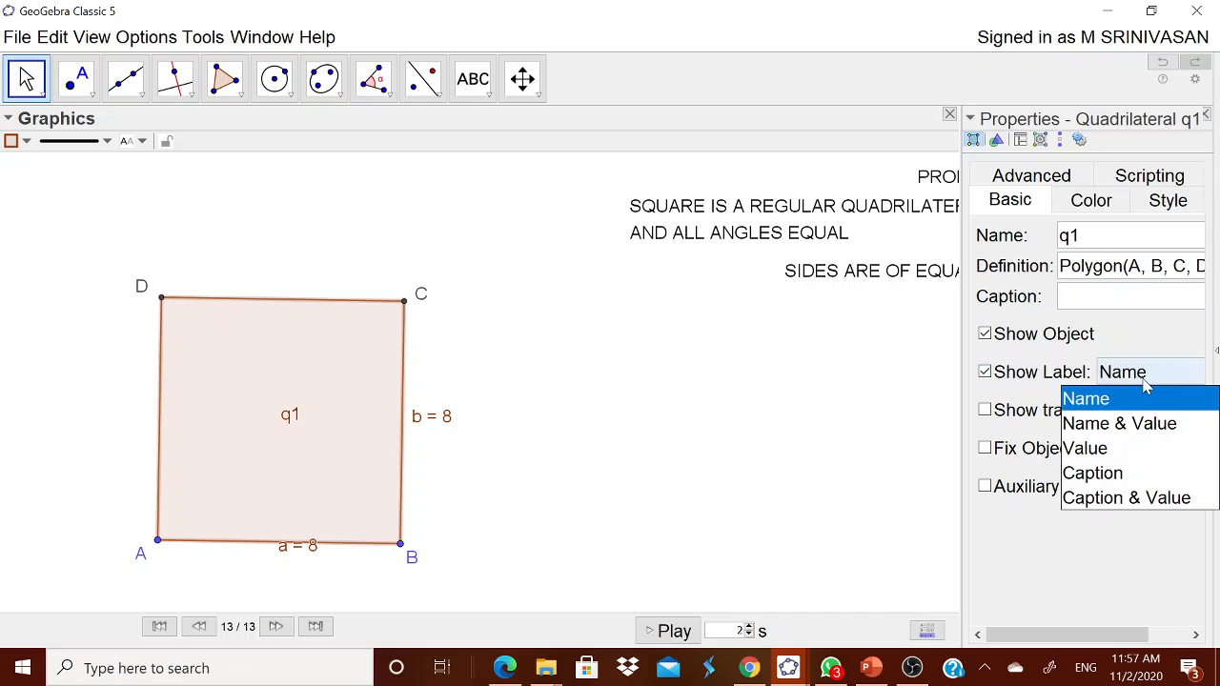
pyautogui.click(1115, 425)
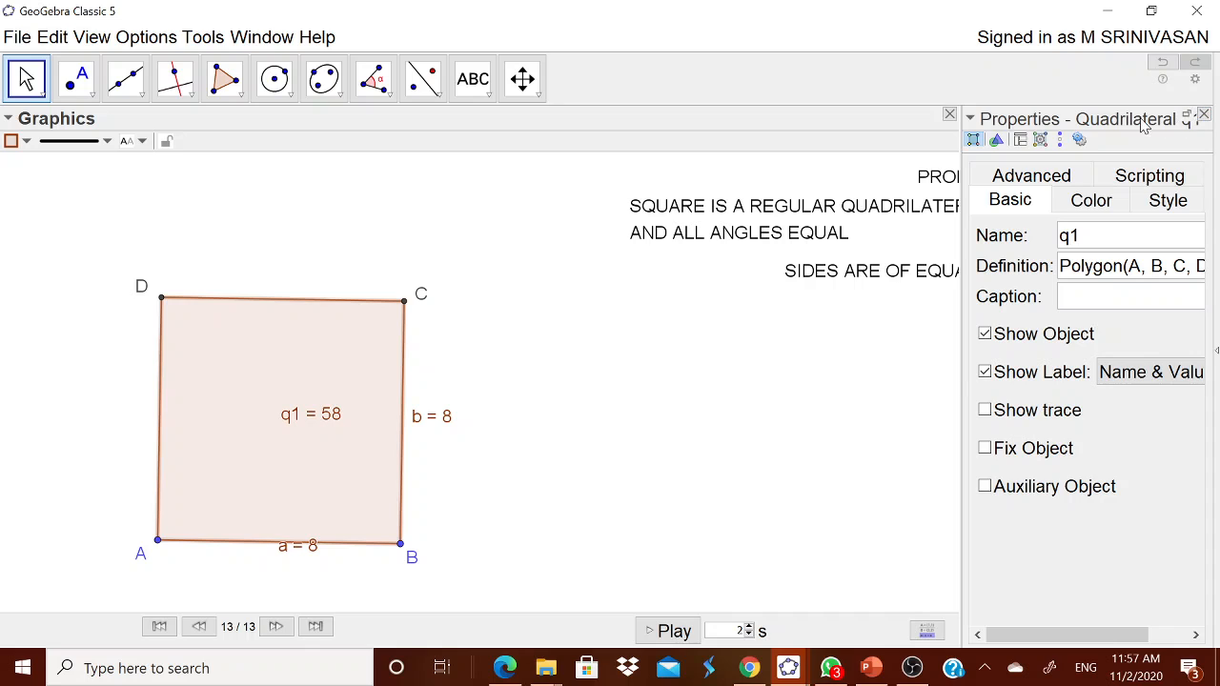
pyautogui.moveTo(954, 212); pyautogui.dragTo(910, 212)
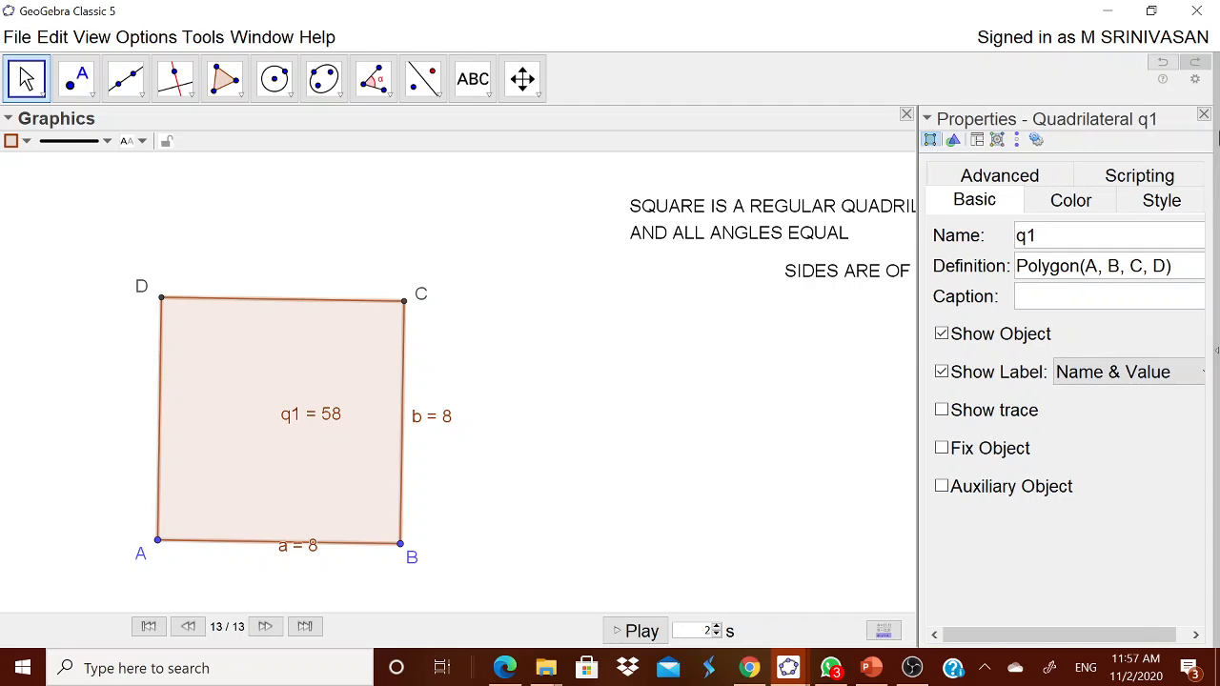
pyautogui.click(1206, 114)
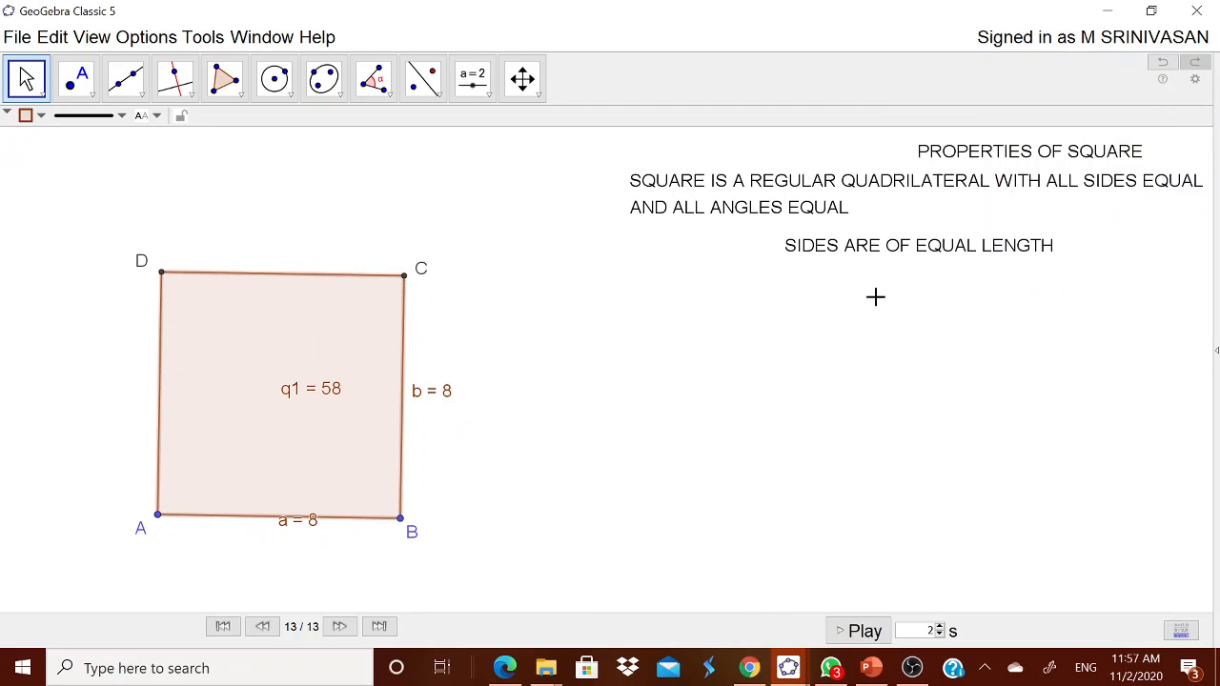
pyautogui.rightClick(324, 396)
pyautogui.click(368, 458)
pyautogui.click(623, 346)
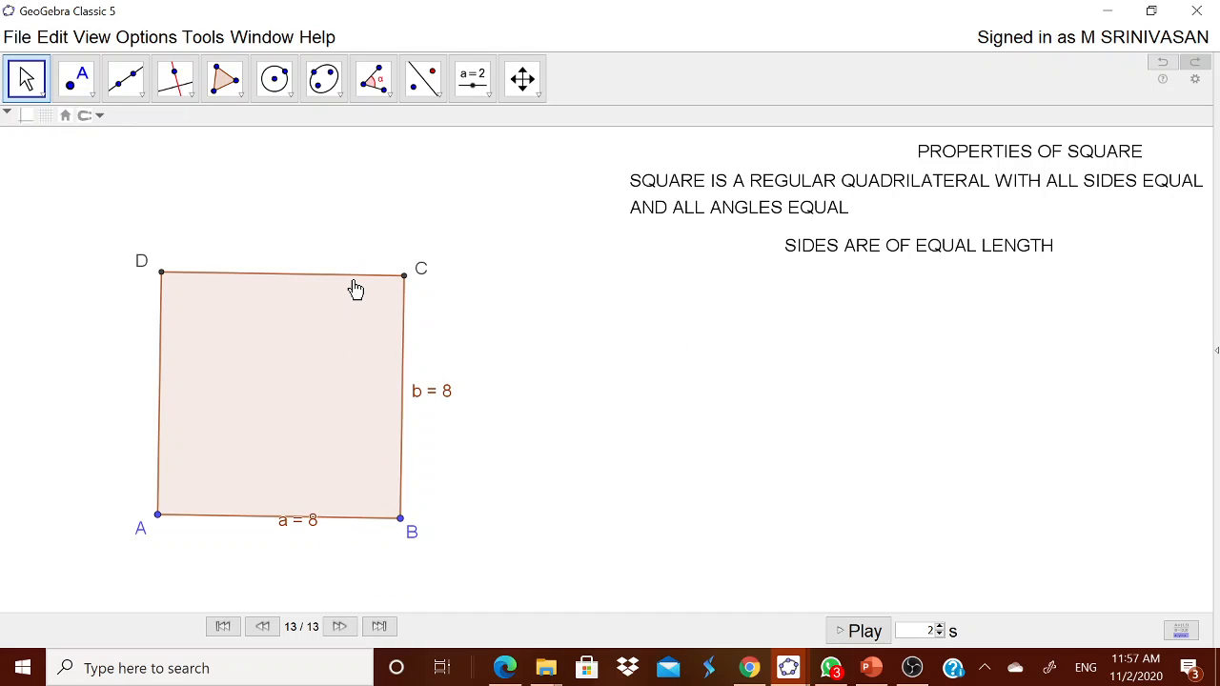
pyautogui.click(351, 276)
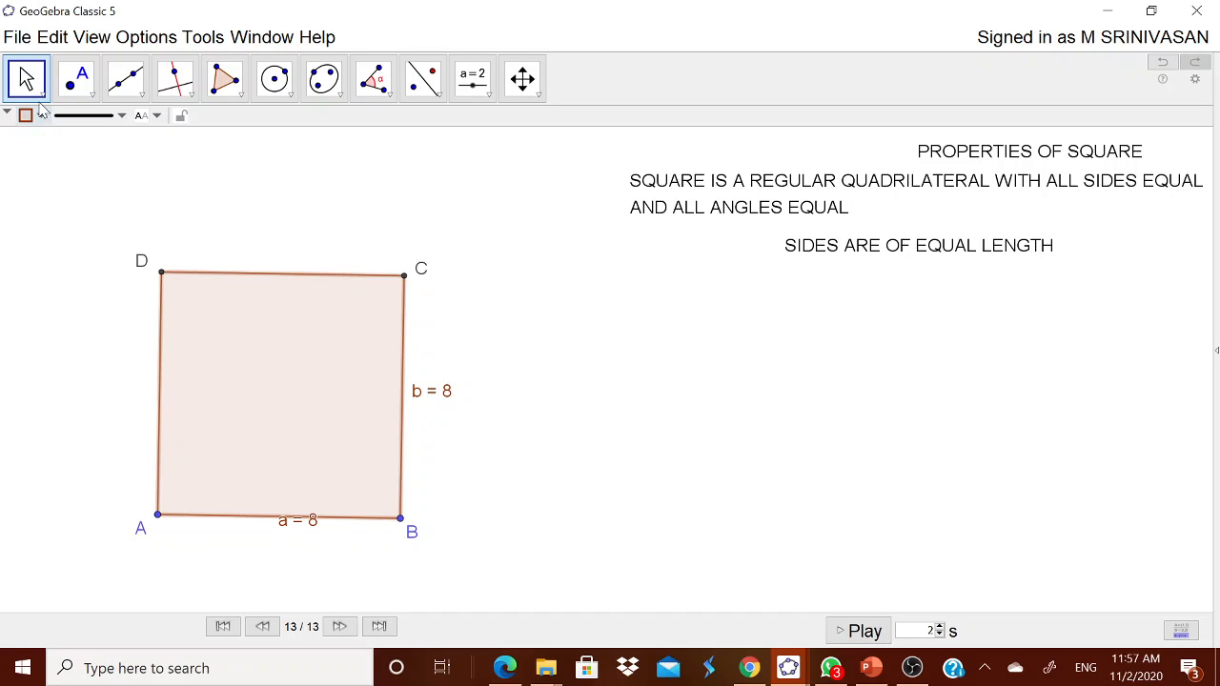
pyautogui.click(572, 343)
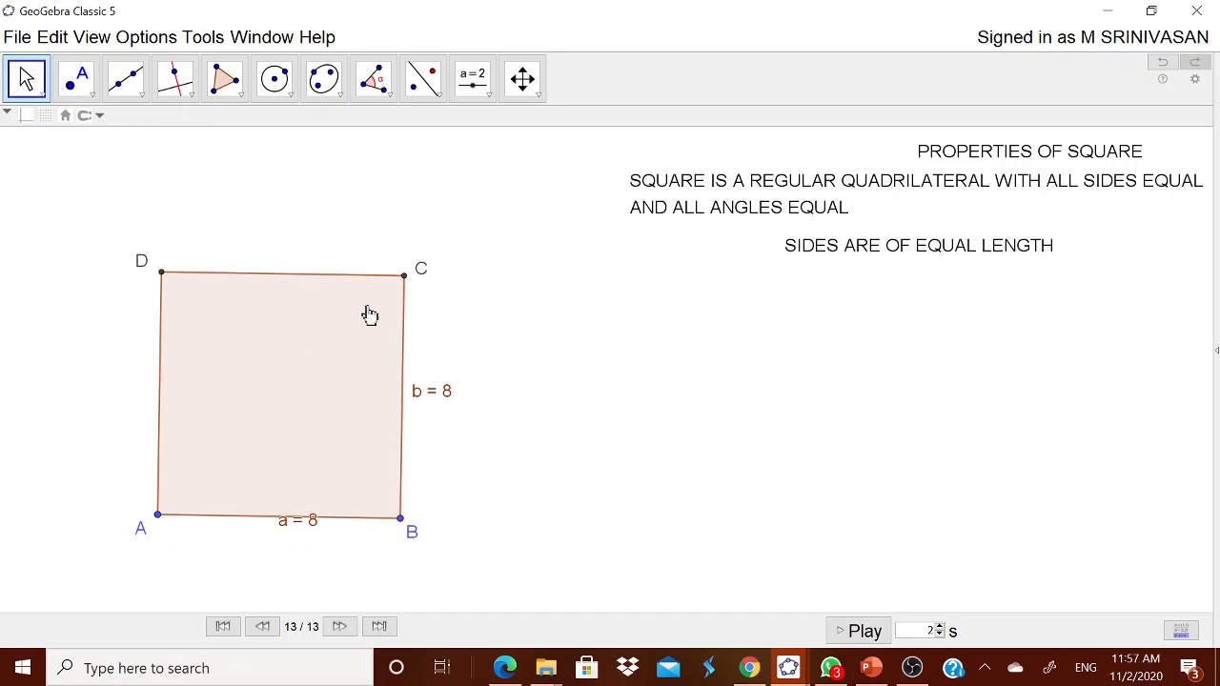
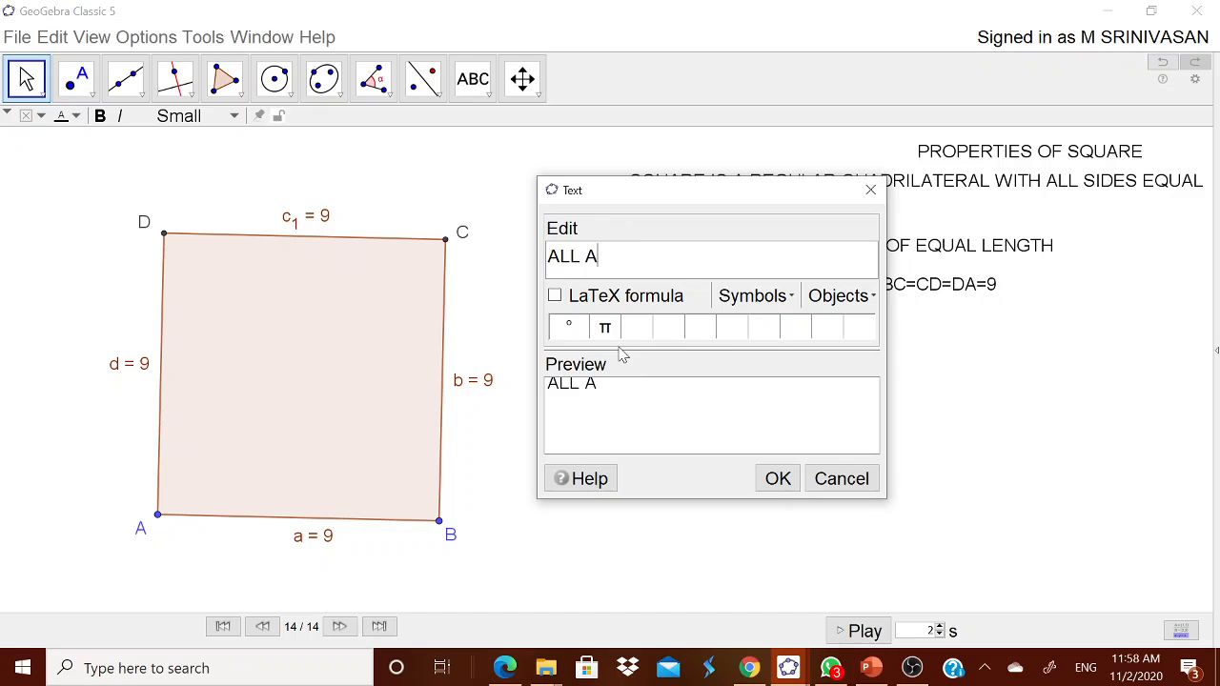
# Step: Enter the text "ALL ANGLES ARE 90°" and place it beneath the line AB=BC=CD=DA
pyautogui.write('ANG')
pyautogui.press('BackSpace')
pyautogui.press('BackSpace')
pyautogui.press('BackSpace')
pyautogui.write('NGLS AR')
pyautogui.press('BackSpace')
pyautogui.write('ES ')
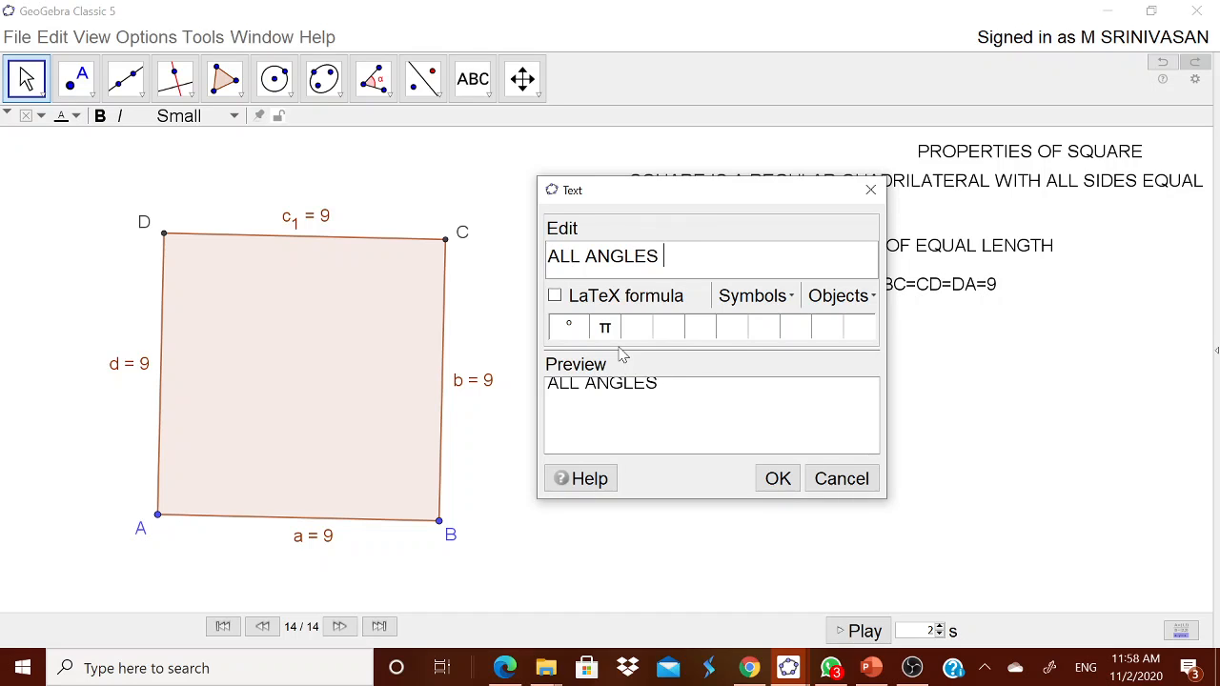
pyautogui.write('ARE 90')
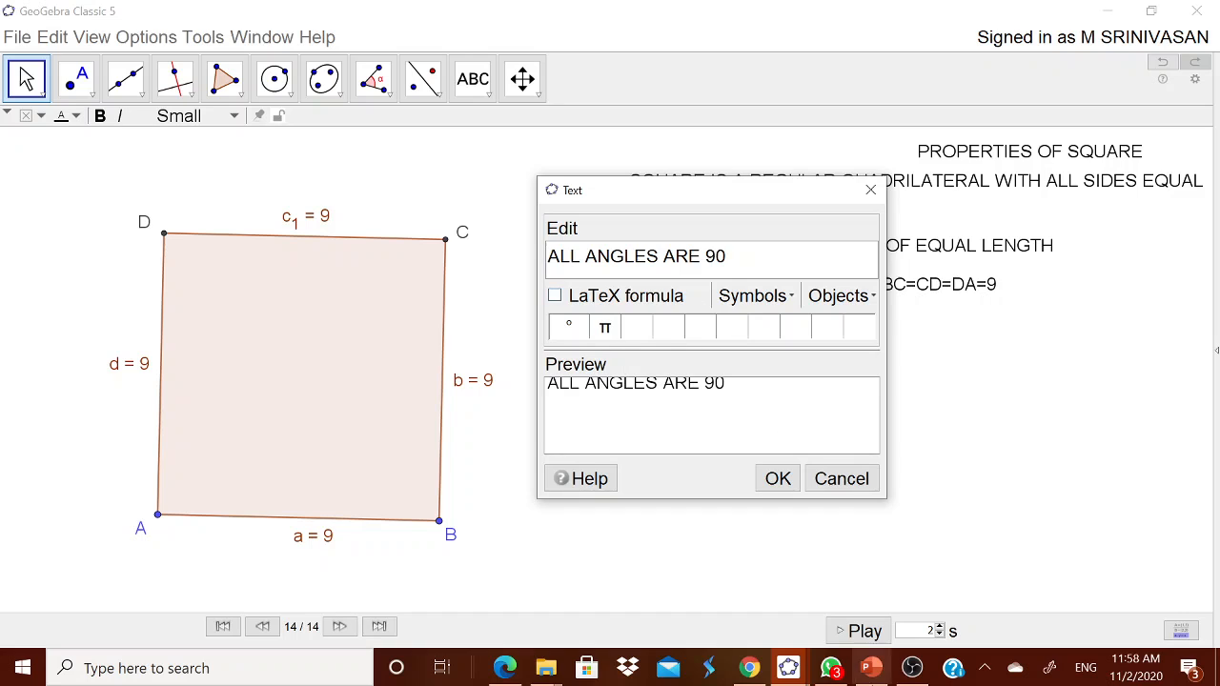
pyautogui.click(551, 334)
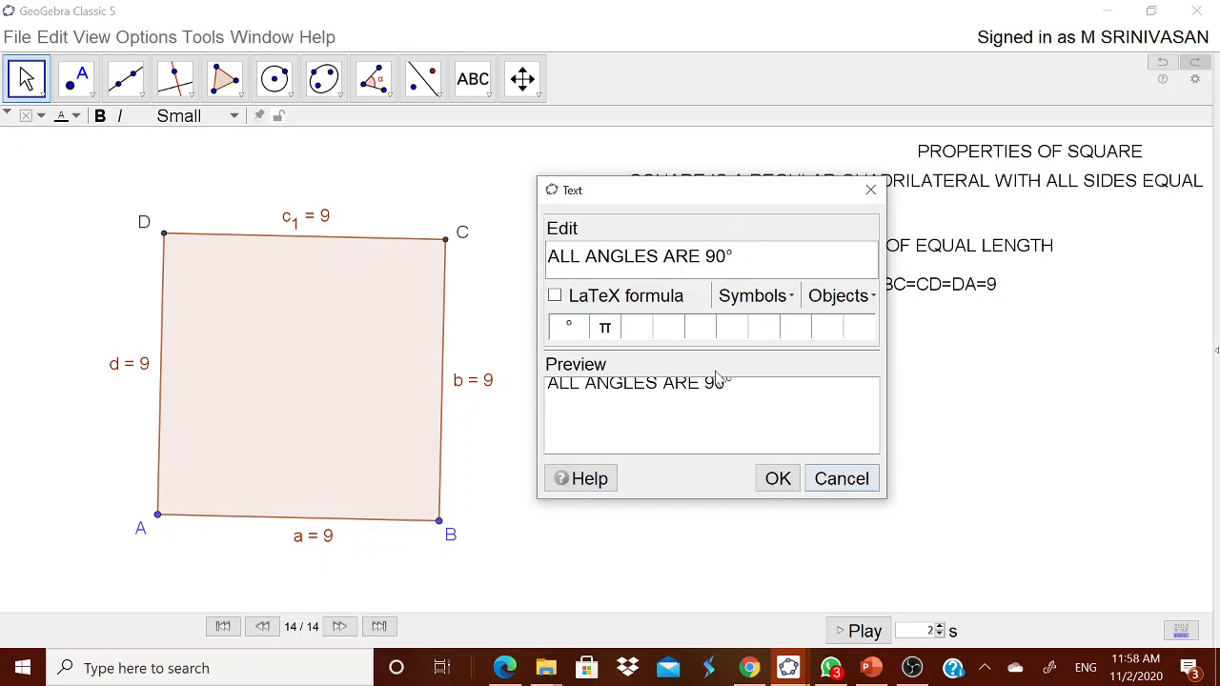
pyautogui.click(783, 484)
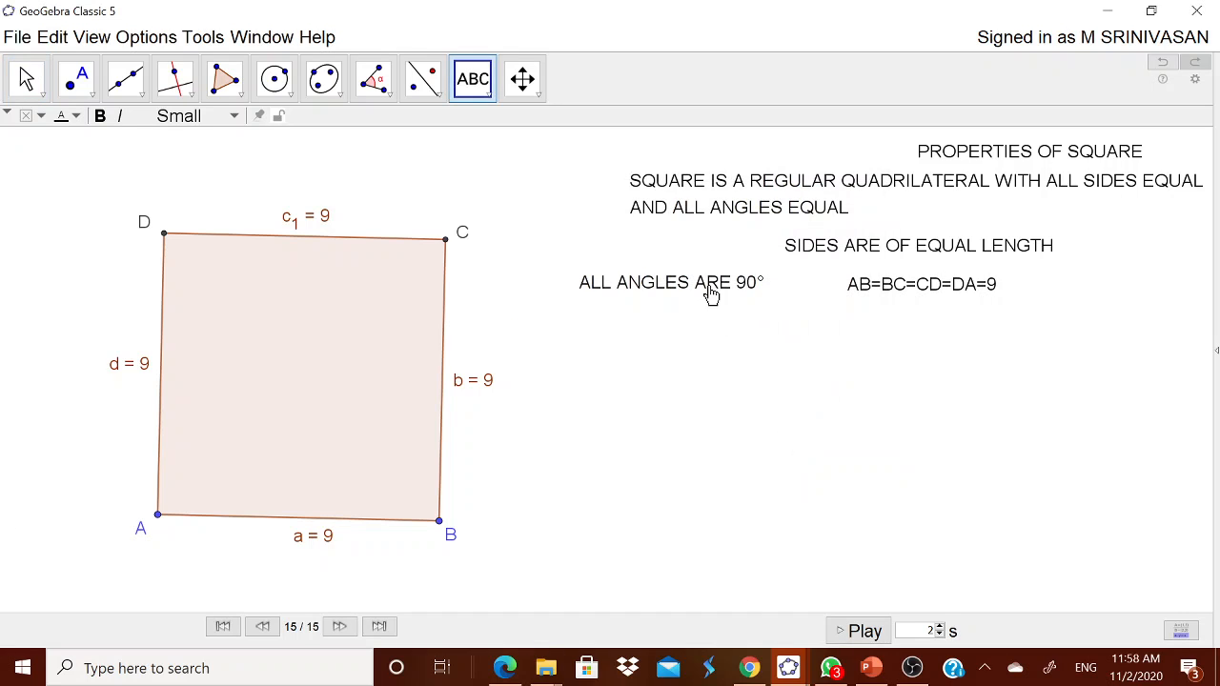
pyautogui.moveTo(710, 294); pyautogui.dragTo(957, 342)
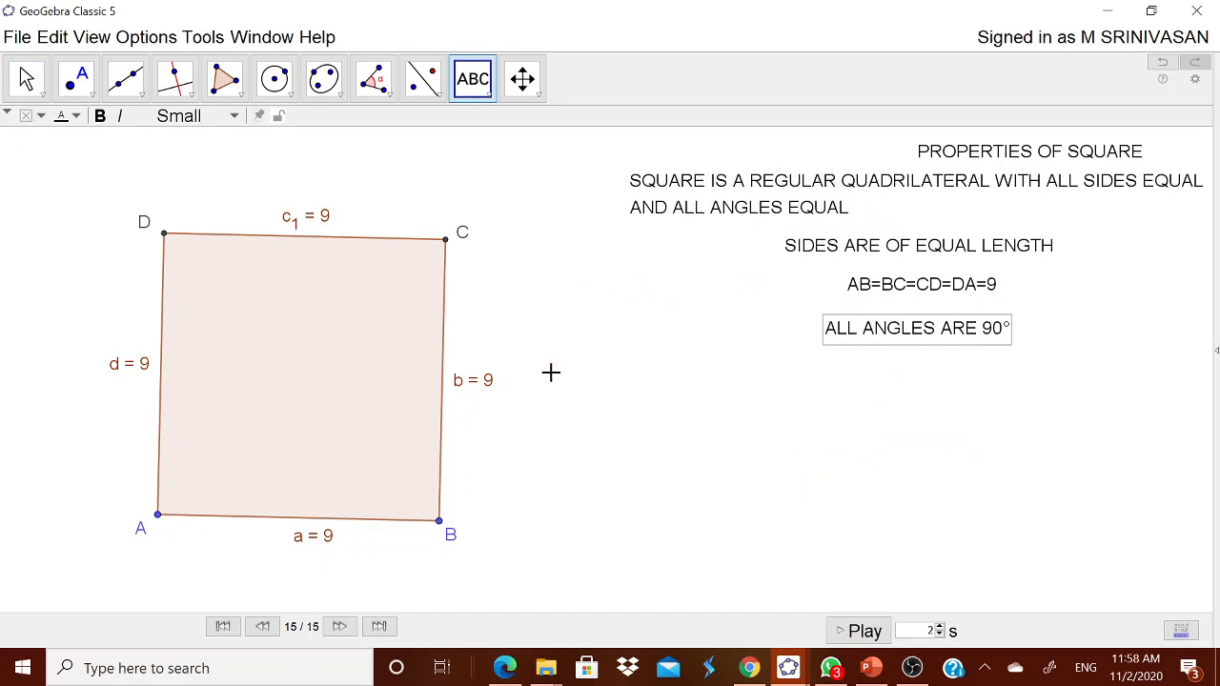
# Step: Mark all four interior angles of square ABCD with the Angle tool
pyautogui.click(396, 88)
pyautogui.click(395, 123)
pyautogui.click(341, 322)
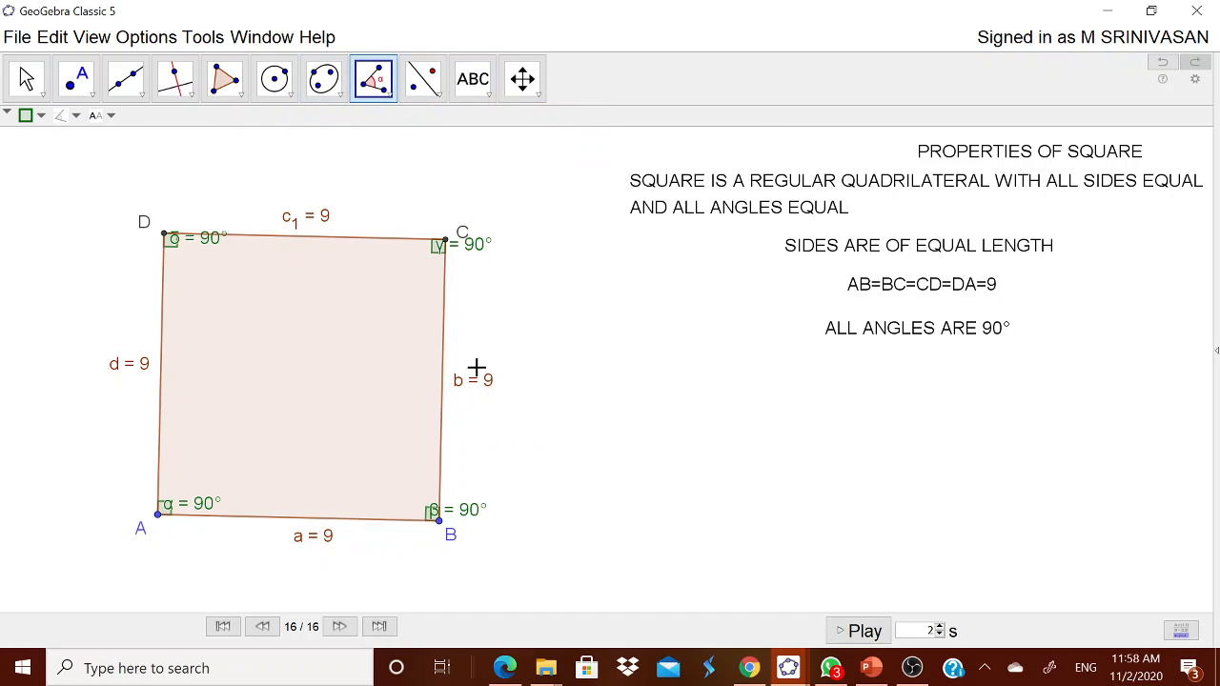
# Step: Move the four angle labels inside the corners of the square and enlarge it to a side length of 10 by moving vertex B
pyautogui.click(26, 79)
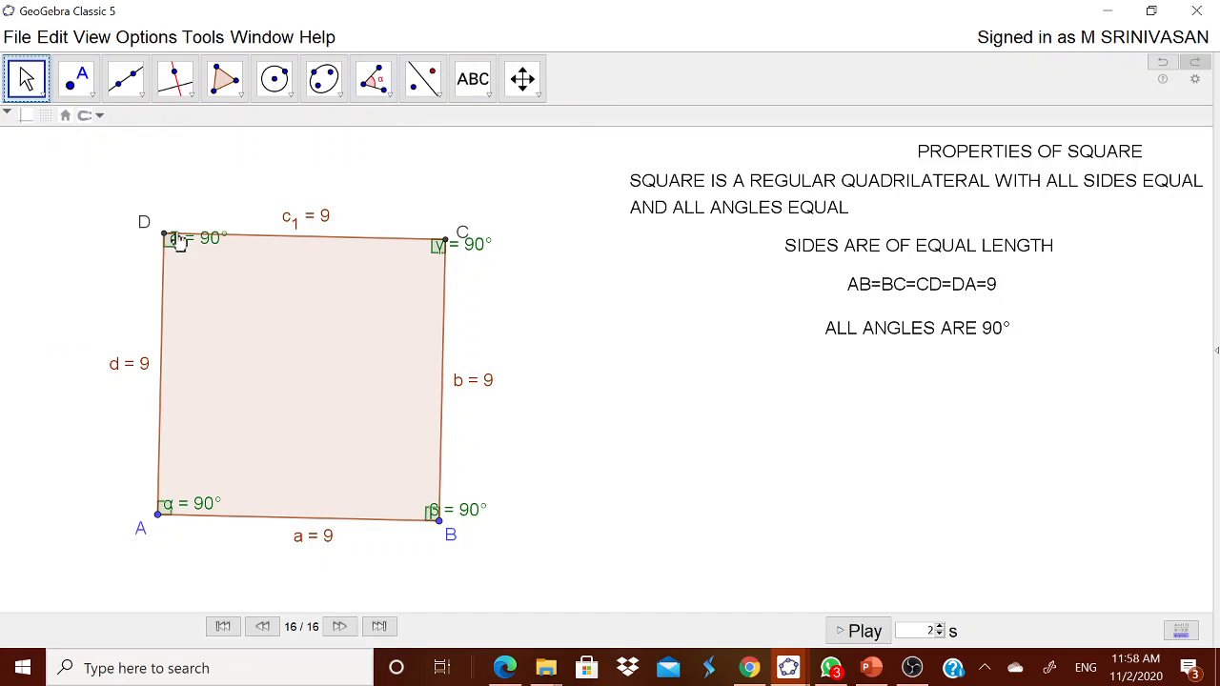
pyautogui.moveTo(211, 246); pyautogui.dragTo(198, 271)
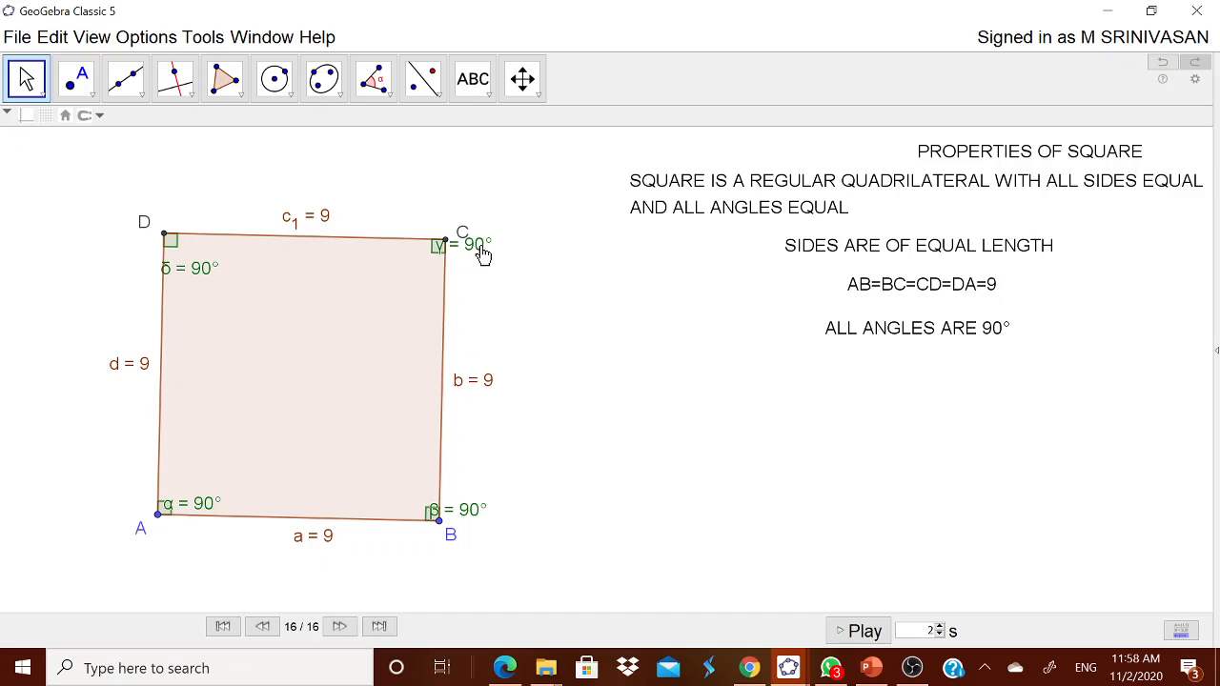
pyautogui.moveTo(477, 249); pyautogui.dragTo(436, 284)
pyautogui.moveTo(210, 504); pyautogui.dragTo(224, 490)
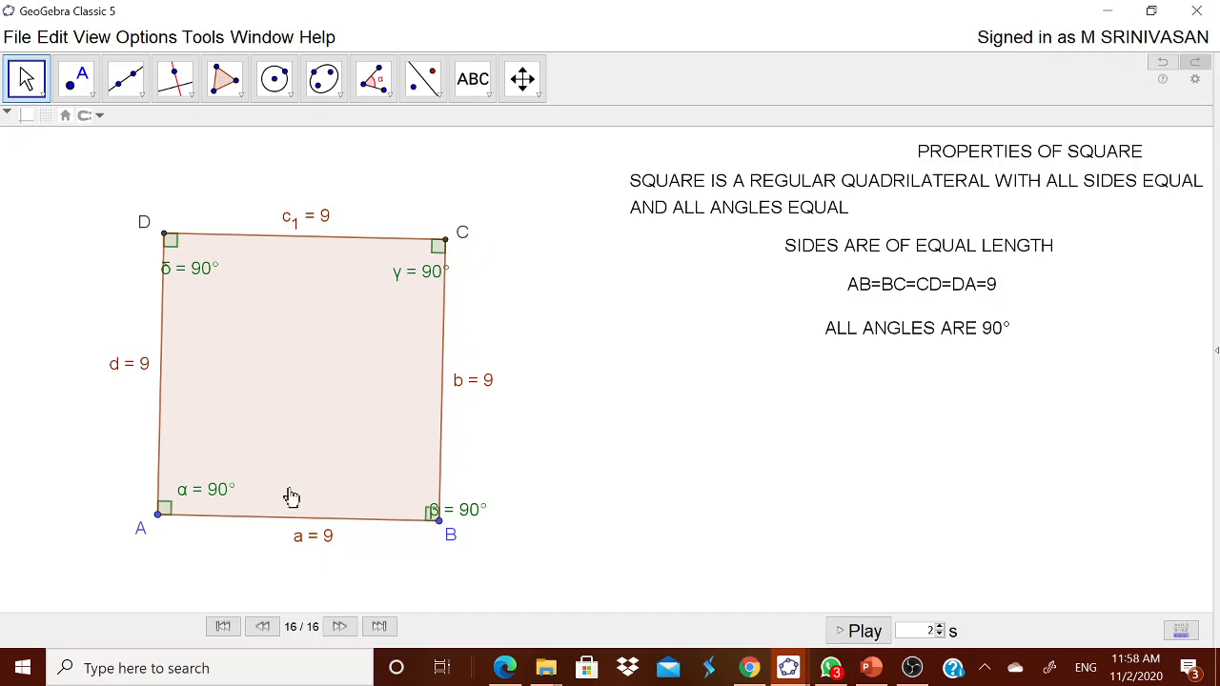
pyautogui.moveTo(453, 515)
pyautogui.mouseDown()
pyautogui.moveTo(405, 495)
pyautogui.moveTo(443, 524)
pyautogui.moveTo(558, 542)
pyautogui.moveTo(469, 517)
pyautogui.mouseUp()
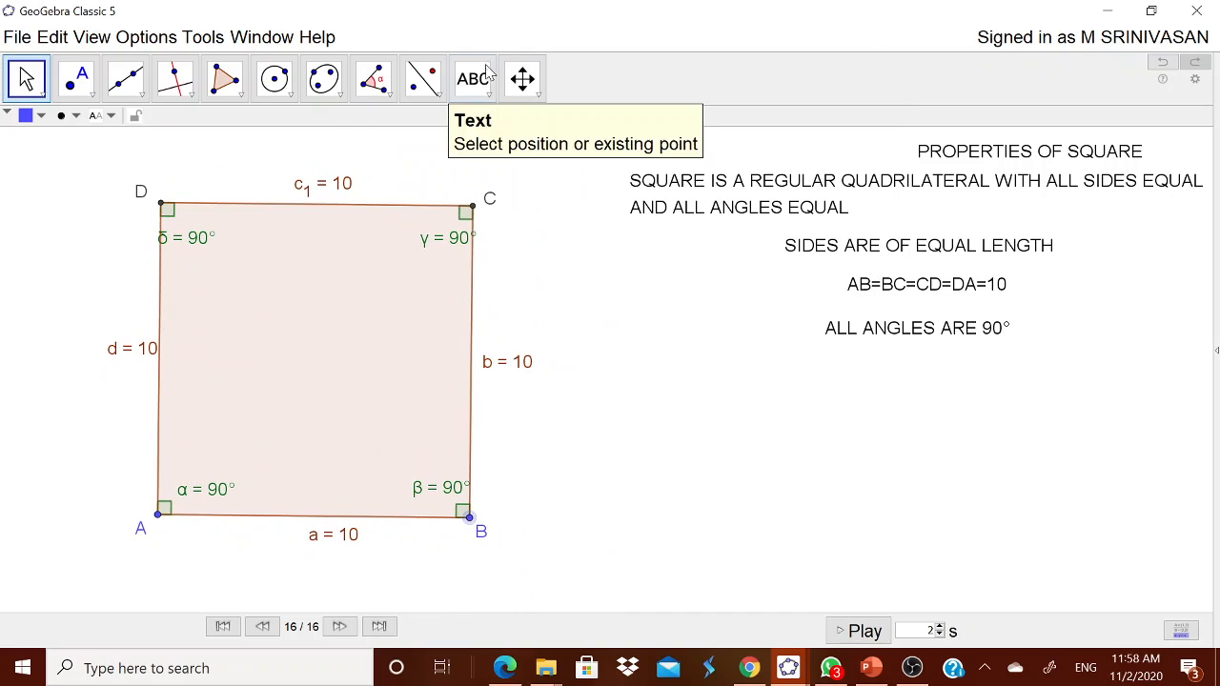
# Step: Enter the text "DIAGONALS ARE OF EQUAL LENGTH" and place it beneath the line "ALL ANGLES ARE 90°"
pyautogui.click(488, 95)
pyautogui.click(667, 392)
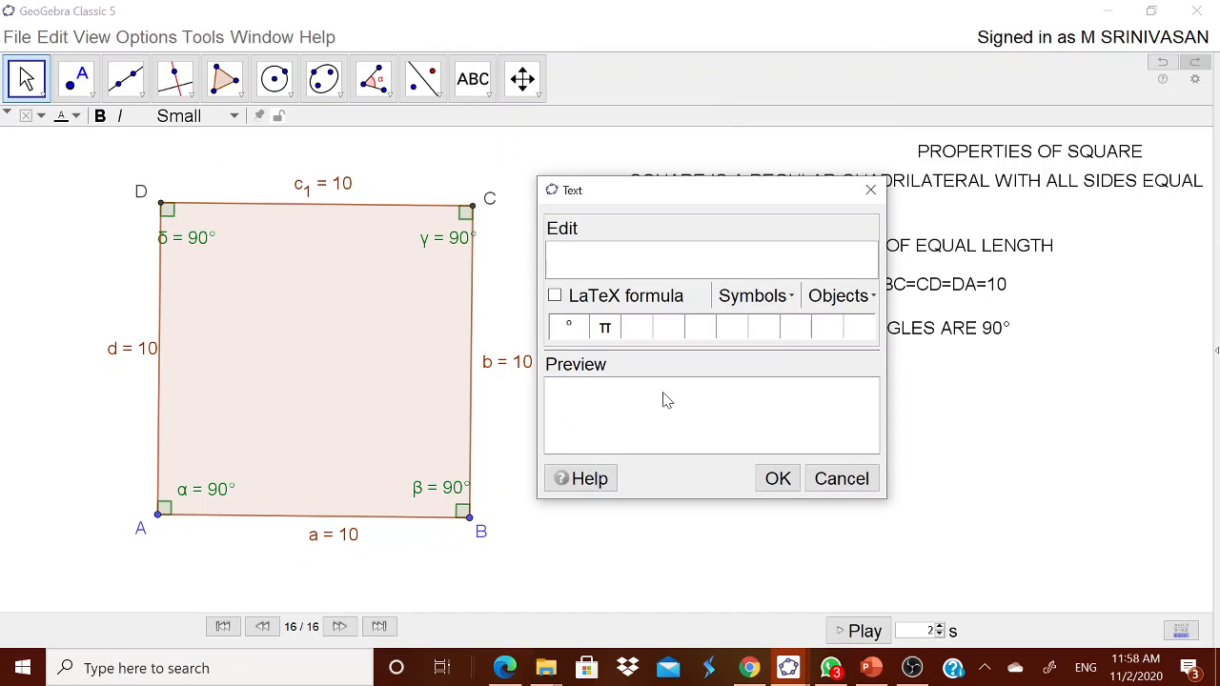
pyautogui.write('DIAGONAL')
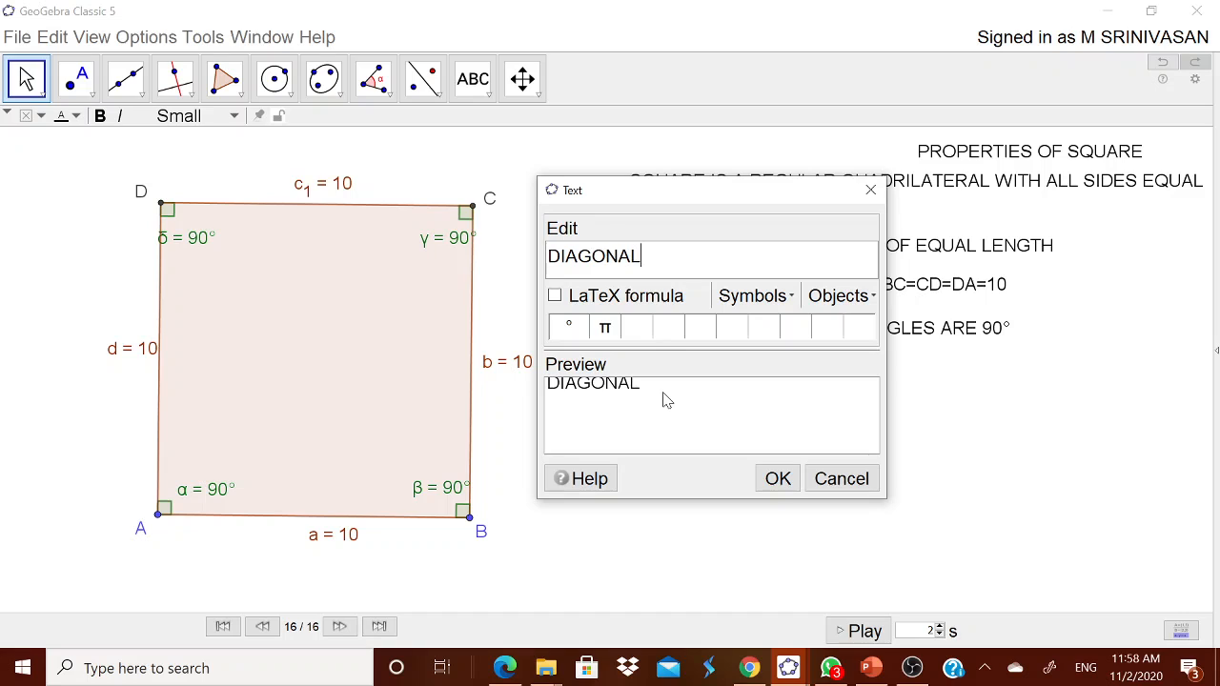
pyautogui.write('S ARE OF EQU')
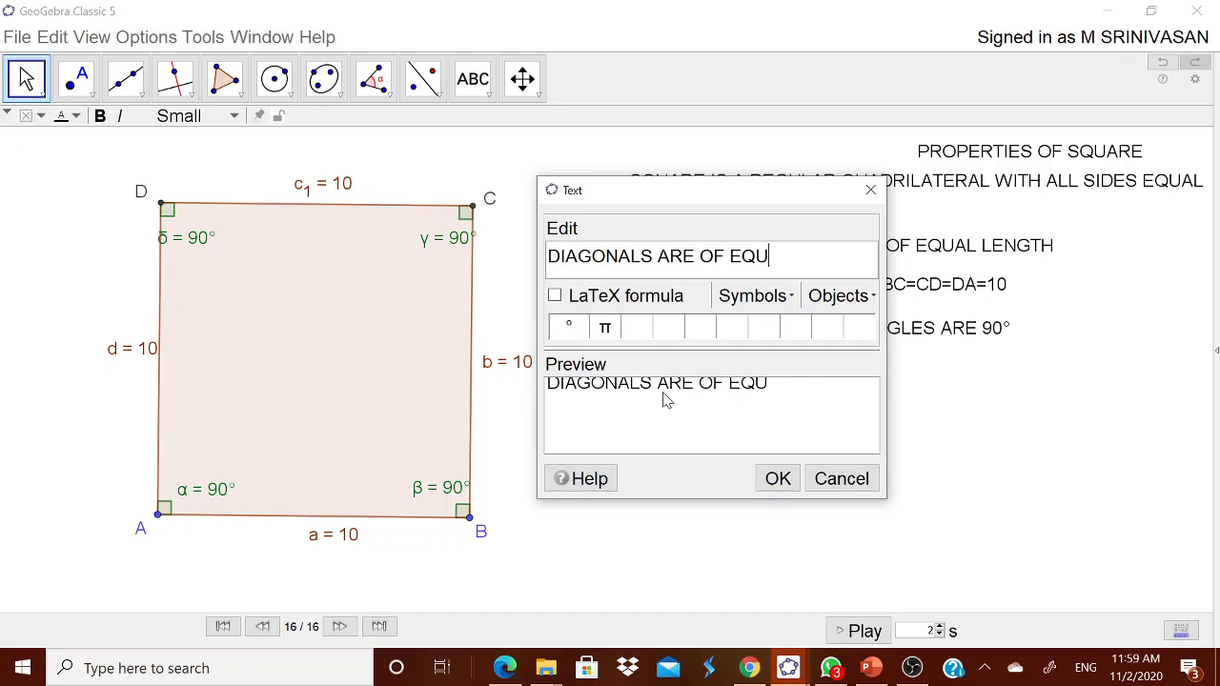
pyautogui.write('AL LENGFT')
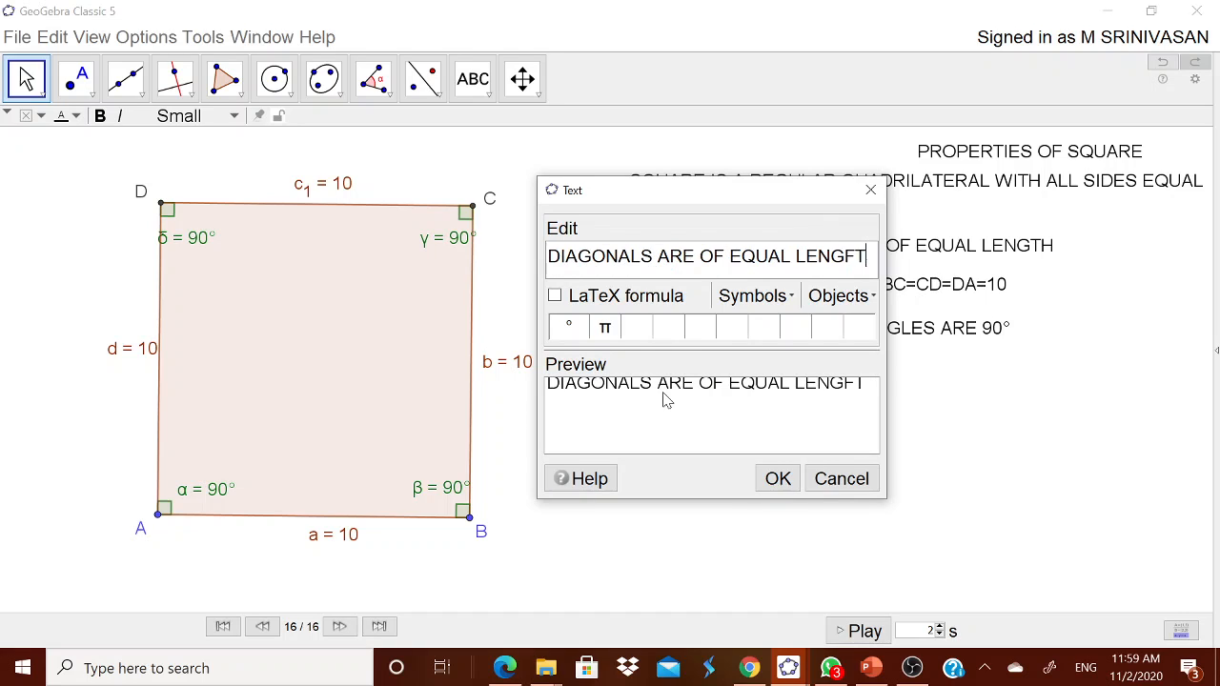
pyautogui.press('BackSpace')
pyautogui.press('BackSpace')
pyautogui.write('TH')
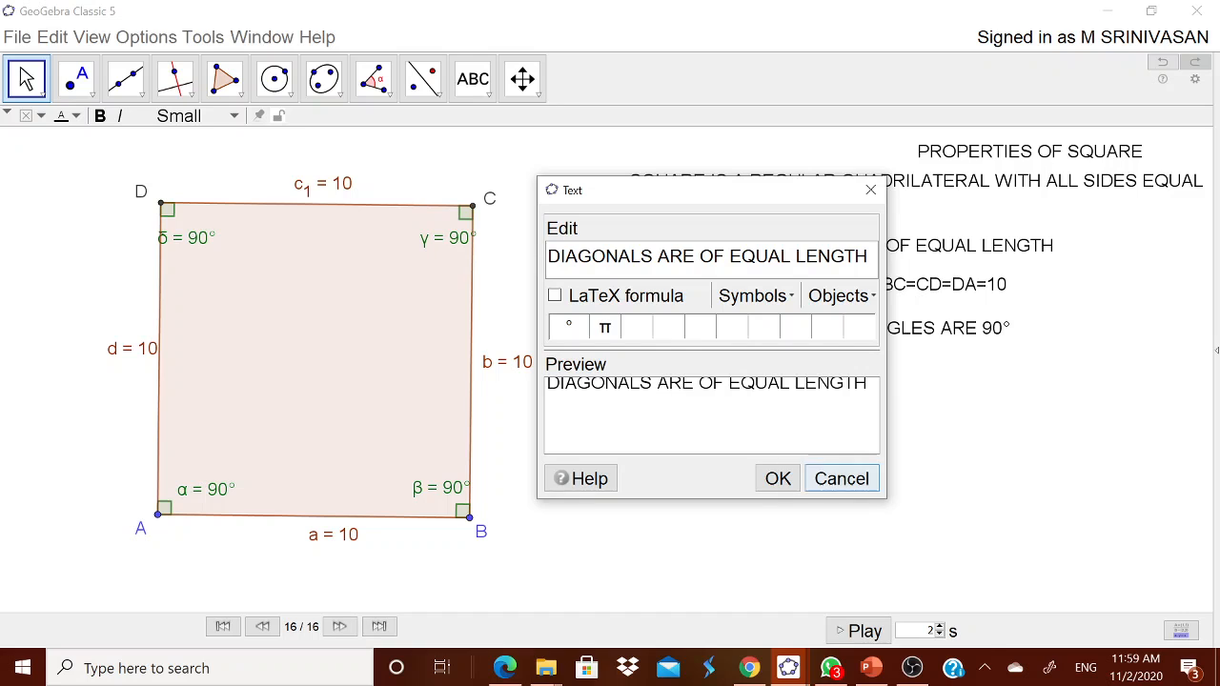
pyautogui.click(776, 488)
pyautogui.moveTo(965, 385); pyautogui.dragTo(1034, 377)
# Step: Draw both diagonals of the square as segments, from A to C and from B to D
pyautogui.click(125, 80)
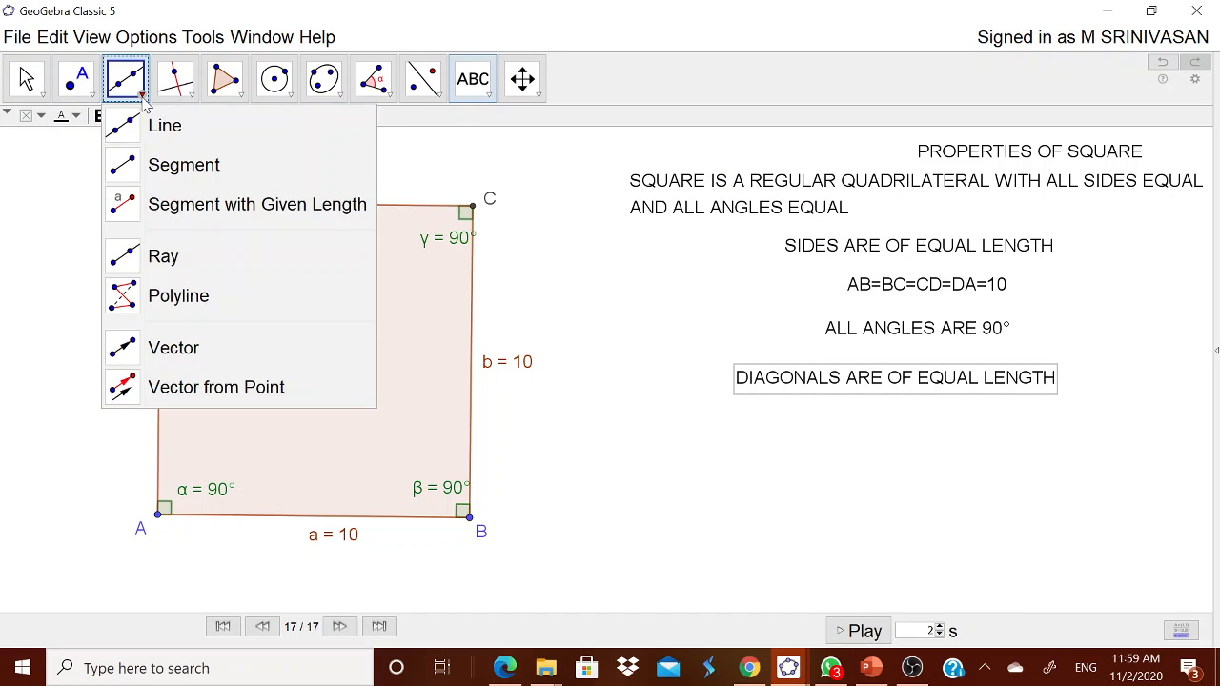
pyautogui.click(157, 163)
pyautogui.click(160, 516)
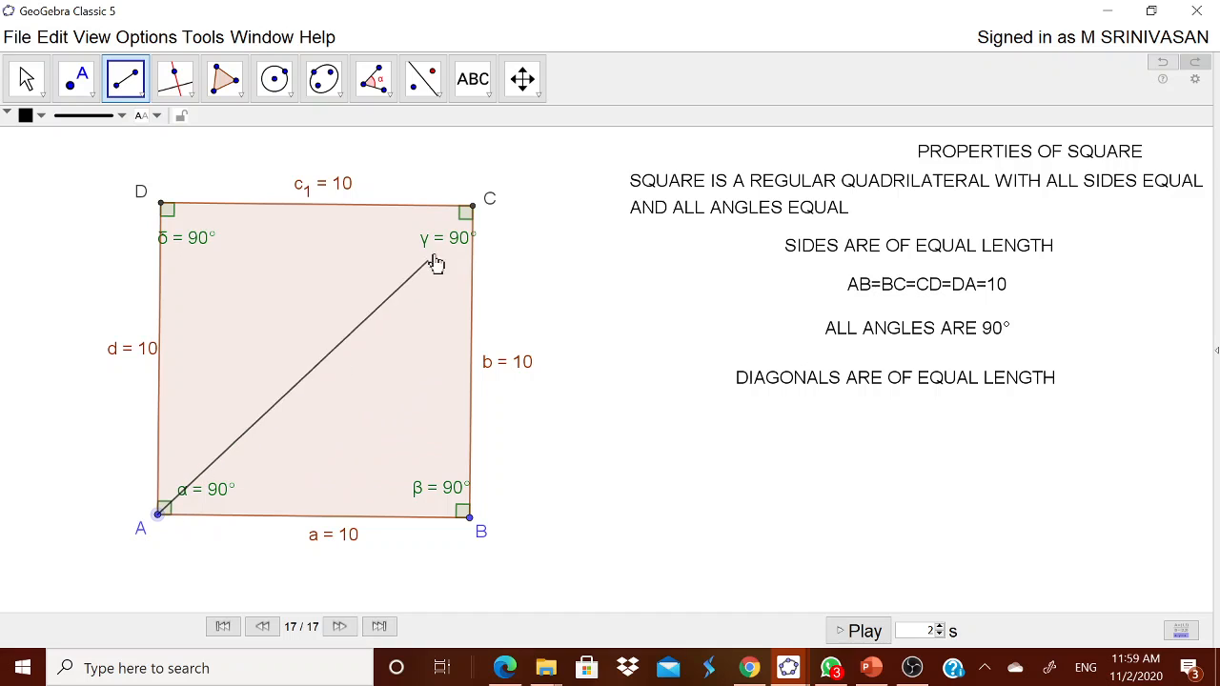
pyautogui.click(470, 207)
pyautogui.click(470, 517)
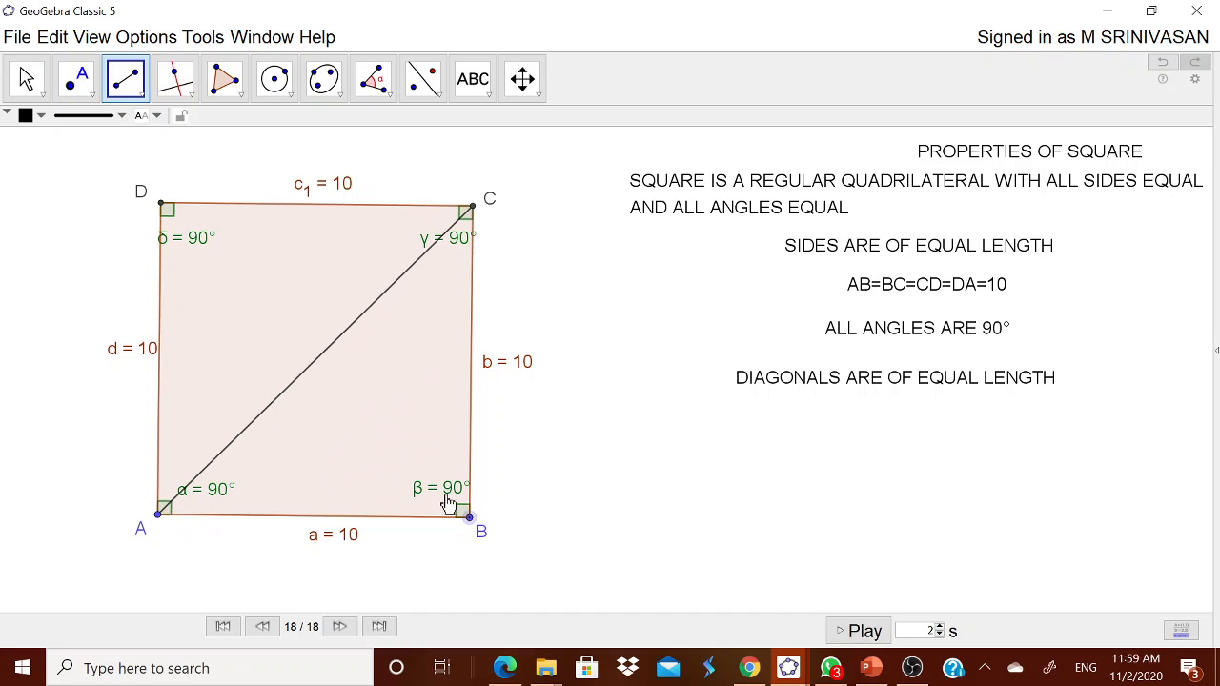
pyautogui.click(161, 205)
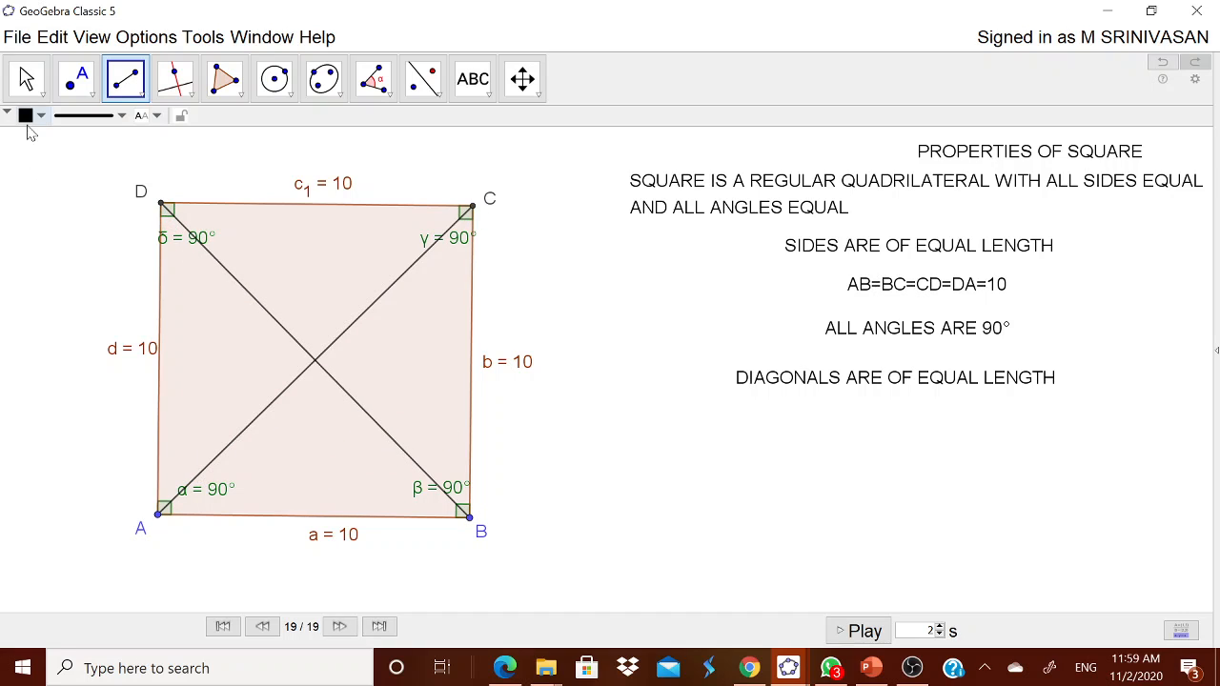
pyautogui.press('Escape')
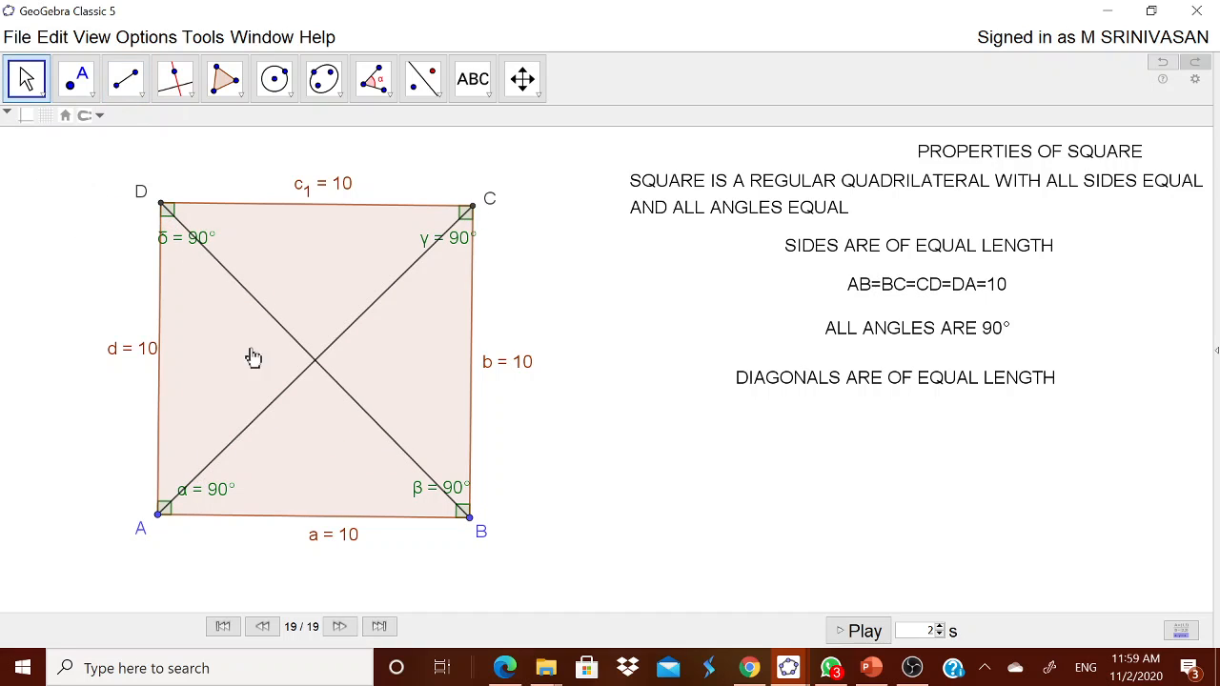
# Step: Show the label of diagonal AC with only its value
pyautogui.click(271, 402)
pyautogui.rightClick(274, 411)
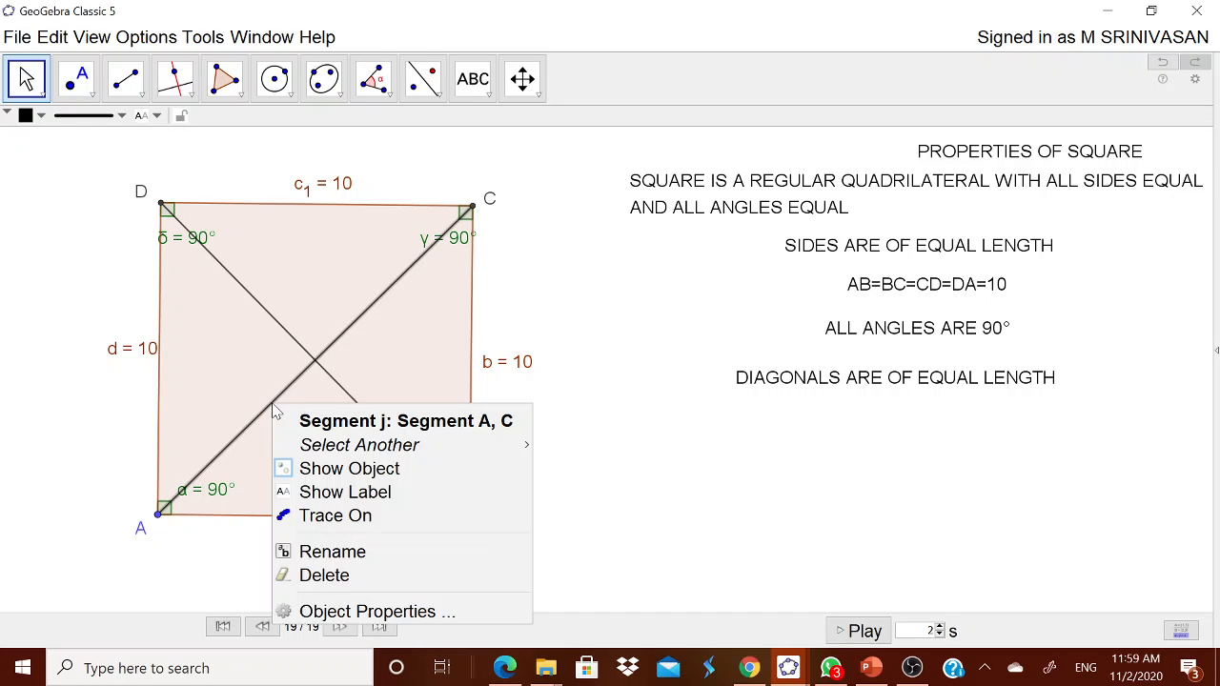
pyautogui.click(350, 614)
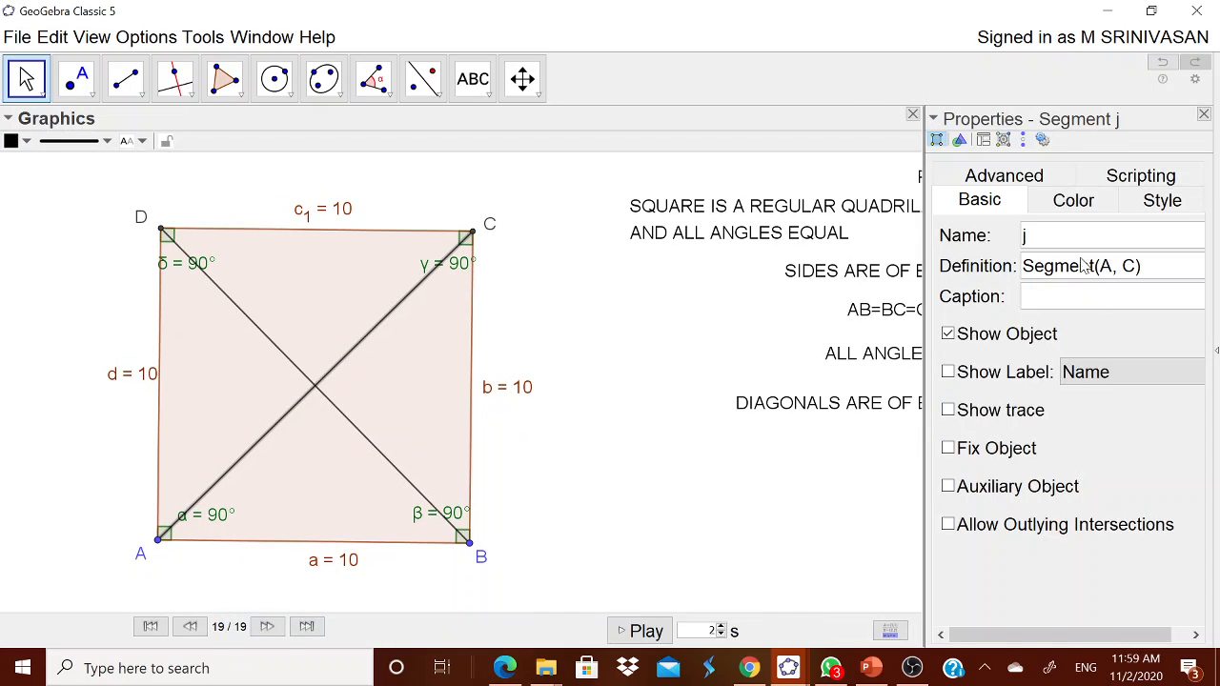
pyautogui.click(1046, 378)
pyautogui.click(1131, 373)
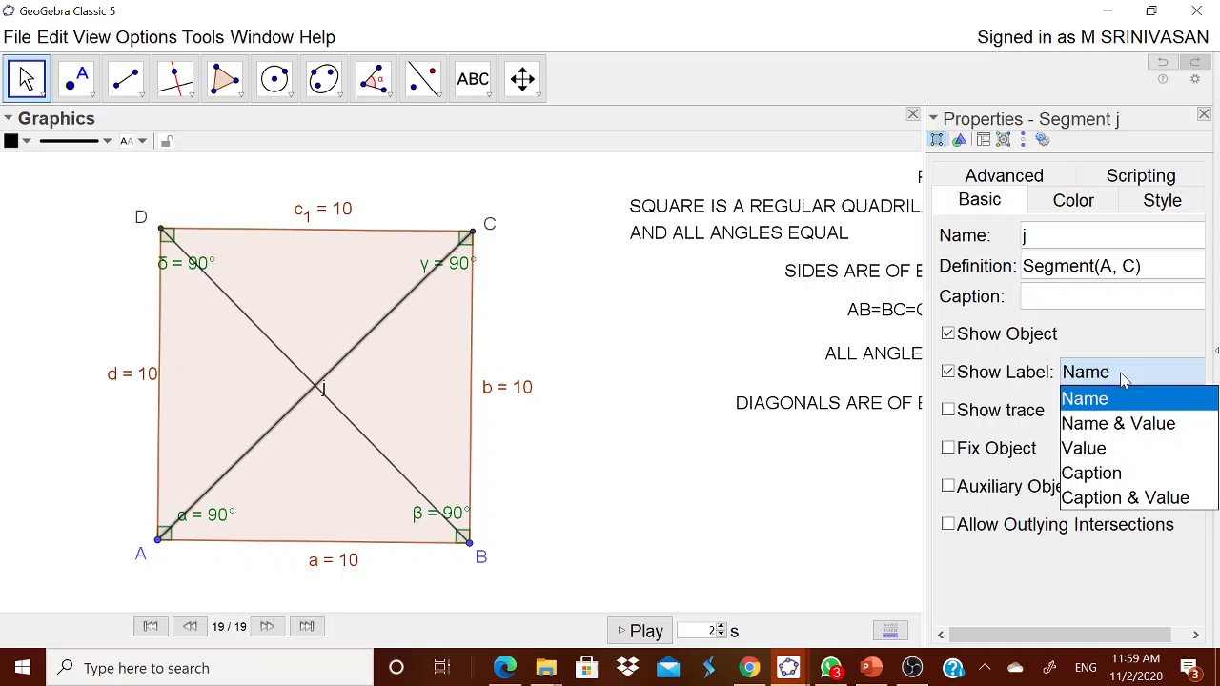
pyautogui.click(1106, 447)
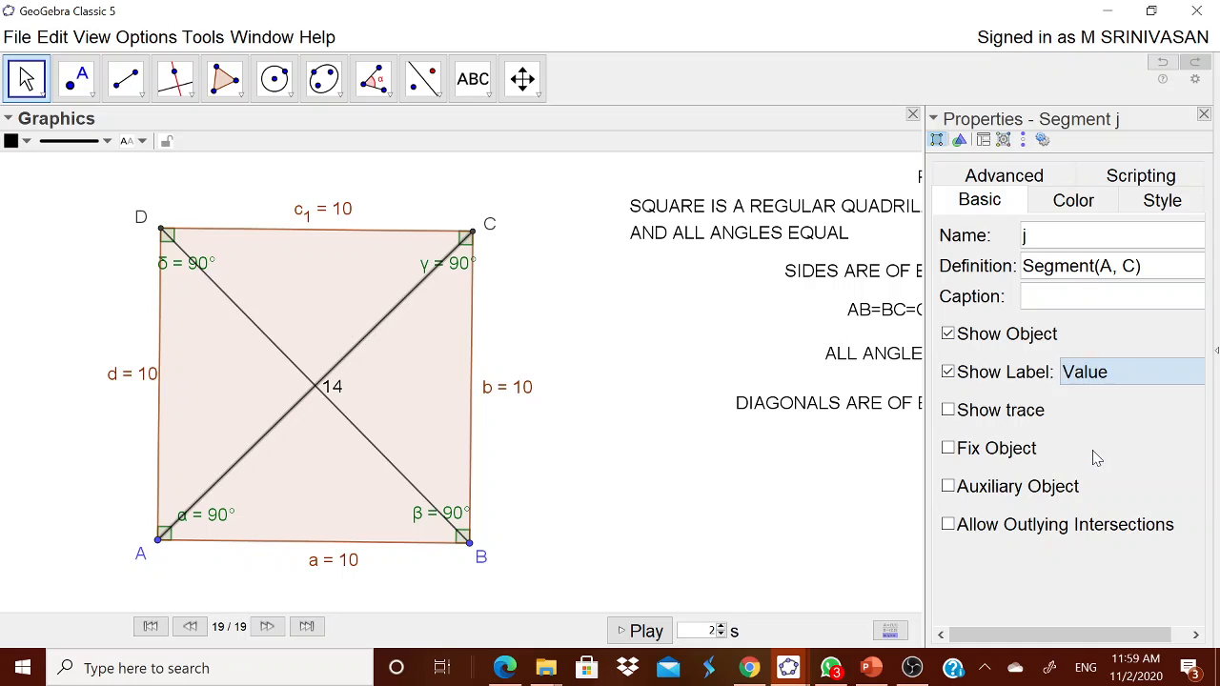
# Step: Show only the value as the label of diagonal BD and move the two diagonal labels apart around the intersection
pyautogui.click(228, 301)
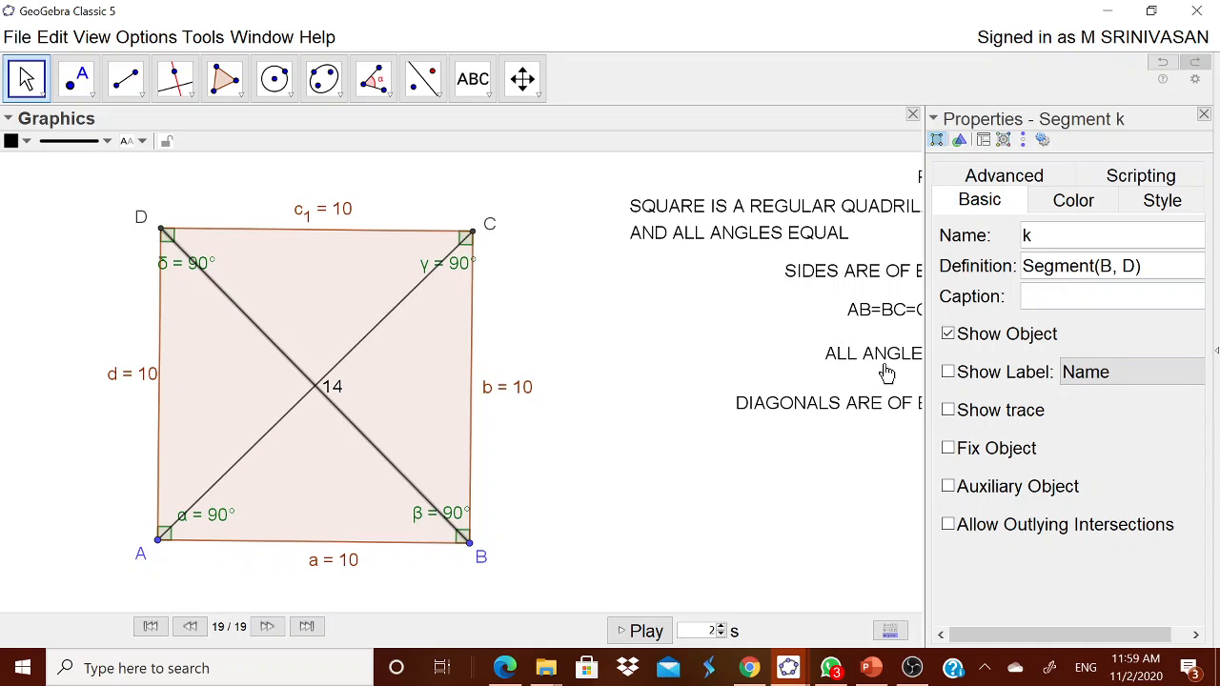
pyautogui.click(1019, 377)
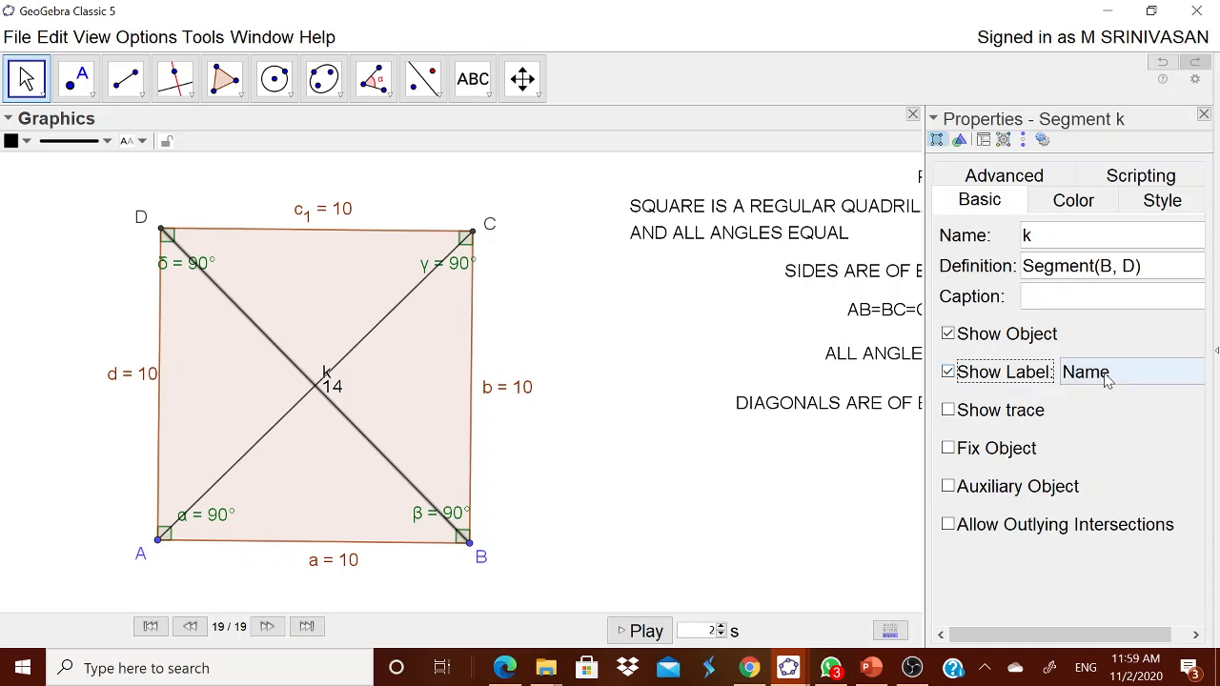
pyautogui.click(1106, 374)
pyautogui.click(1096, 456)
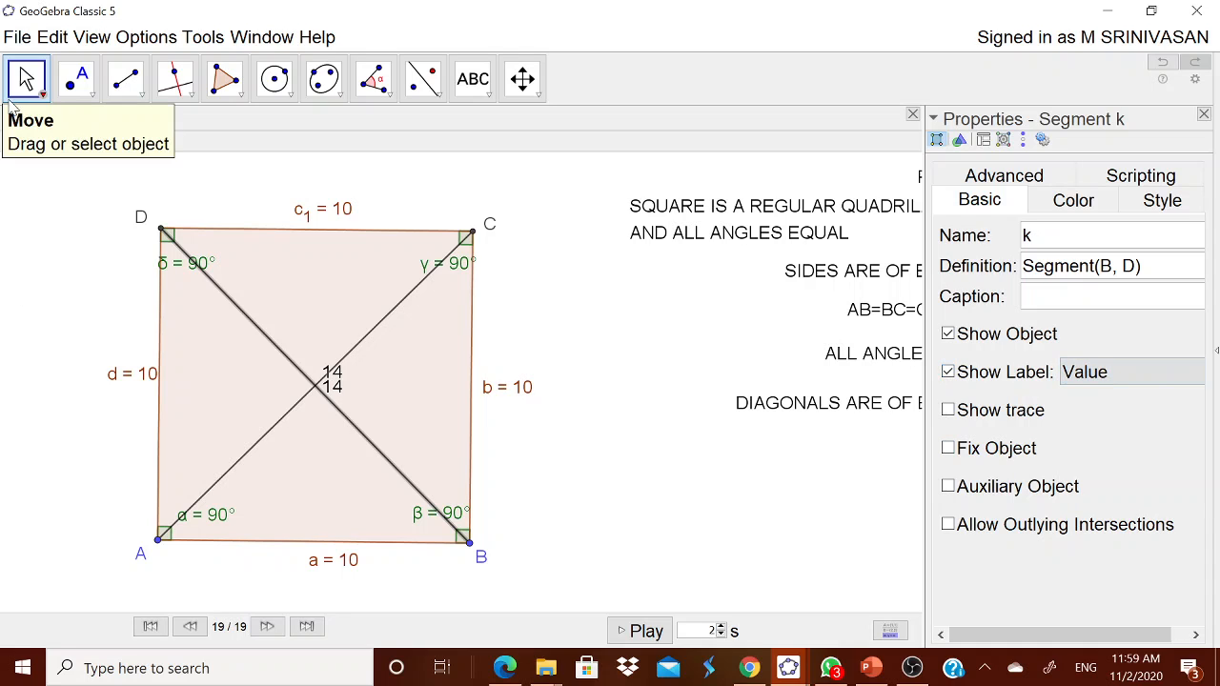
pyautogui.click(1204, 114)
pyautogui.moveTo(340, 362); pyautogui.dragTo(335, 330)
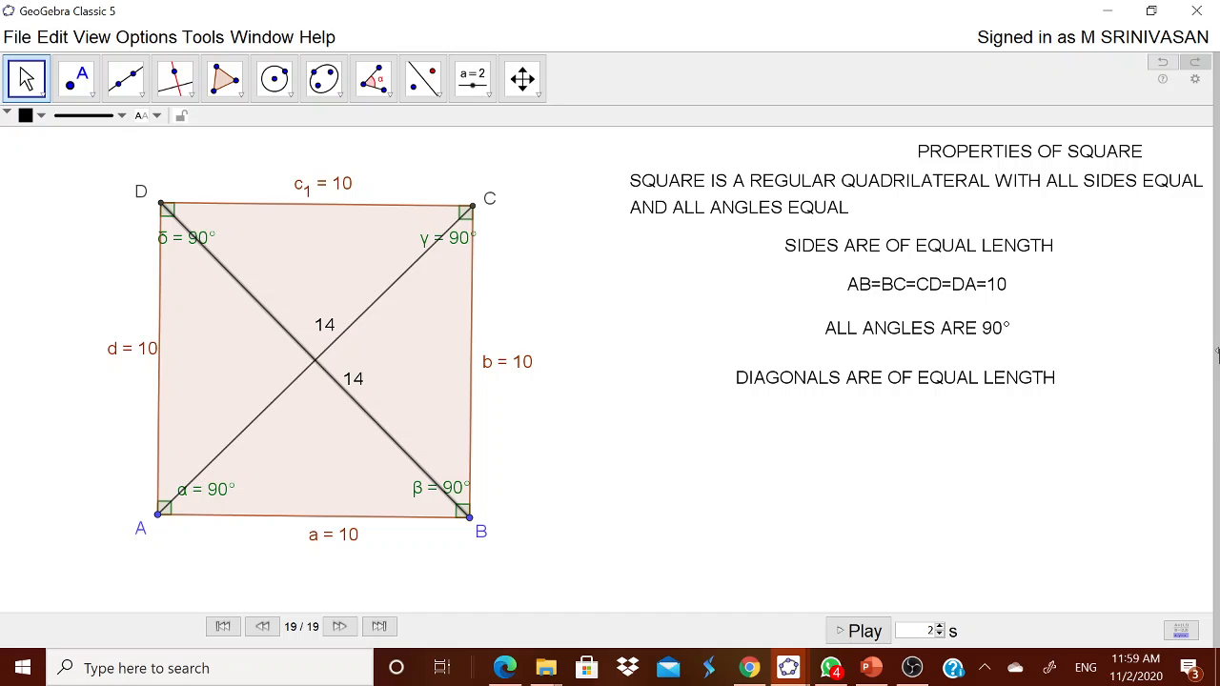
# Step: Check the diagonals' object names in the Algebra list of the Graphing perspective and return to the Geometry perspective
pyautogui.click(1218, 354)
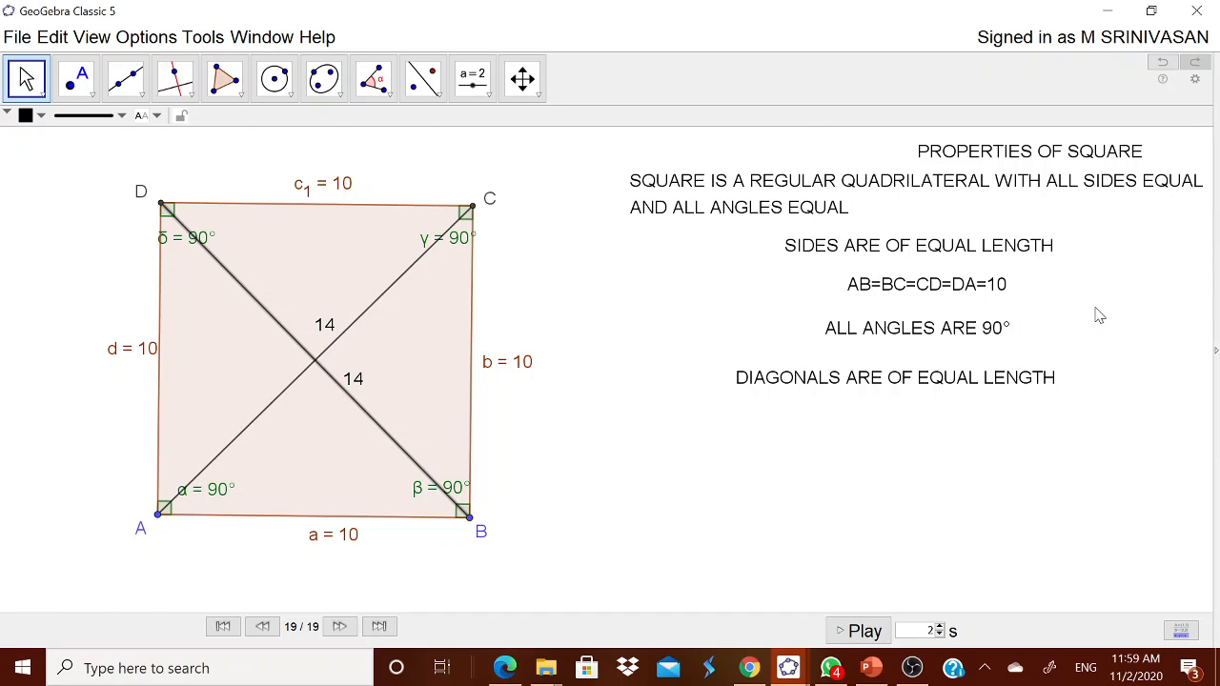
pyautogui.scroll(-3, 76, 510)
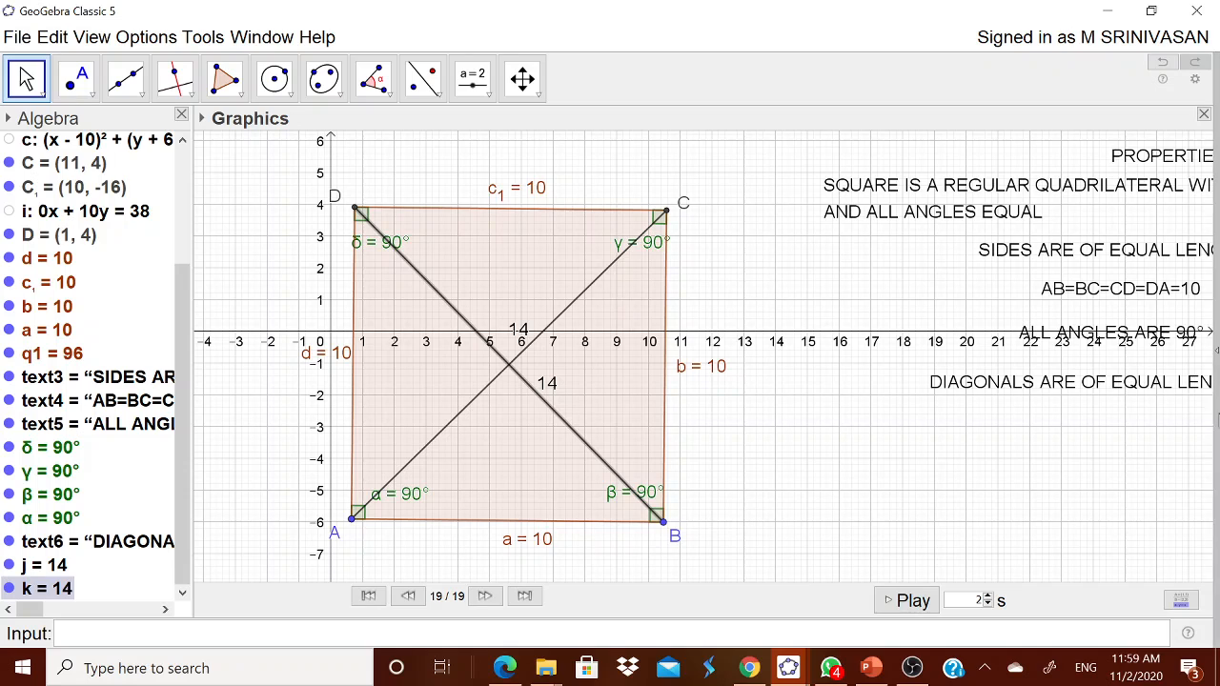
pyautogui.click(1216, 353)
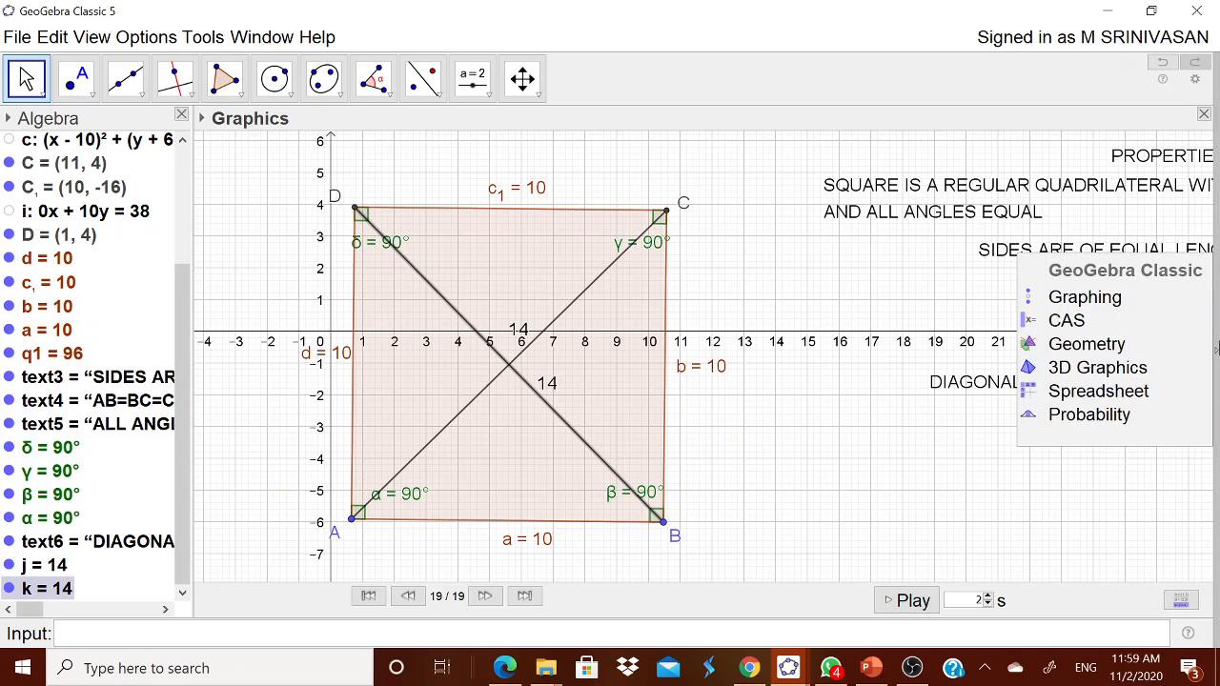
pyautogui.click(1087, 344)
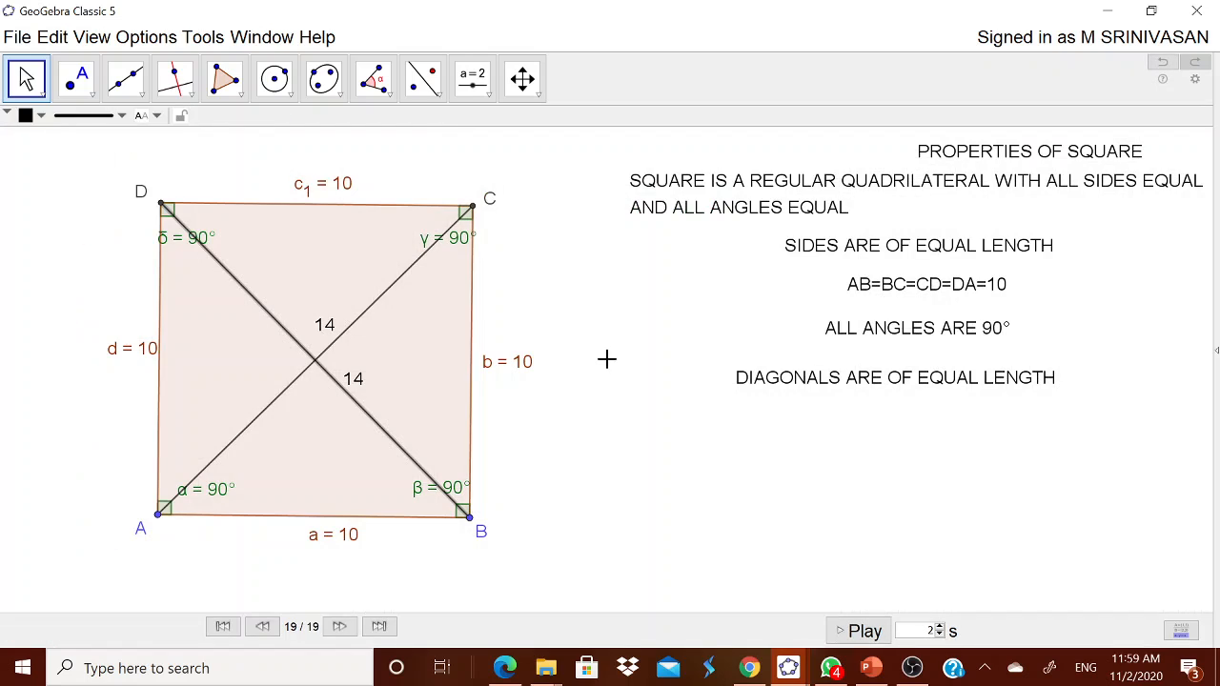
# Step: Enter the text "AC = BD = " followed by the linked object j, and place it beneath the line about equal diagonals
pyautogui.click(473, 78)
pyautogui.click(512, 239)
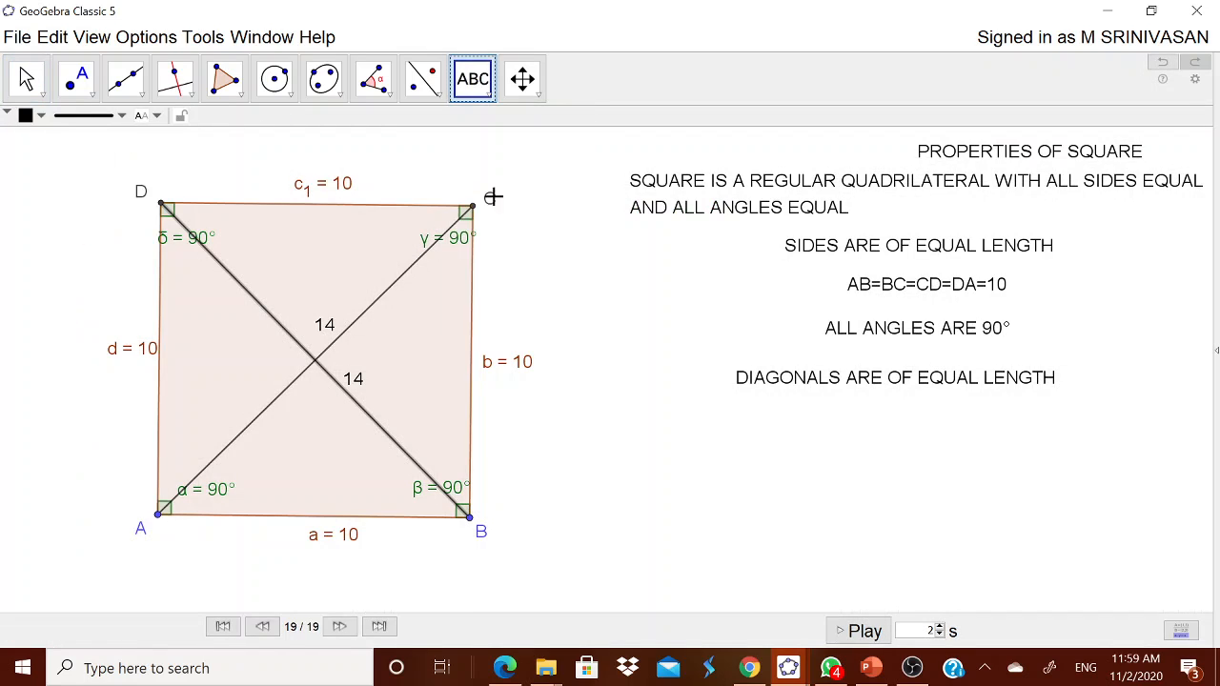
pyautogui.click(529, 181)
pyautogui.write('AC')
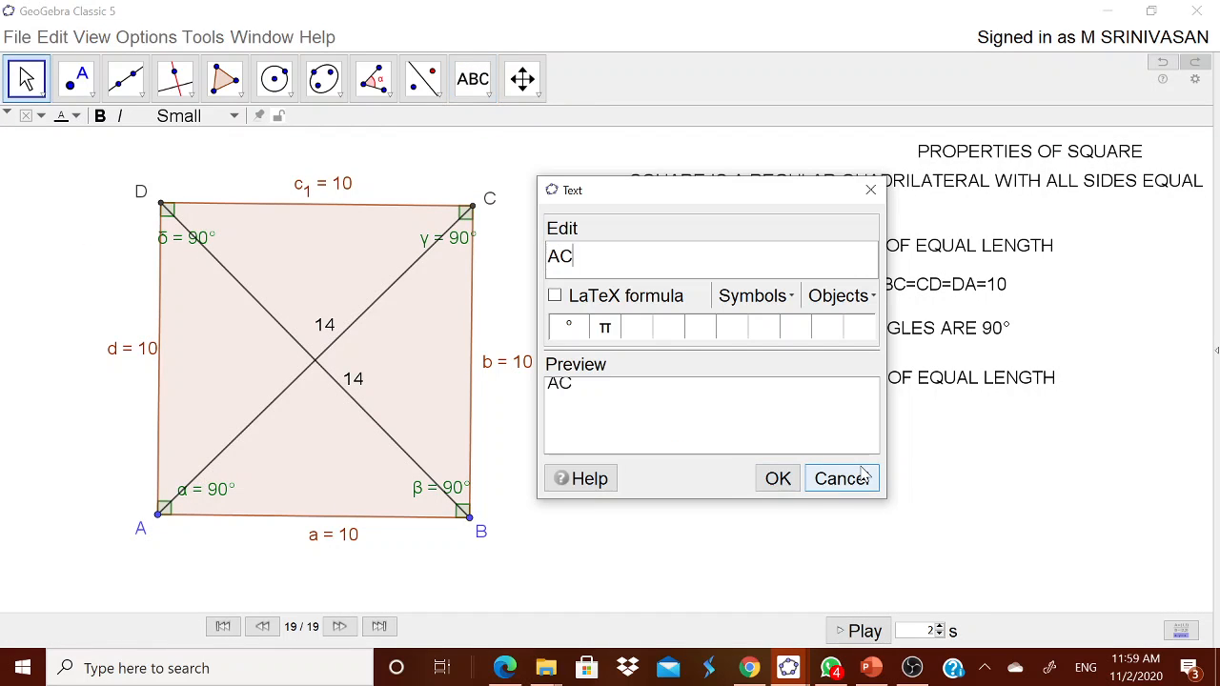
pyautogui.write(' = BD =')
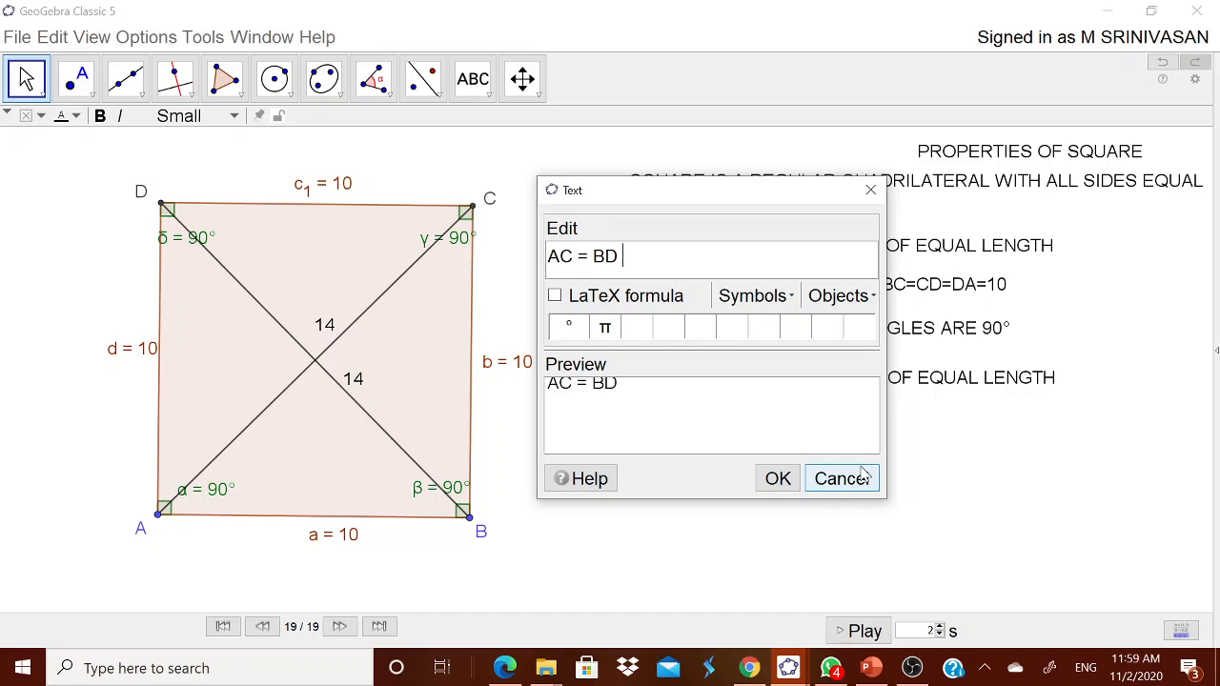
pyautogui.click(840, 296)
pyautogui.scroll(-4, 839, 420)
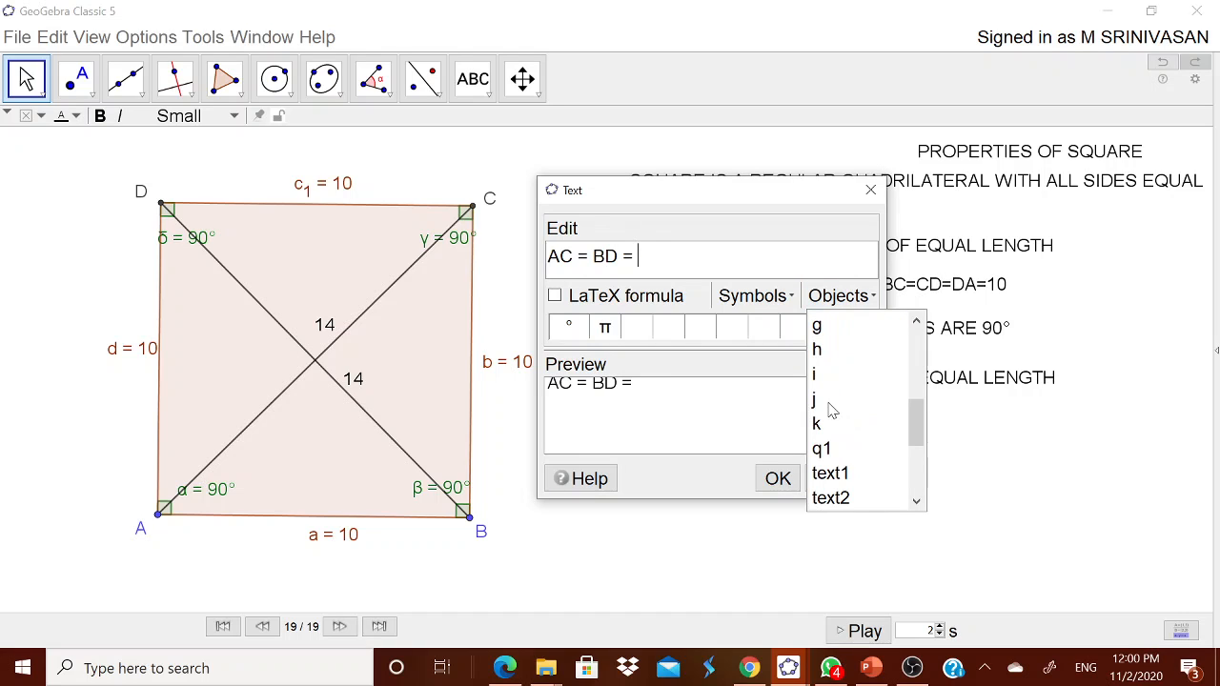
pyautogui.click(828, 400)
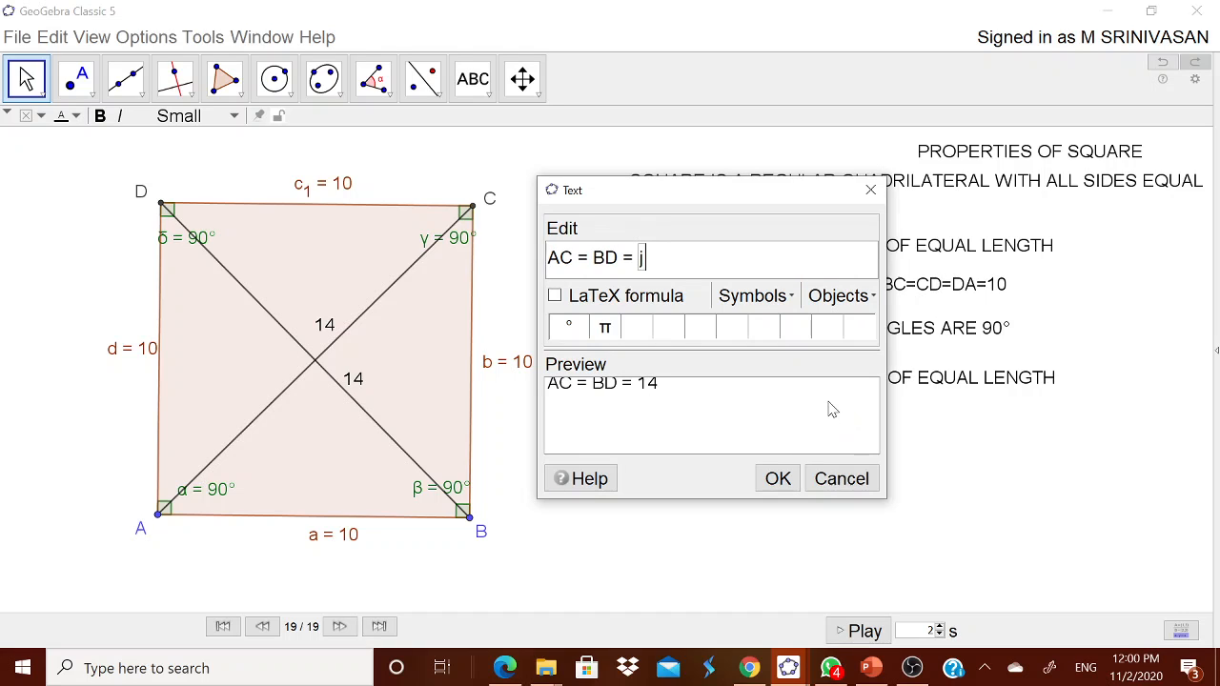
pyautogui.click(777, 479)
pyautogui.moveTo(750, 456); pyautogui.dragTo(928, 422)
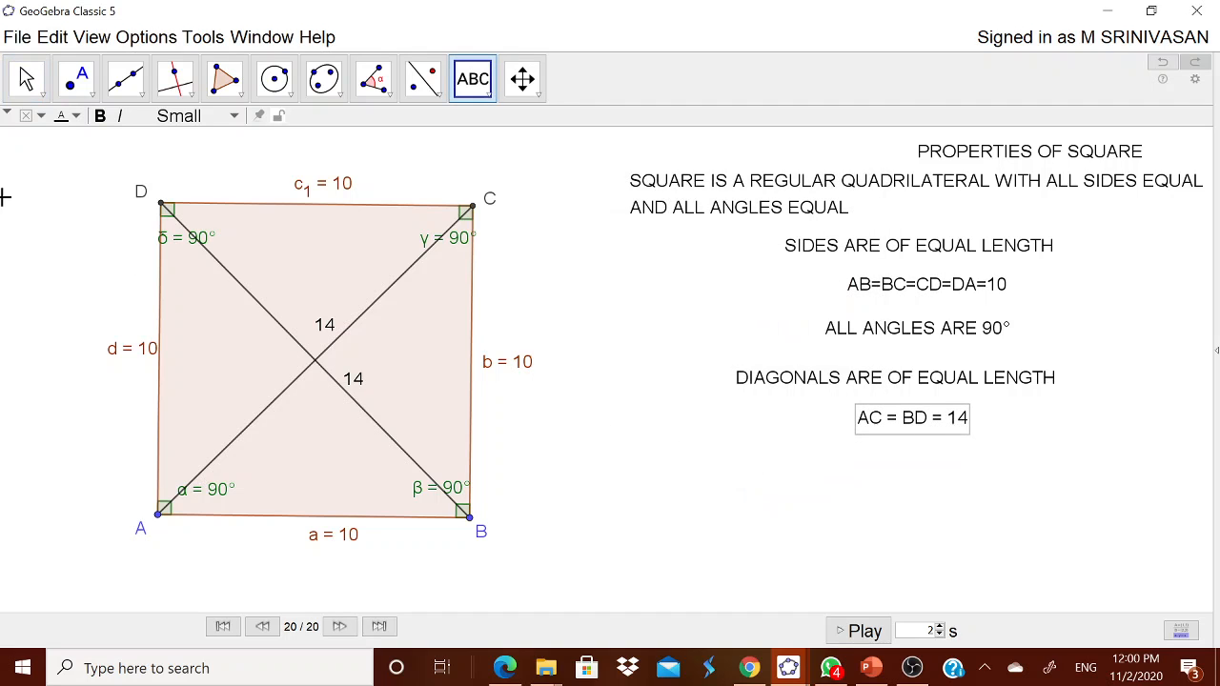
# Step: Adjust the square's size and tilt slightly by moving vertex B
pyautogui.click(26, 78)
pyautogui.moveTo(471, 519)
pyautogui.mouseDown()
pyautogui.moveTo(547, 545)
pyautogui.moveTo(580, 537)
pyautogui.moveTo(531, 509)
pyautogui.moveTo(521, 477)
pyautogui.moveTo(435, 499)
pyautogui.moveTo(440, 527)
pyautogui.moveTo(510, 542)
pyautogui.moveTo(548, 532)
pyautogui.moveTo(481, 520)
pyautogui.mouseUp()
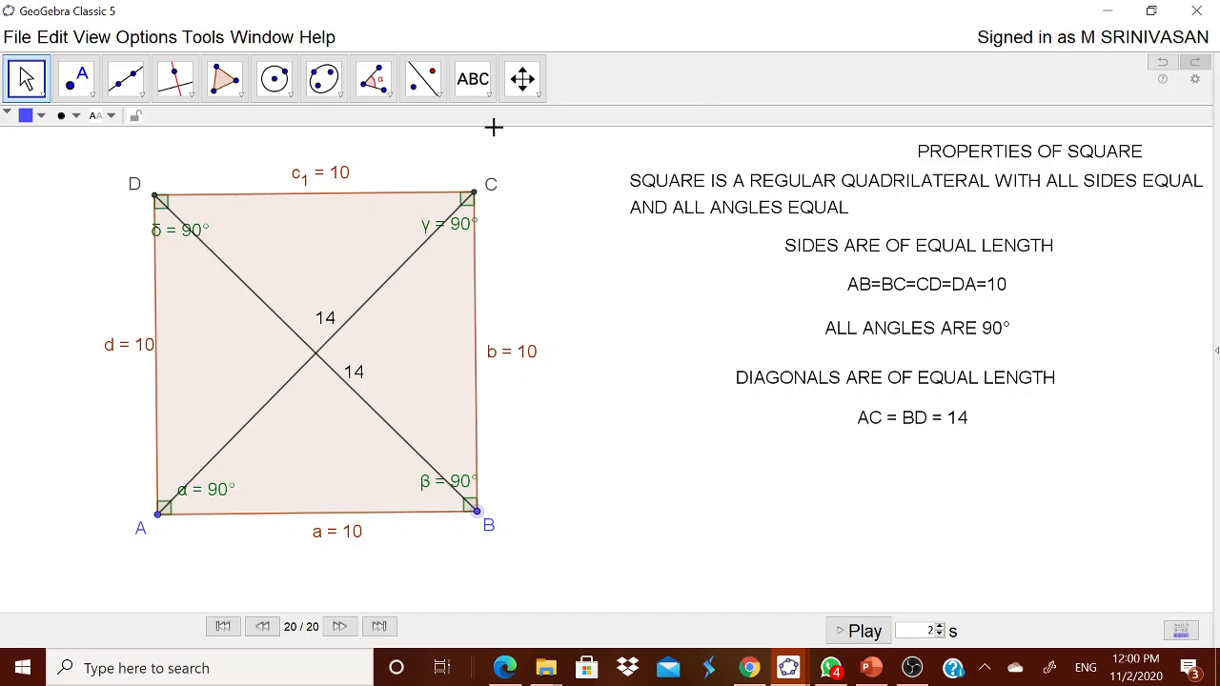
# Step: Enter the text "DIAGONALS BISECT EACH OTHER AT 90" and place it beneath the AC = BD line
pyautogui.click(473, 79)
pyautogui.click(577, 433)
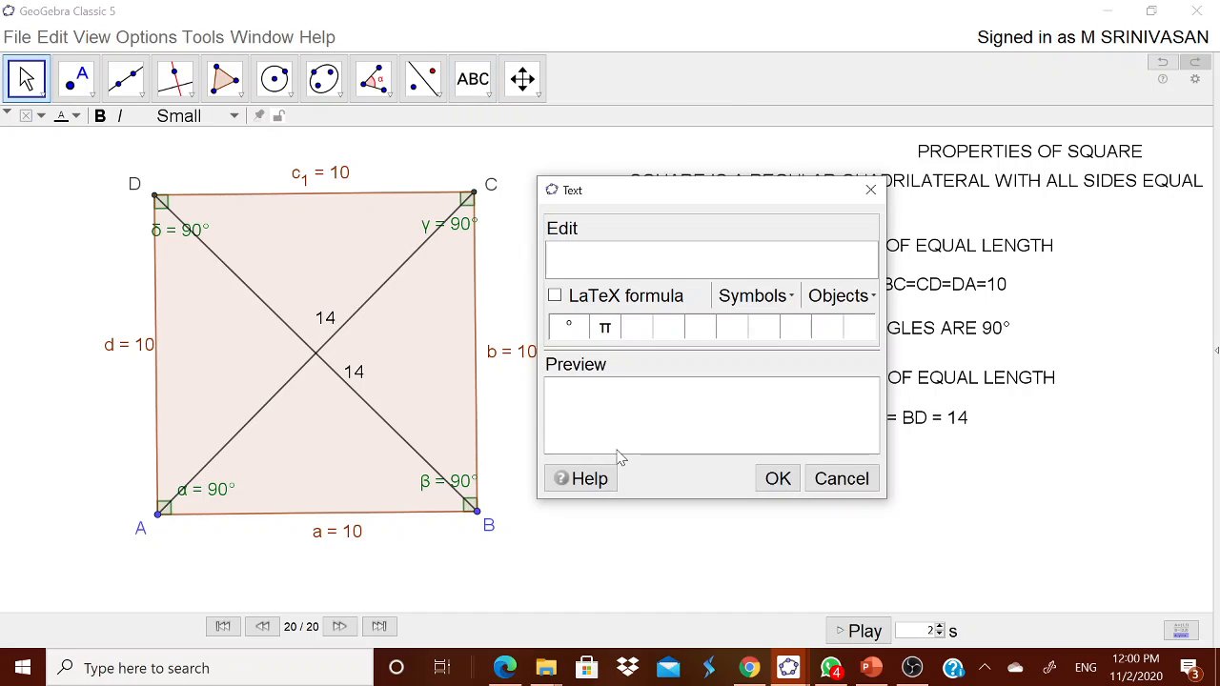
pyautogui.write('DIAGONALS B')
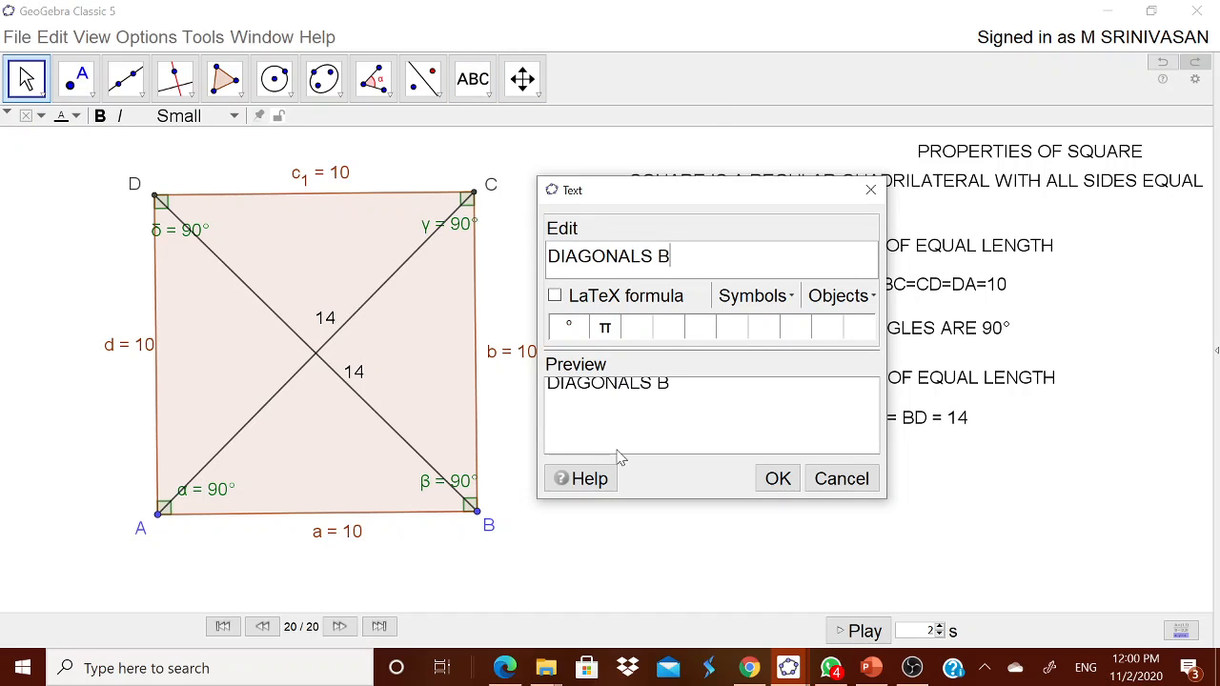
pyautogui.write('ISECT EACH O')
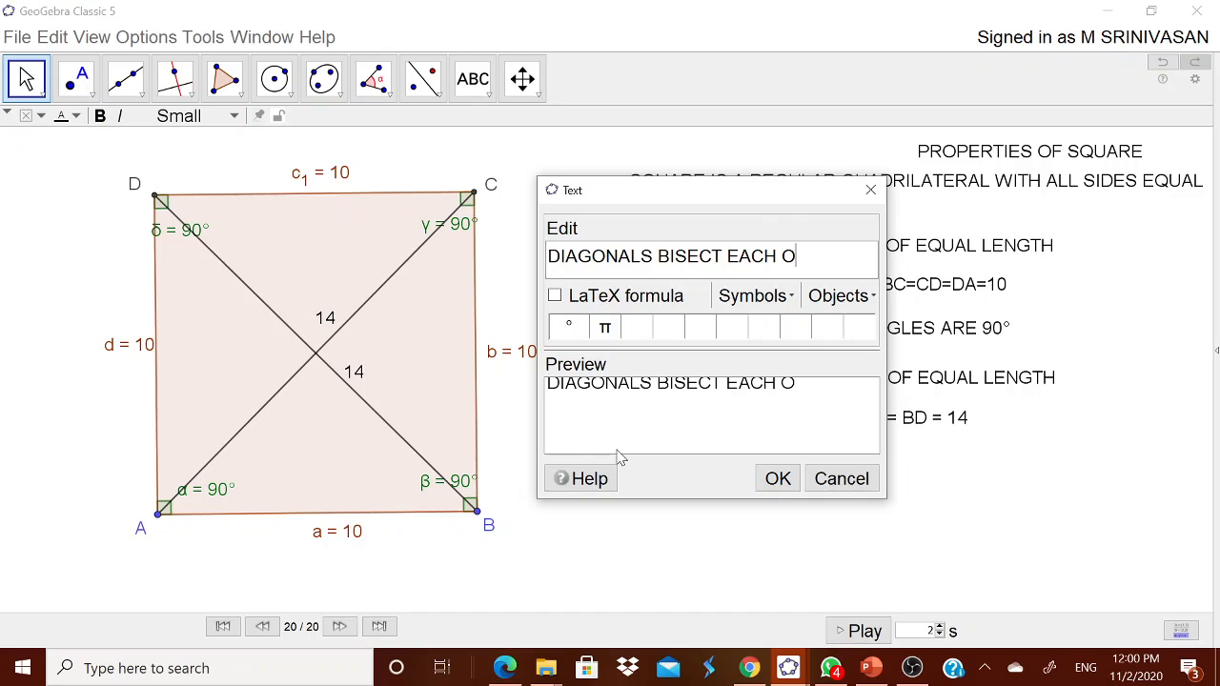
pyautogui.write('THER AT 90')
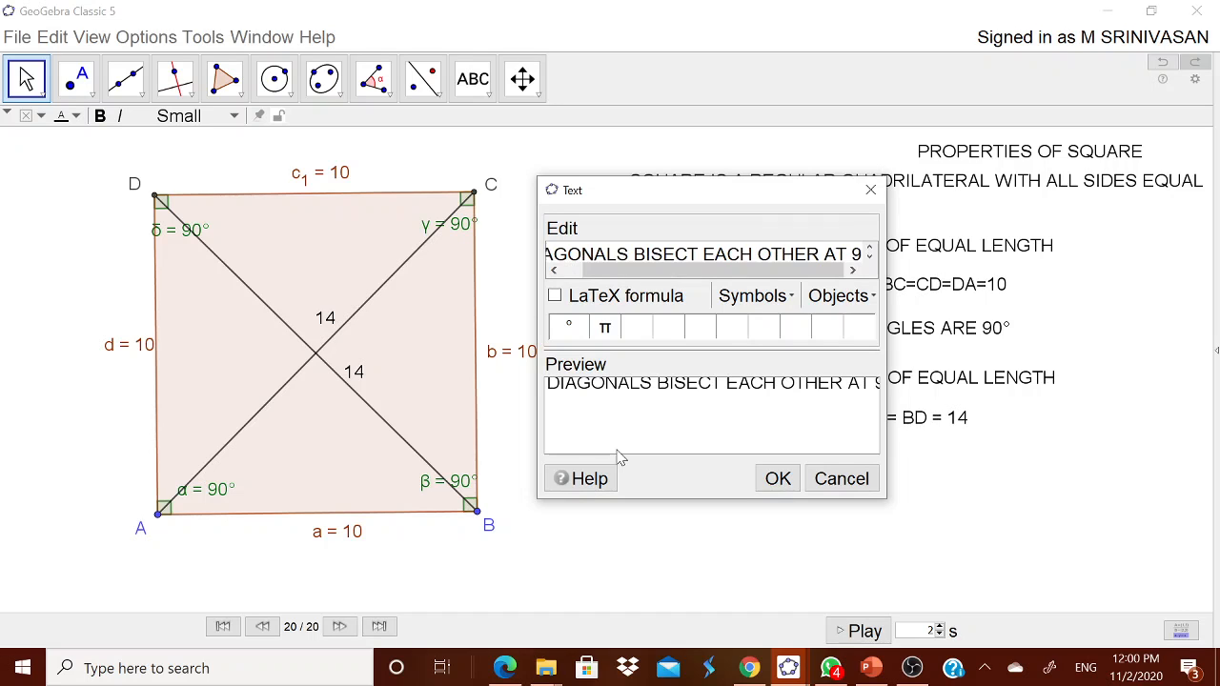
pyautogui.click(776, 480)
pyautogui.moveTo(739, 434); pyautogui.dragTo(887, 457)
# Step: Try to add a degree symbol to the 90 in the text "DIAGONALS BISECT EACH OTHER AT 90" through its object properties
pyautogui.rightClick(877, 471)
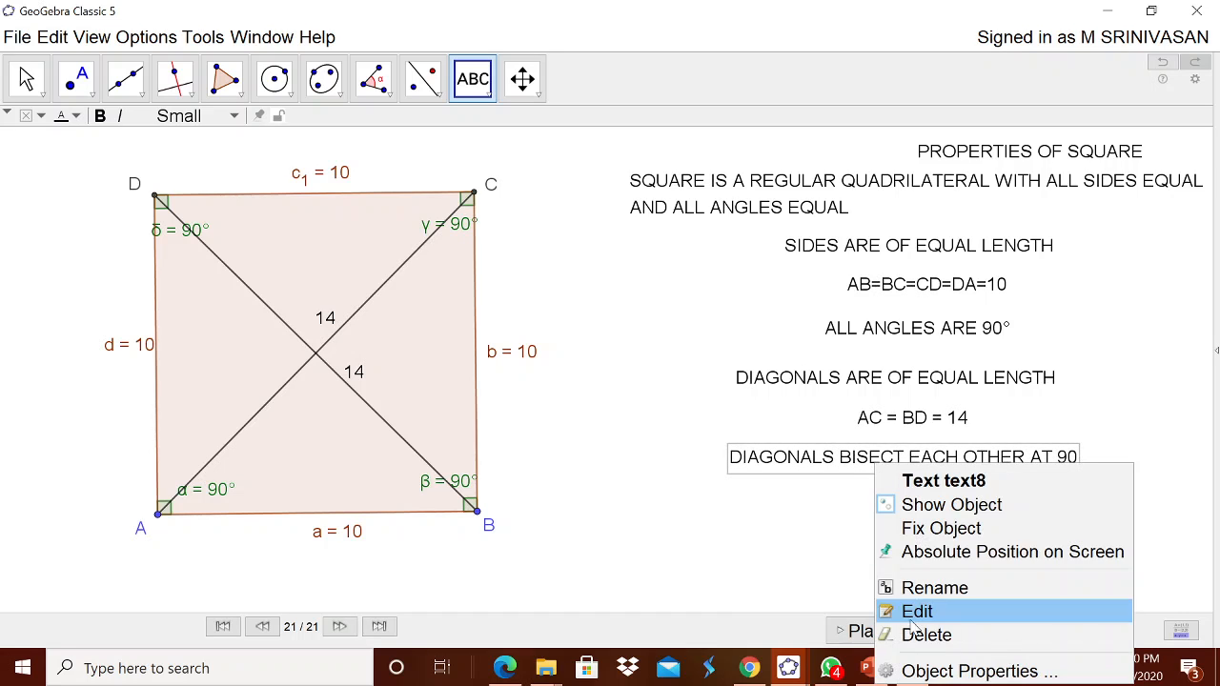
pyautogui.click(982, 667)
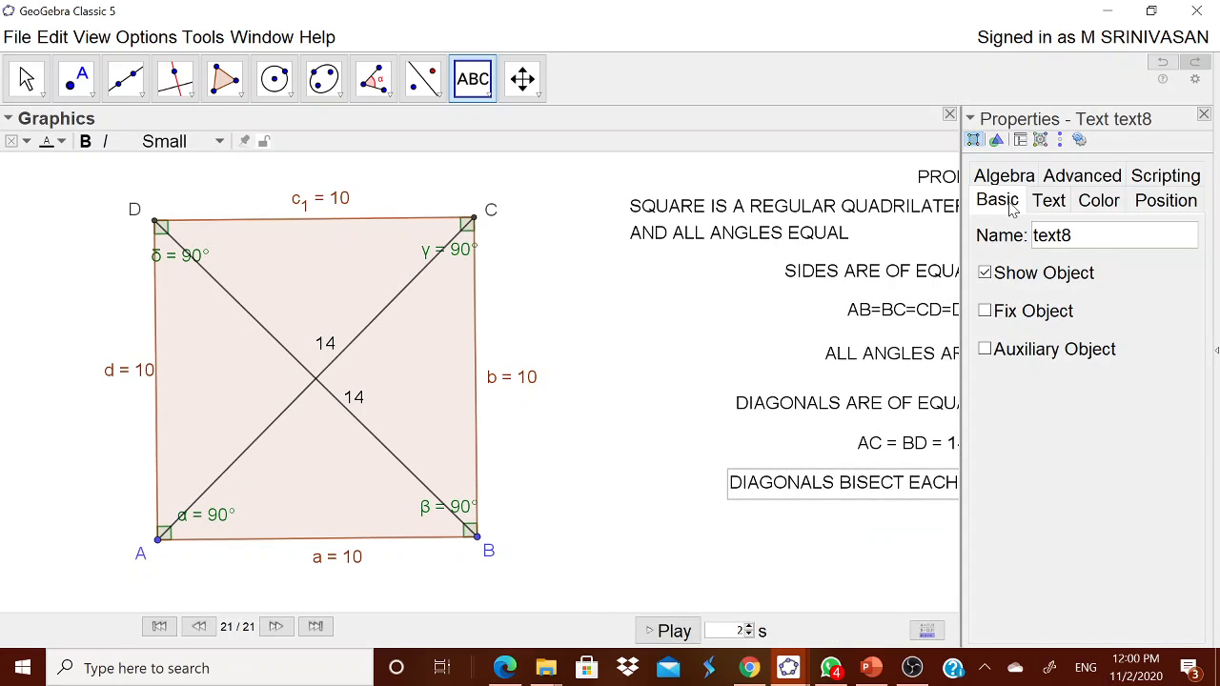
pyautogui.click(1049, 202)
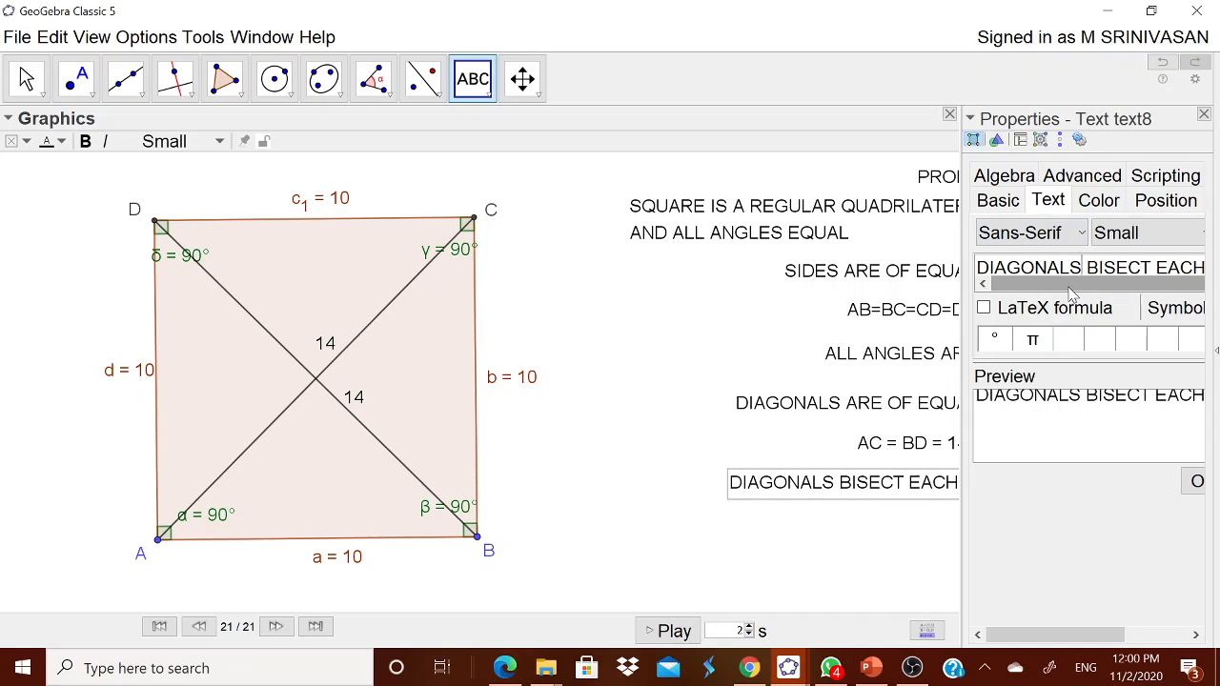
pyautogui.hscroll(1, 1069, 288)
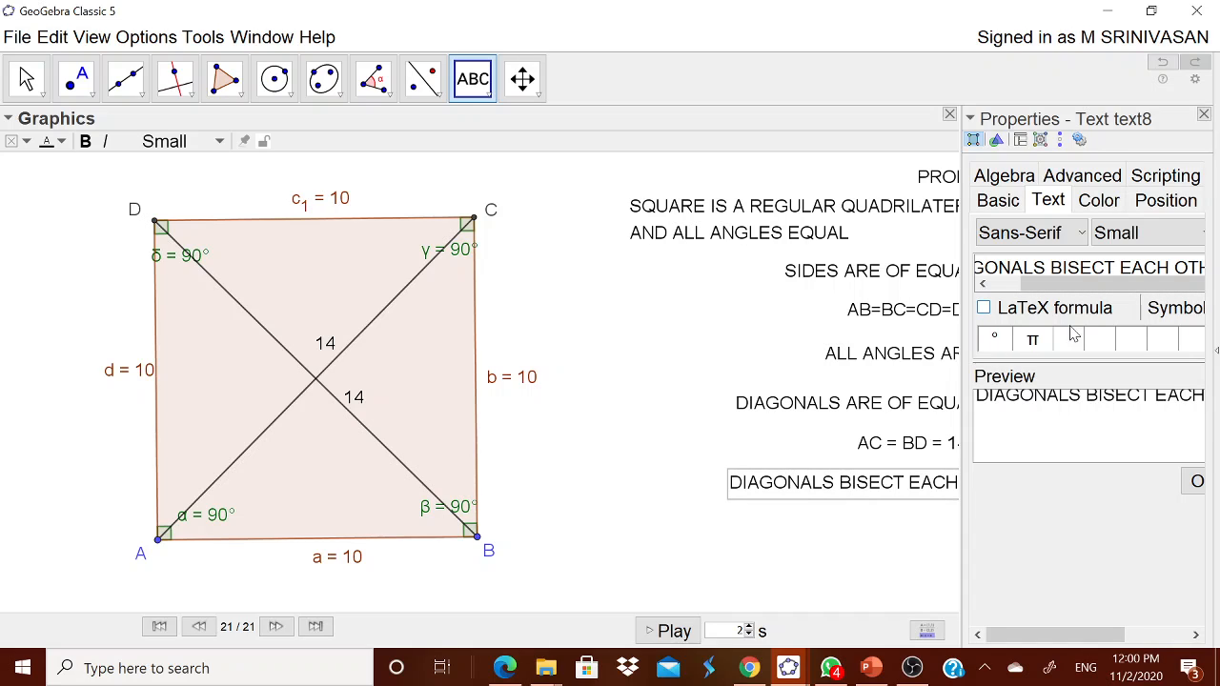
pyautogui.click(1204, 115)
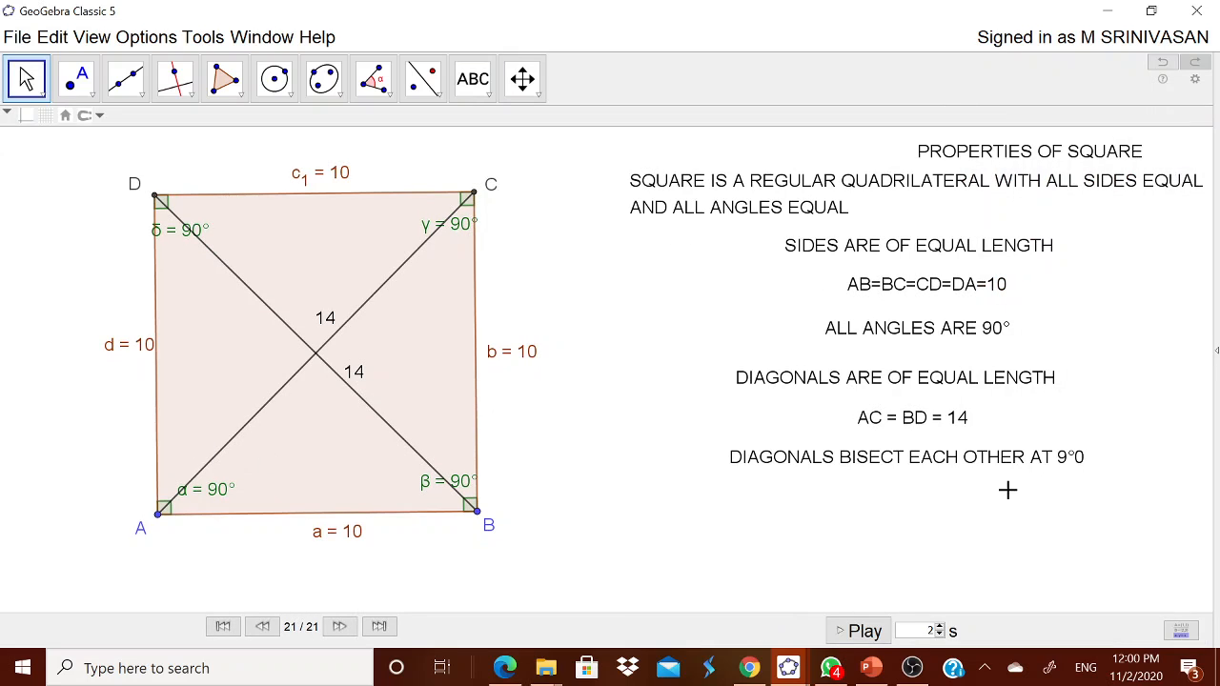
# Step: Remove the misplaced degree symbol and restore the bottom text line to "DIAGONALS BISECT EACH OTHER AT 90"
pyautogui.rightClick(904, 465)
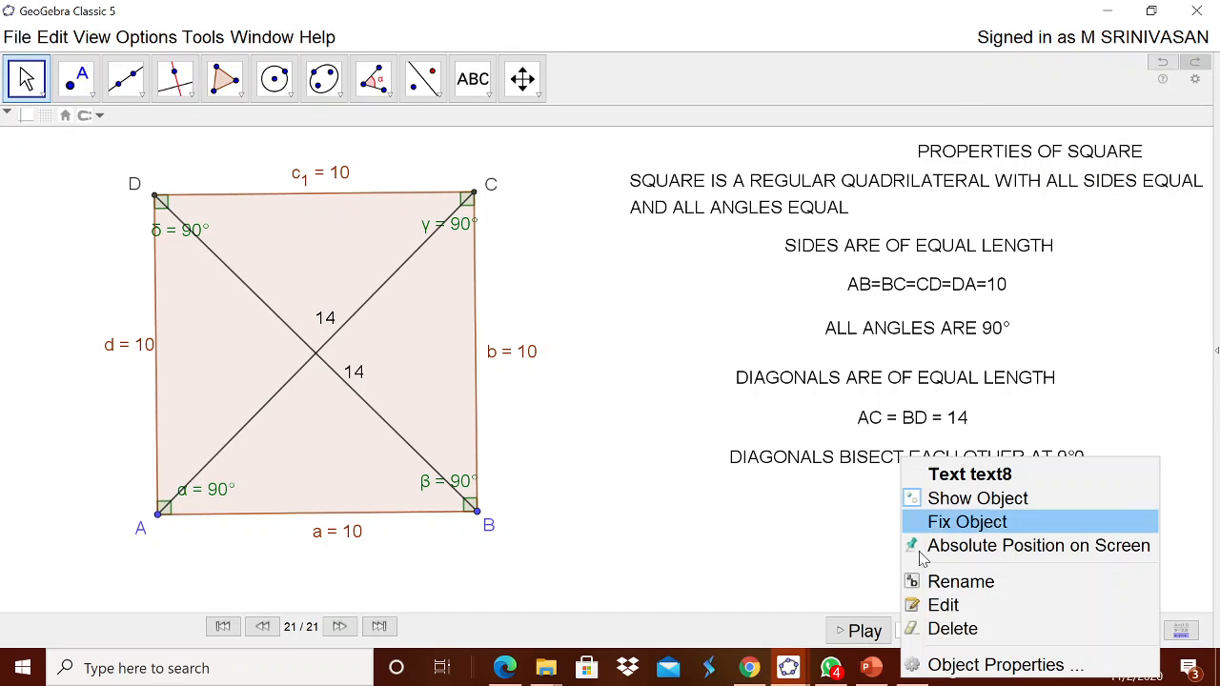
pyautogui.click(939, 662)
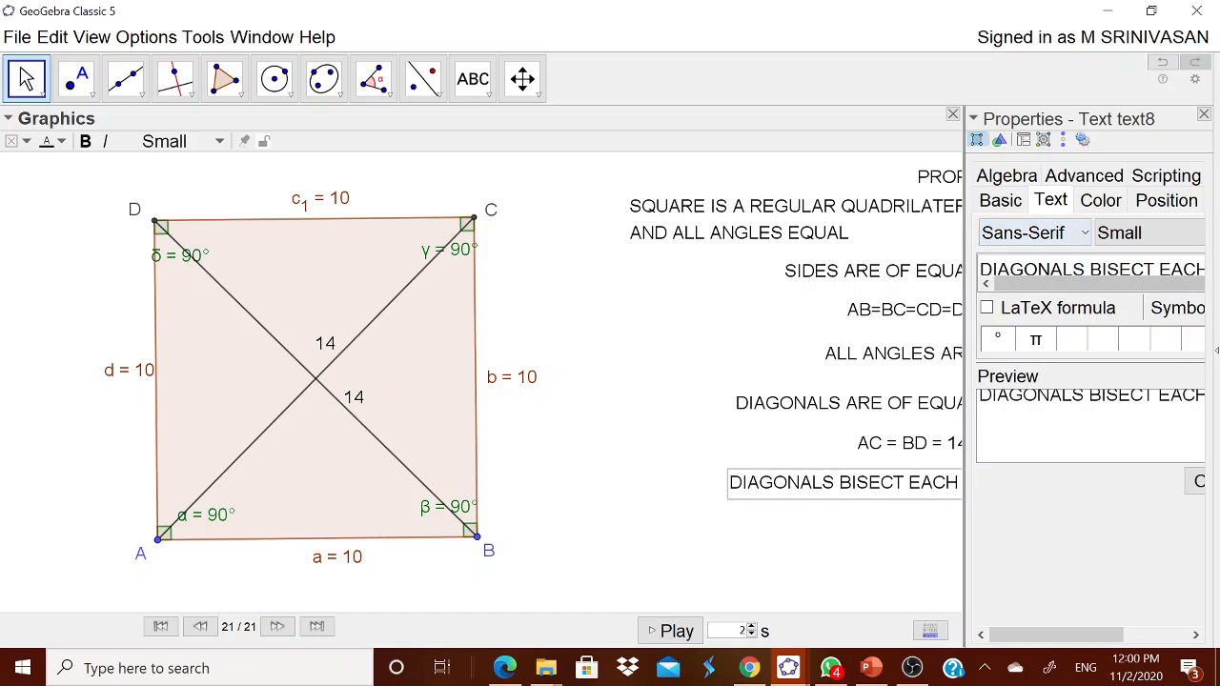
pyautogui.moveTo(981, 270); pyautogui.dragTo(1213, 272)
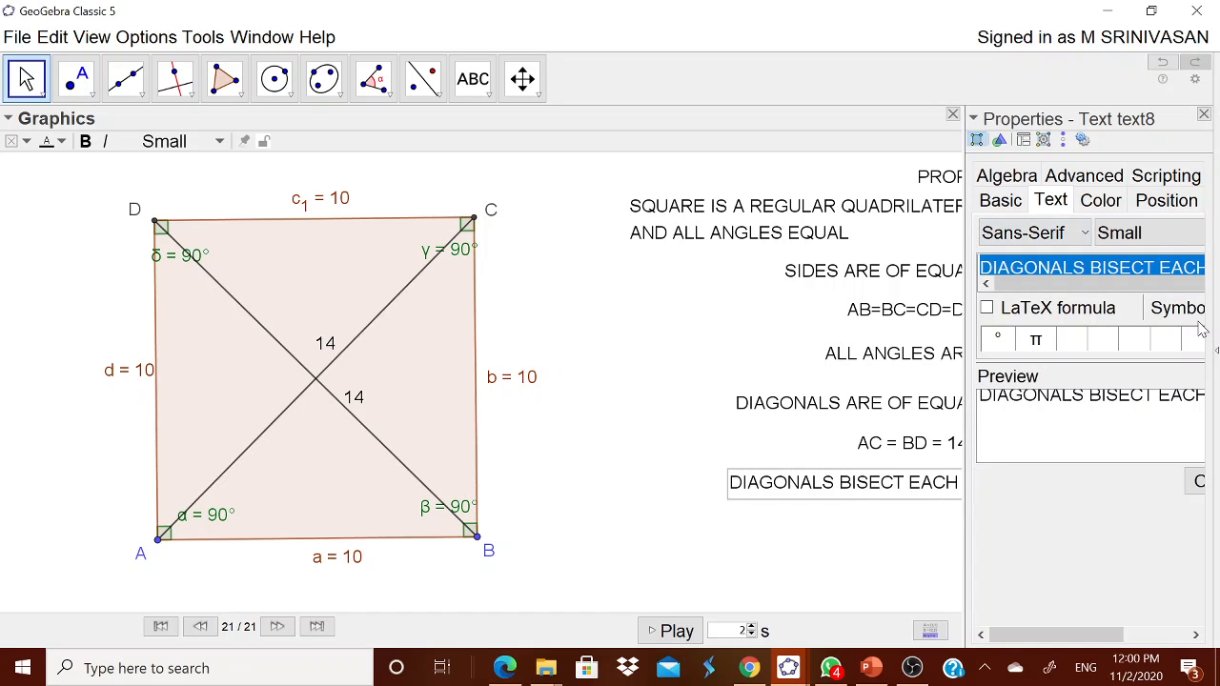
pyautogui.press('BackSpace')
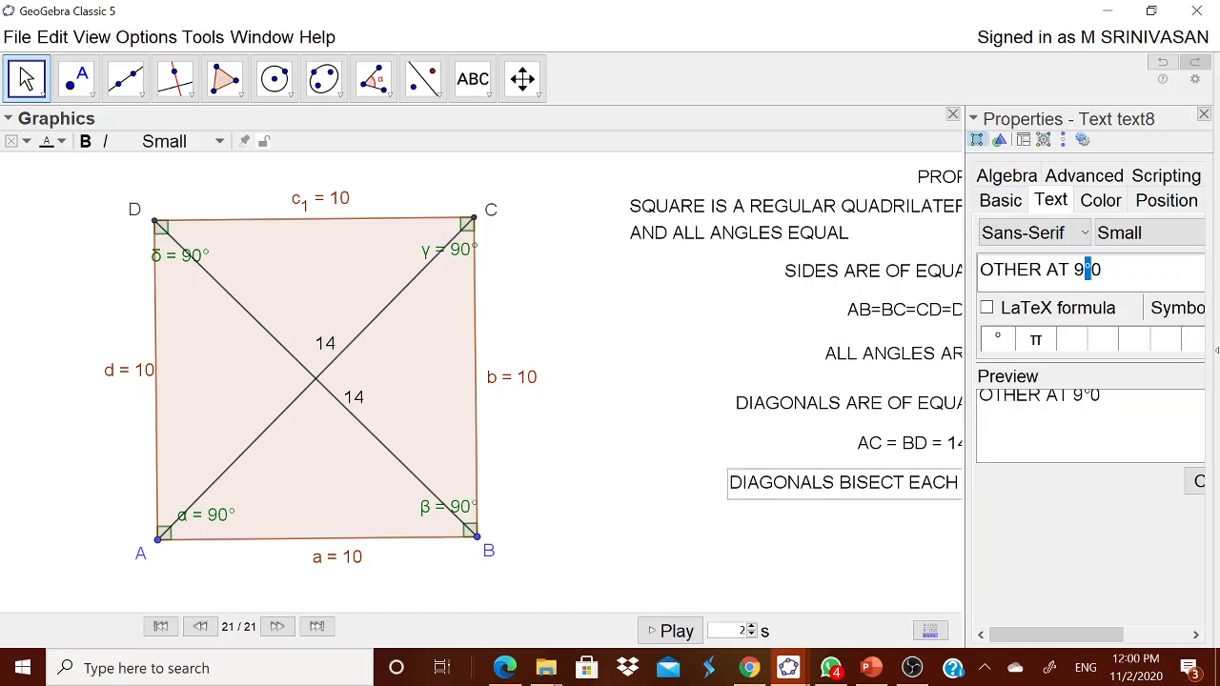
pyautogui.press('BackSpace')
pyautogui.write('DIAGONALS BISEC')
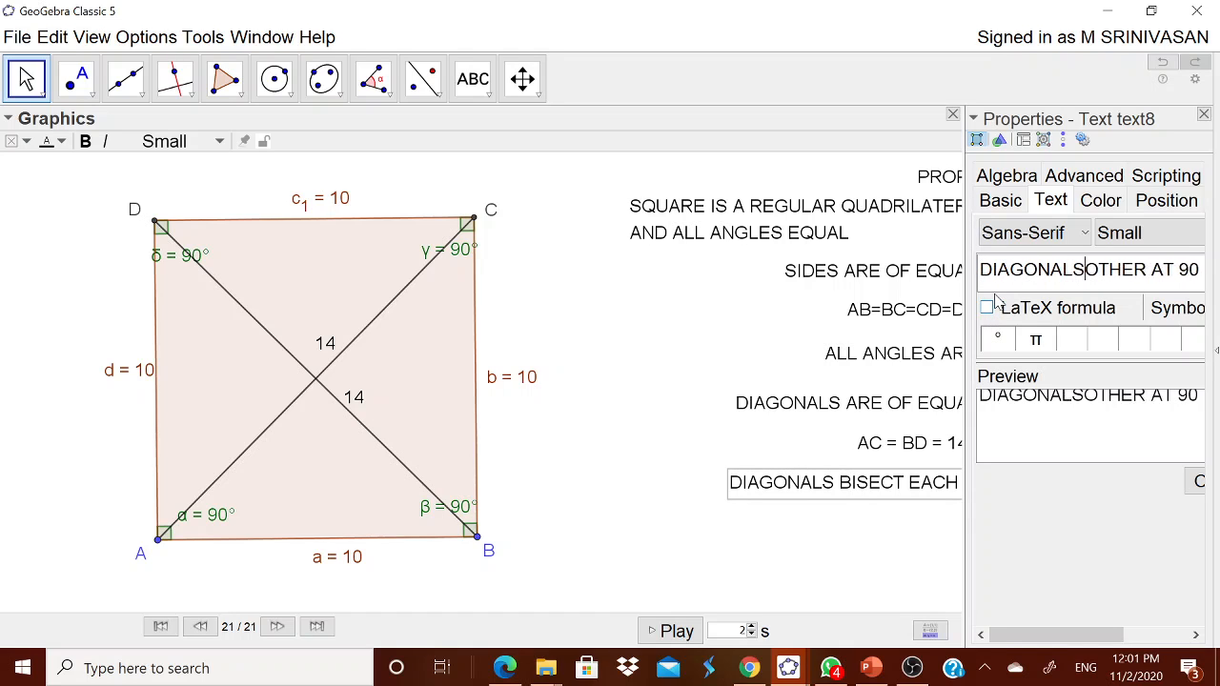
pyautogui.write('T EACH')
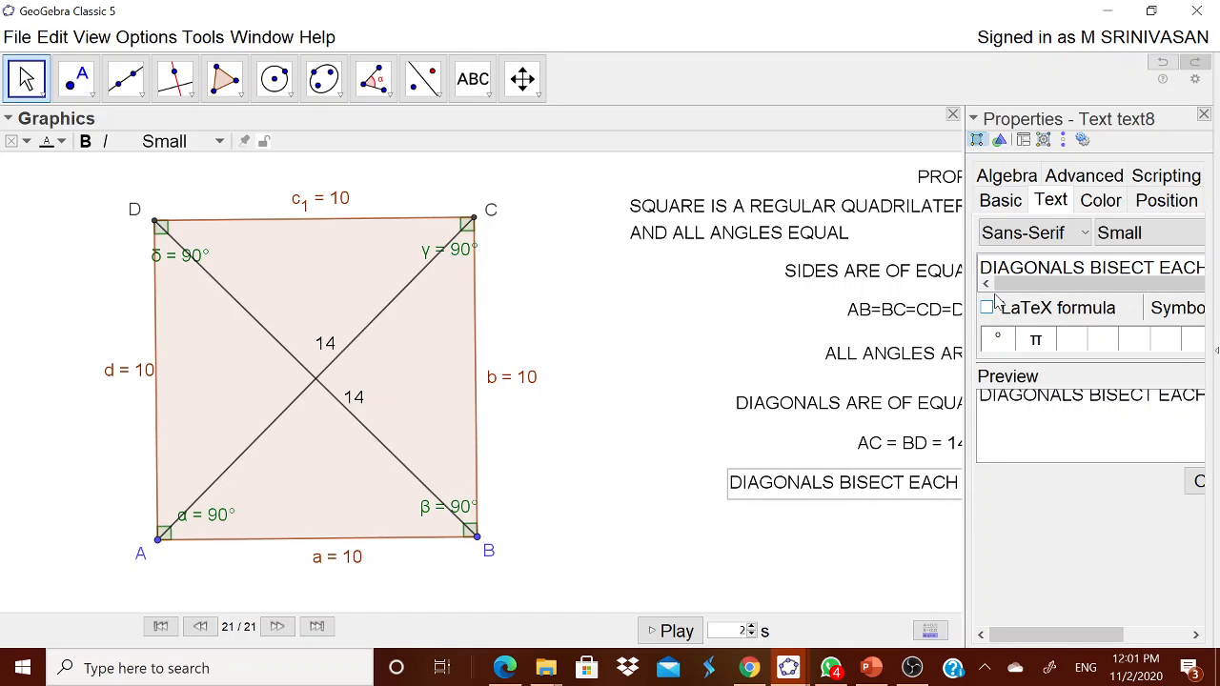
pyautogui.click(1204, 114)
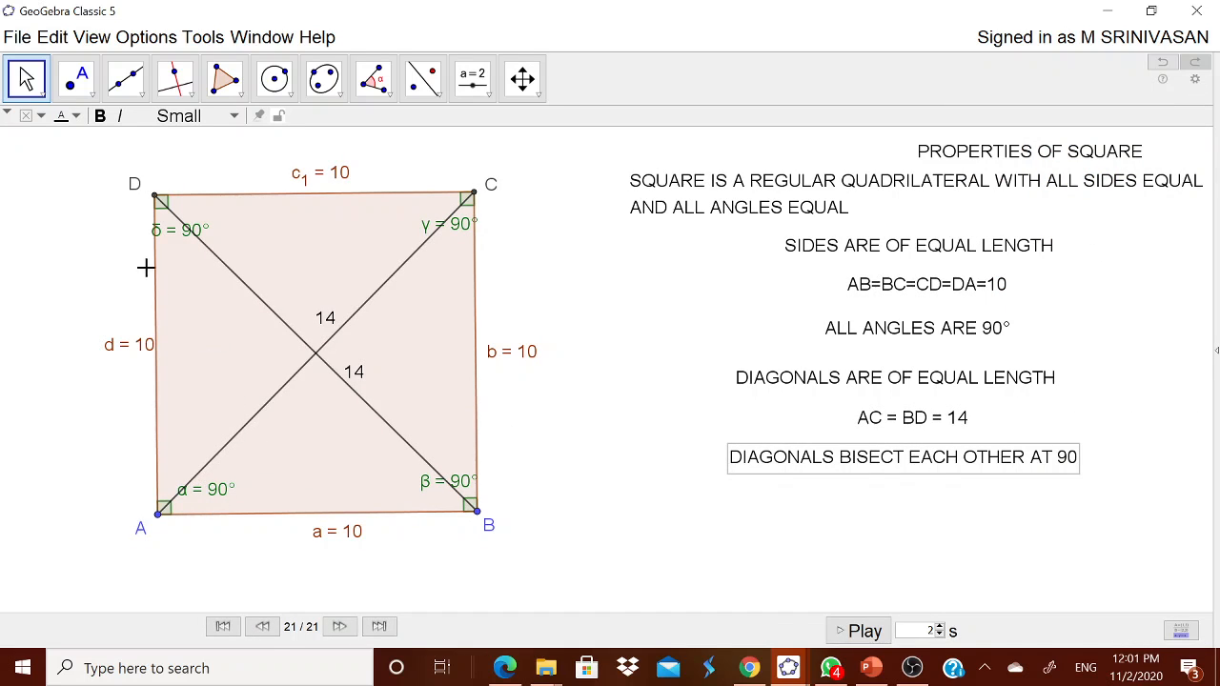
# Step: Start drawing a segment from vertex A of the square with the Segment tool
pyautogui.click(127, 82)
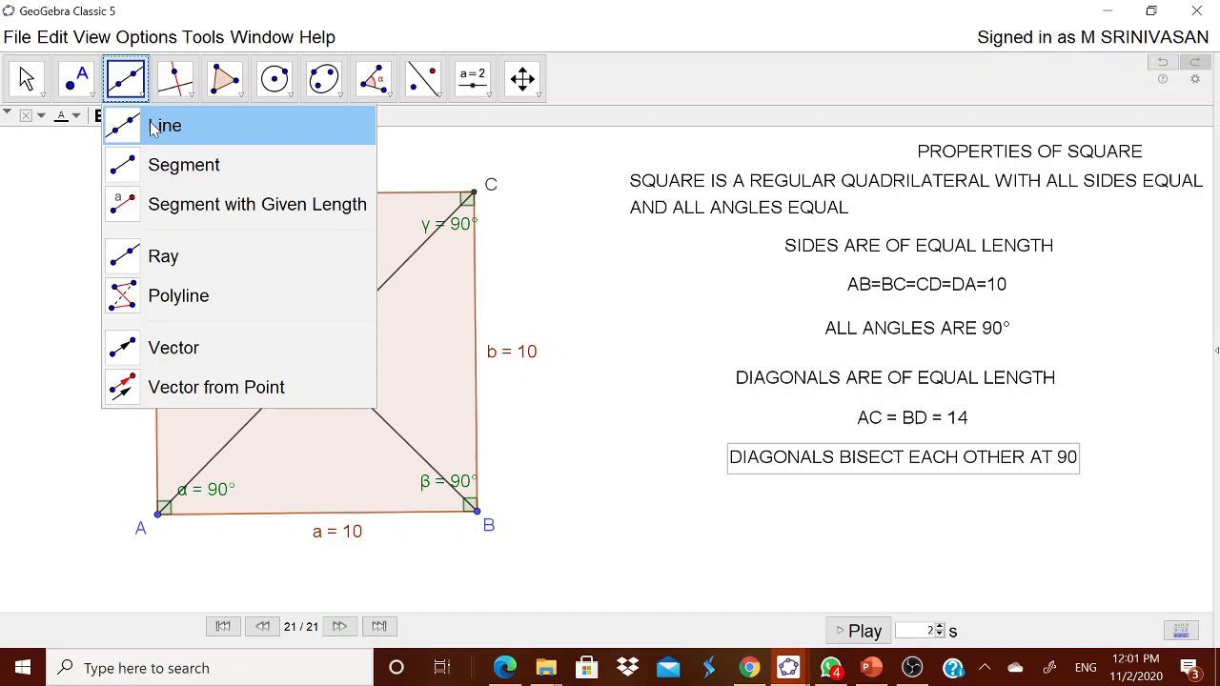
pyautogui.click(164, 169)
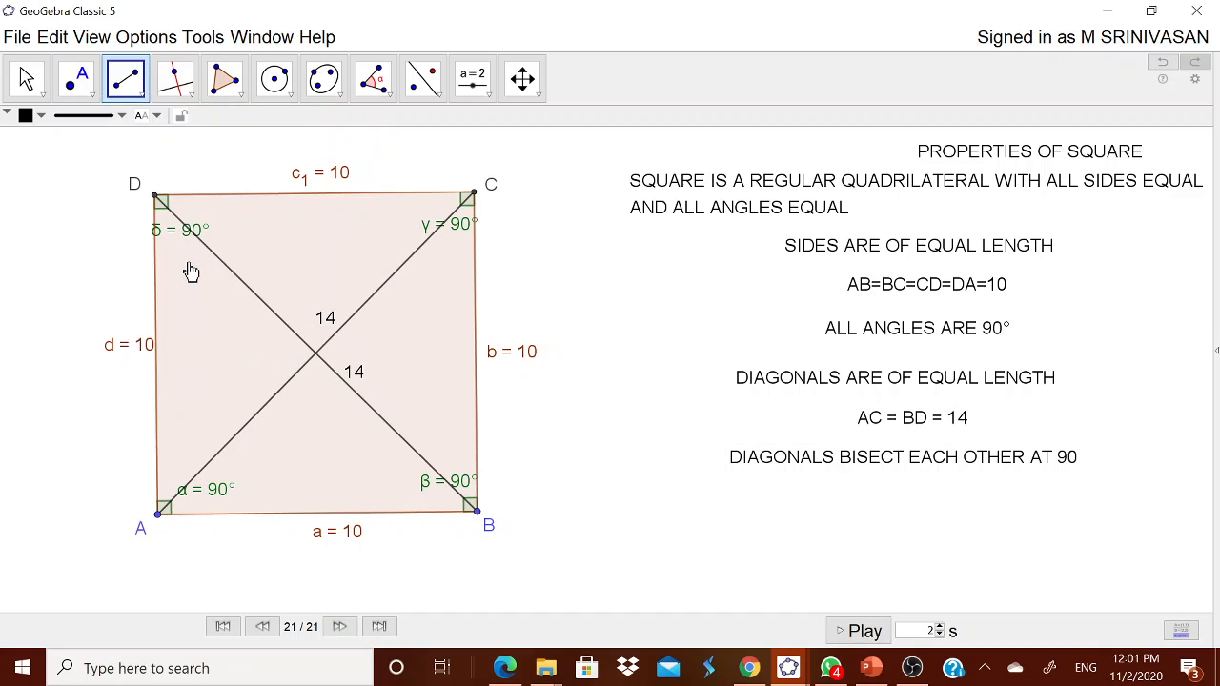
pyautogui.click(158, 517)
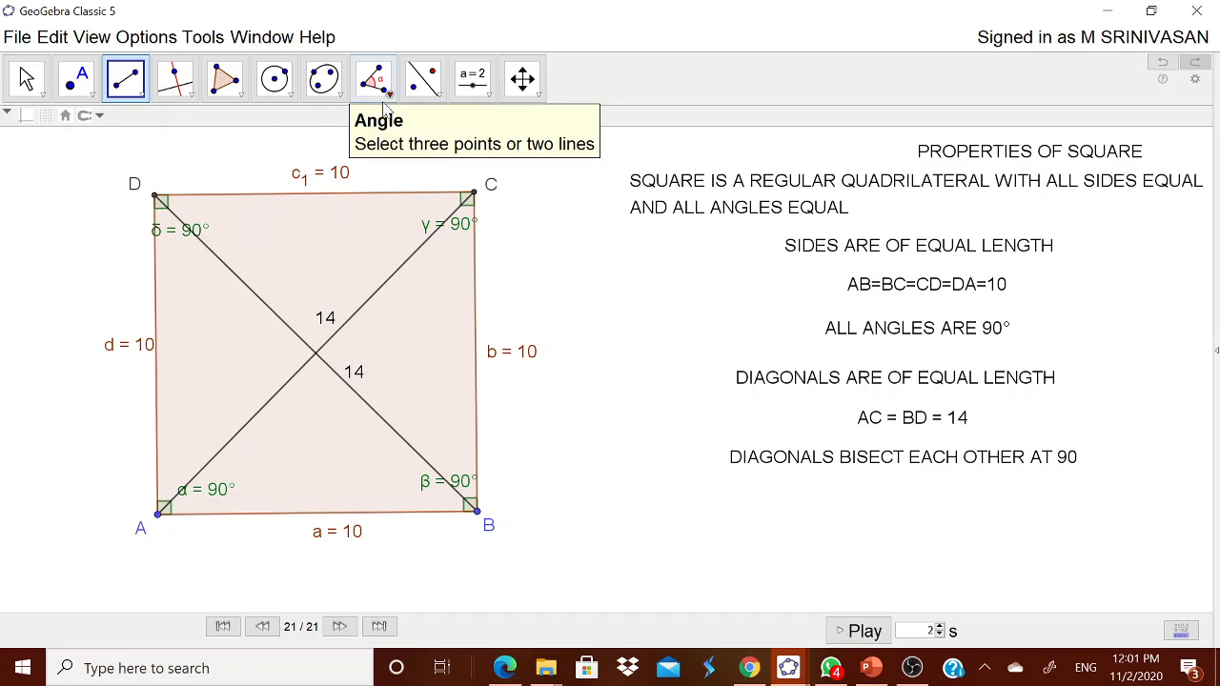
pyautogui.click(138, 95)
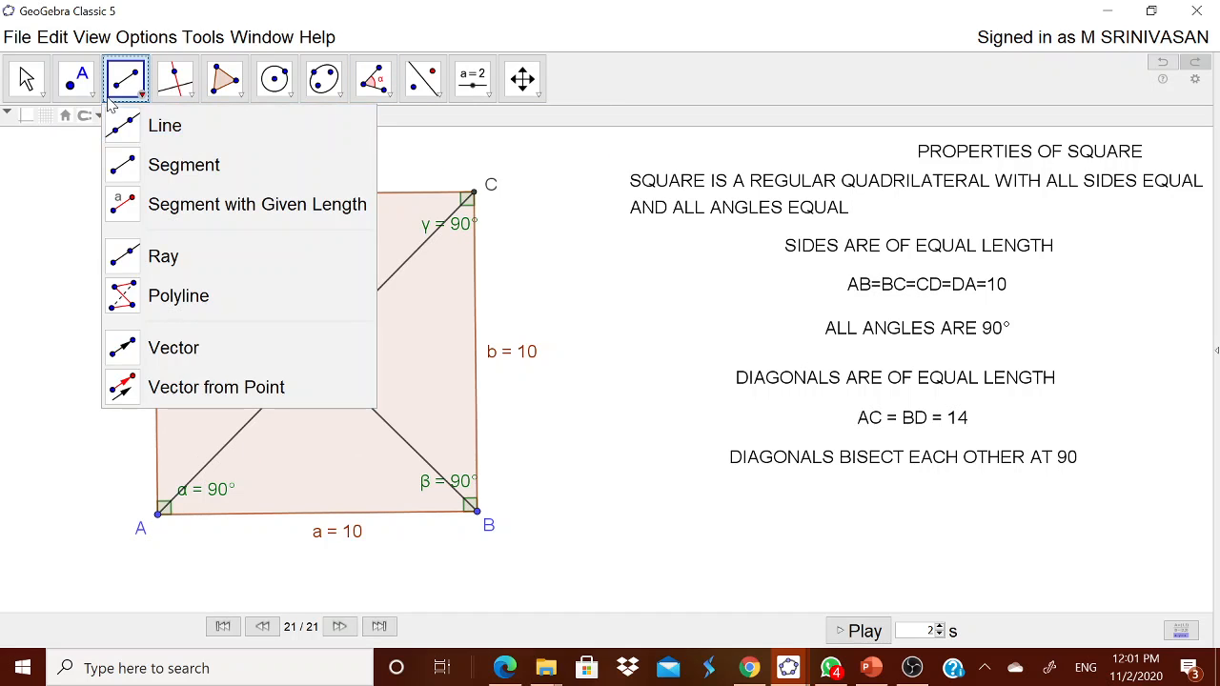